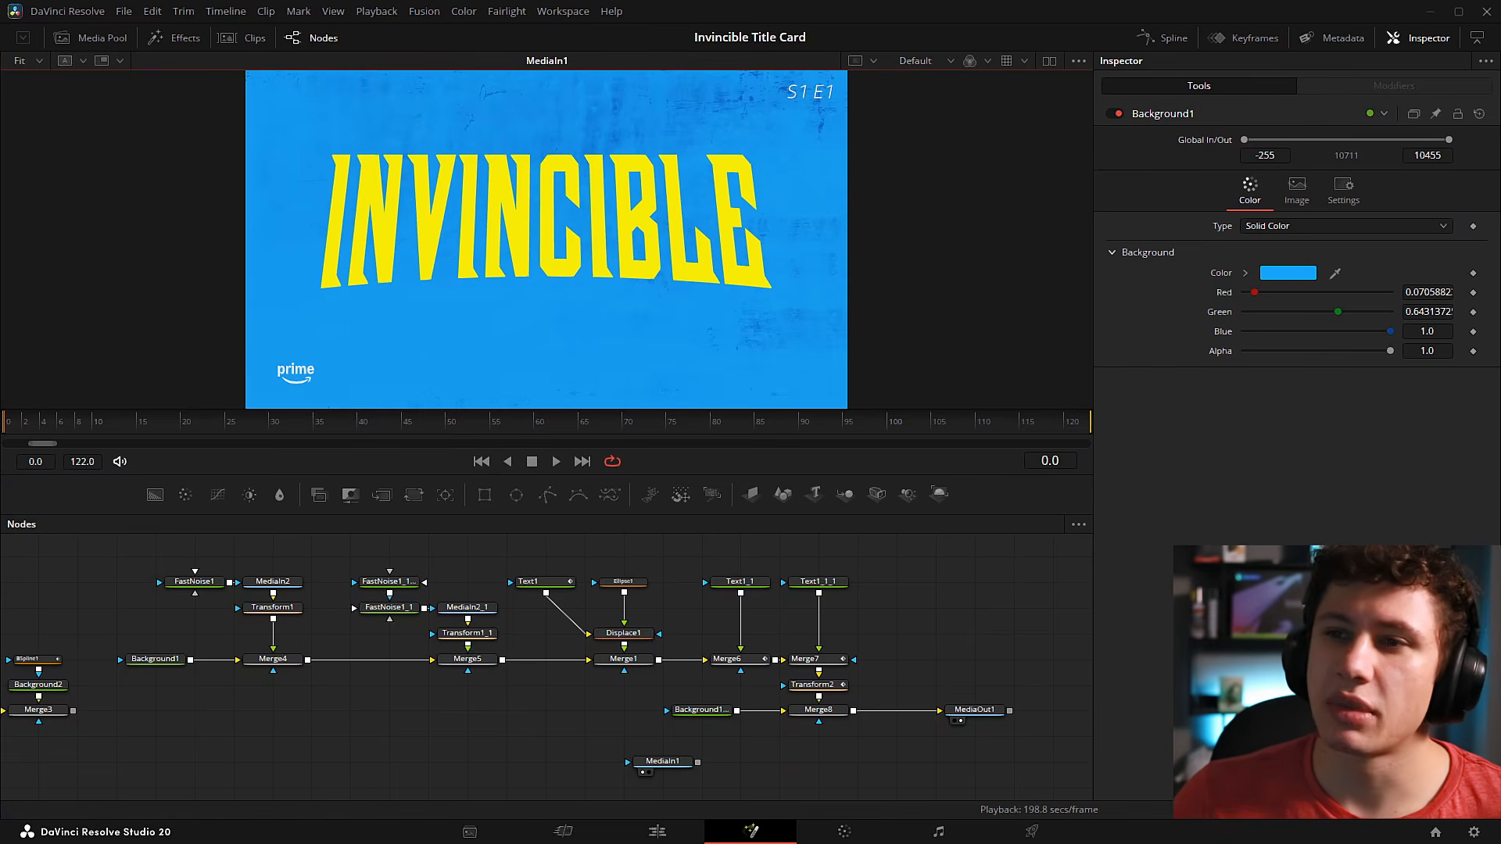
Scrub the reference title card to frame 25 and return to frame 0.
drag(7, 426, 230, 439)
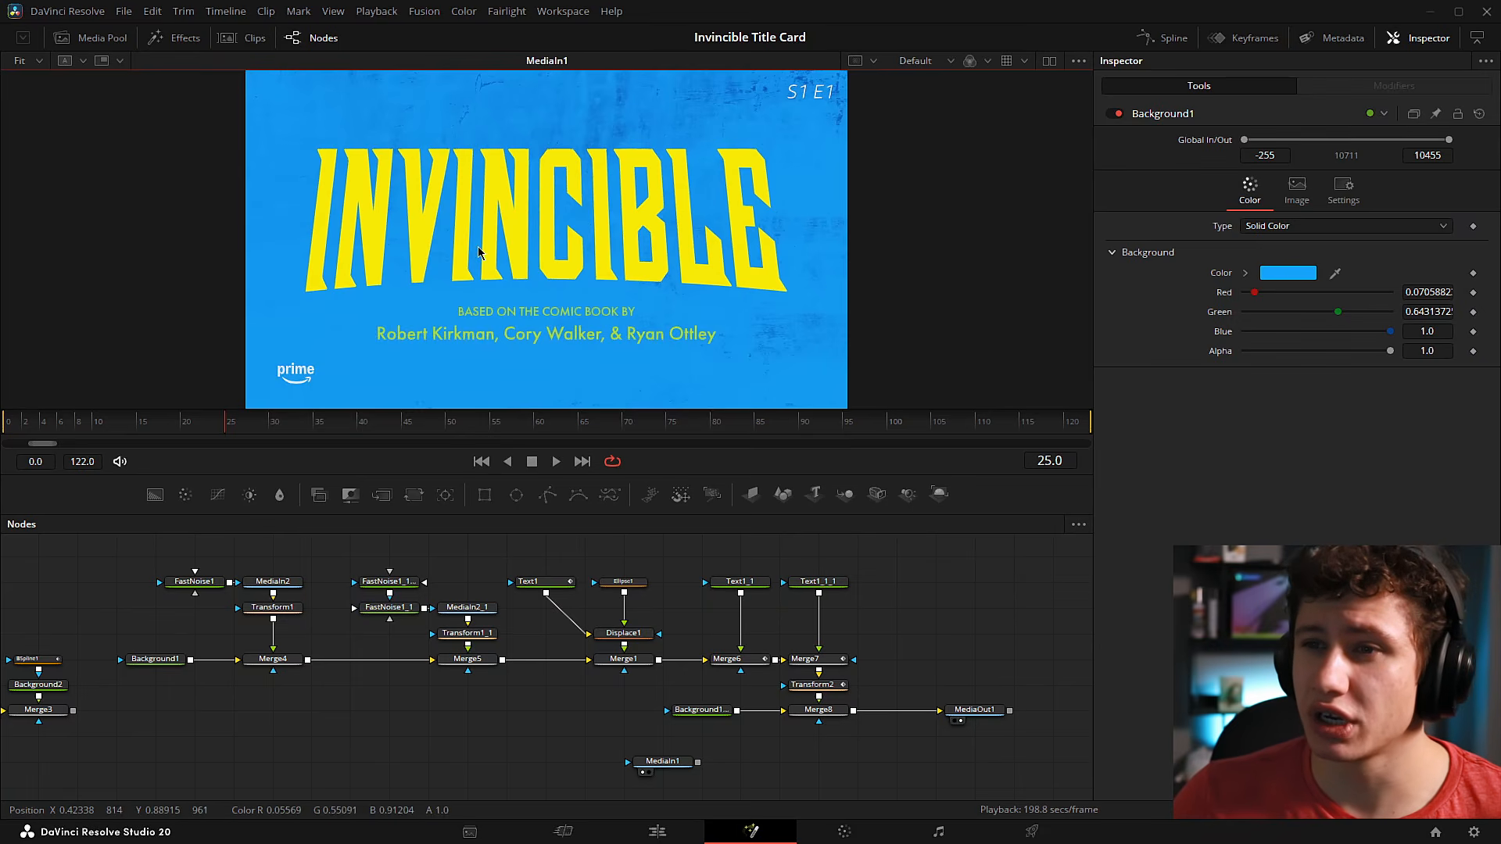
drag(229, 426, 7, 438)
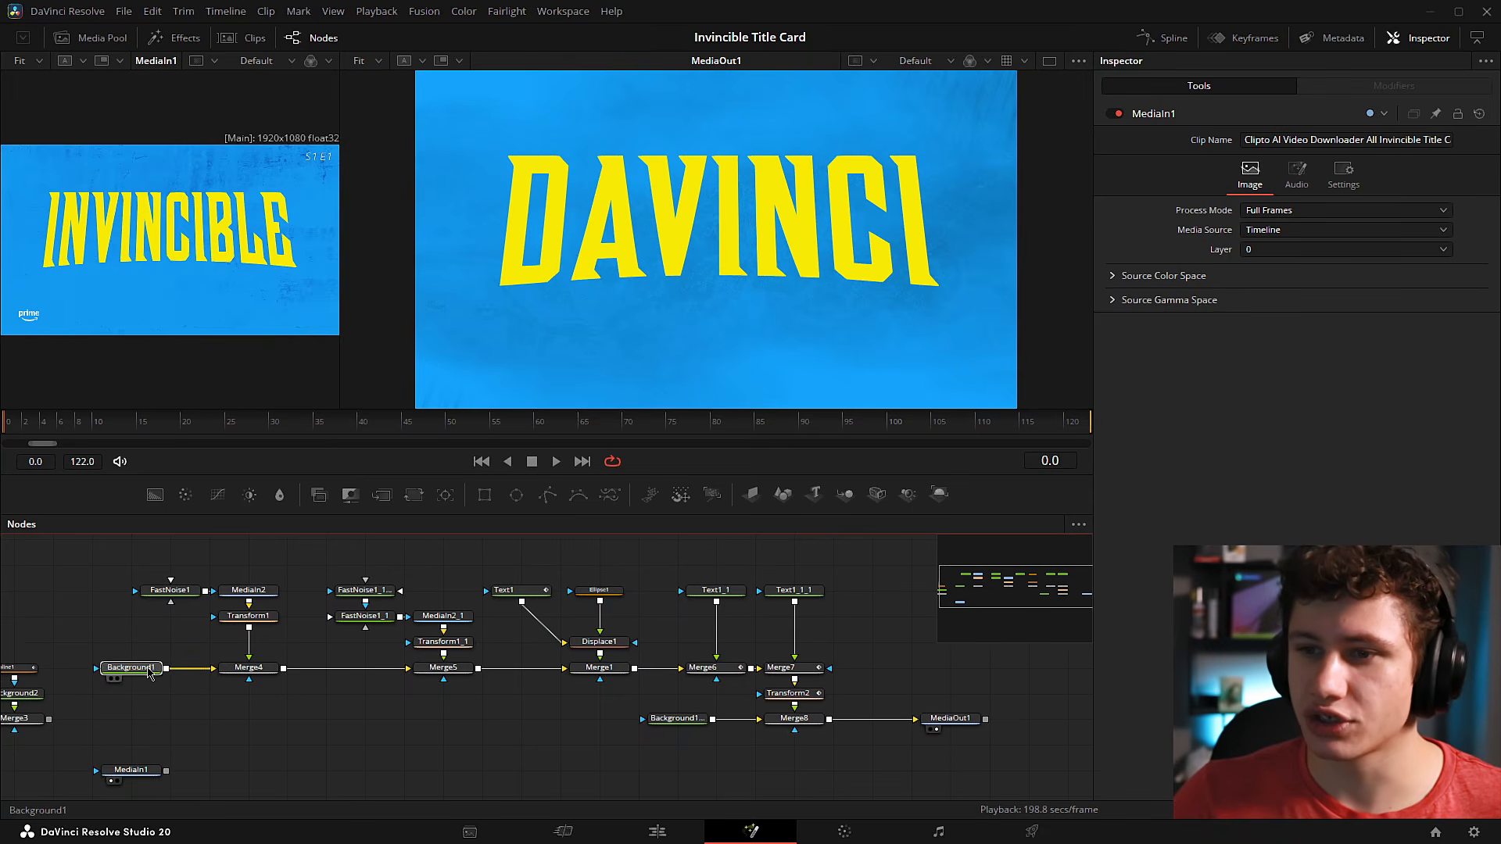
View Background1, set its color by sampling the reference's blue background and raising the value to full brightness, and save the project.
drag(149, 670, 677, 218)
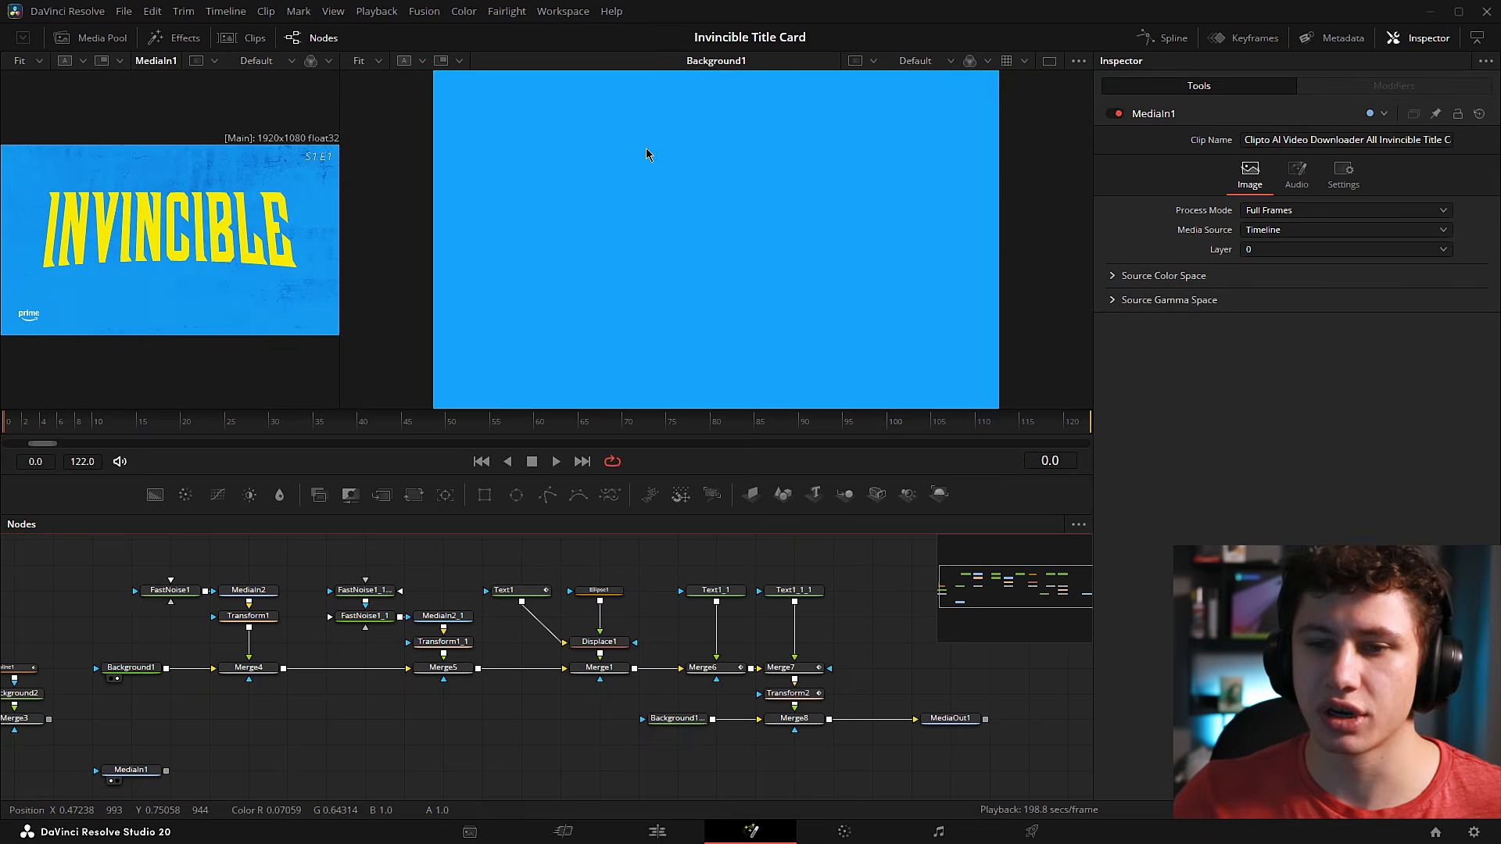
click(129, 668)
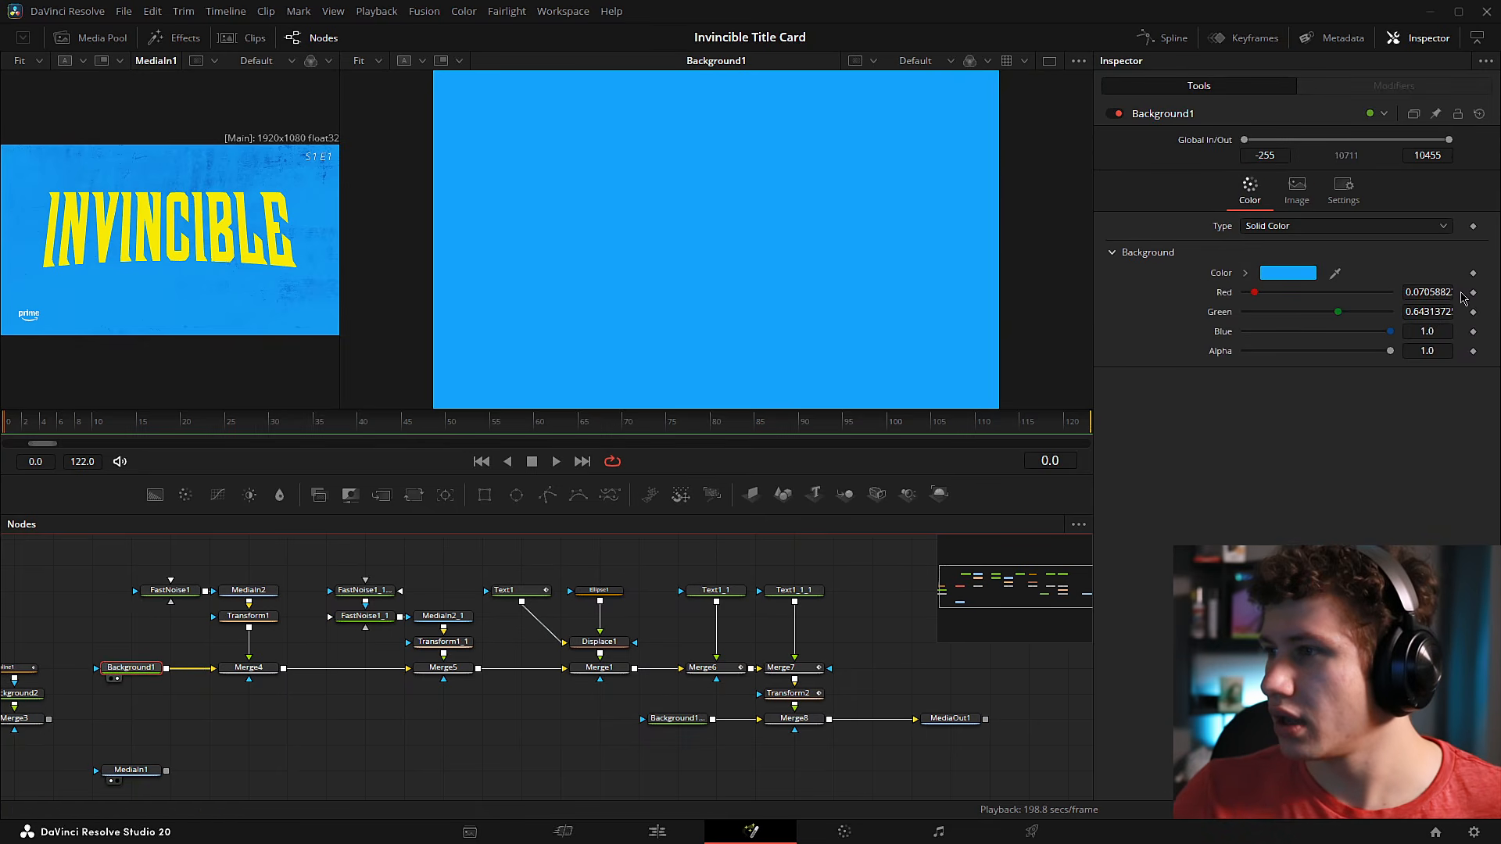
click(1287, 273)
click(642, 419)
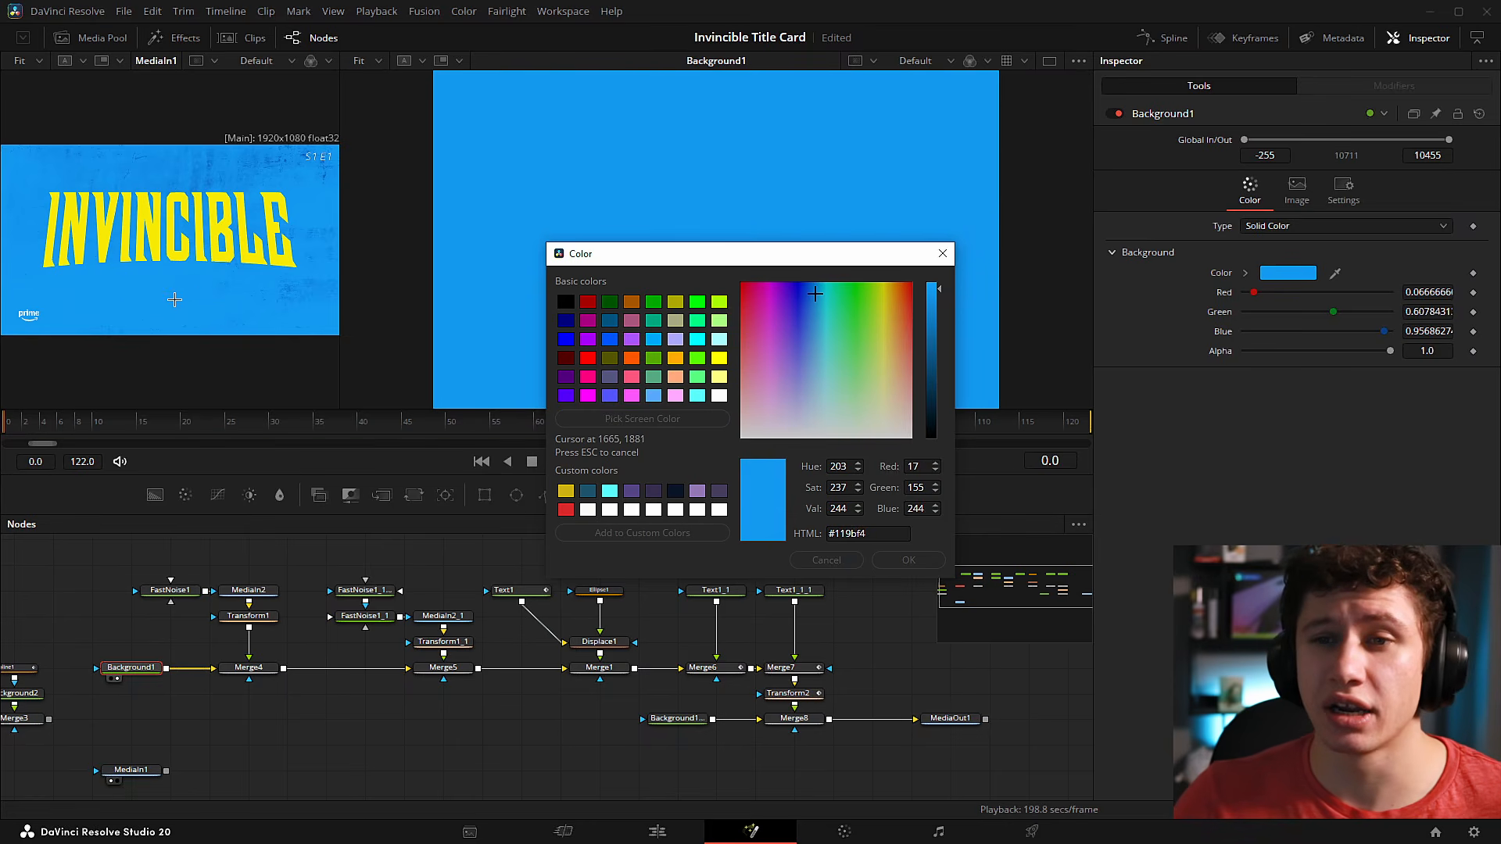
click(145, 292)
drag(931, 287, 941, 256)
click(908, 560)
click(326, 732)
key(ctrl+s)
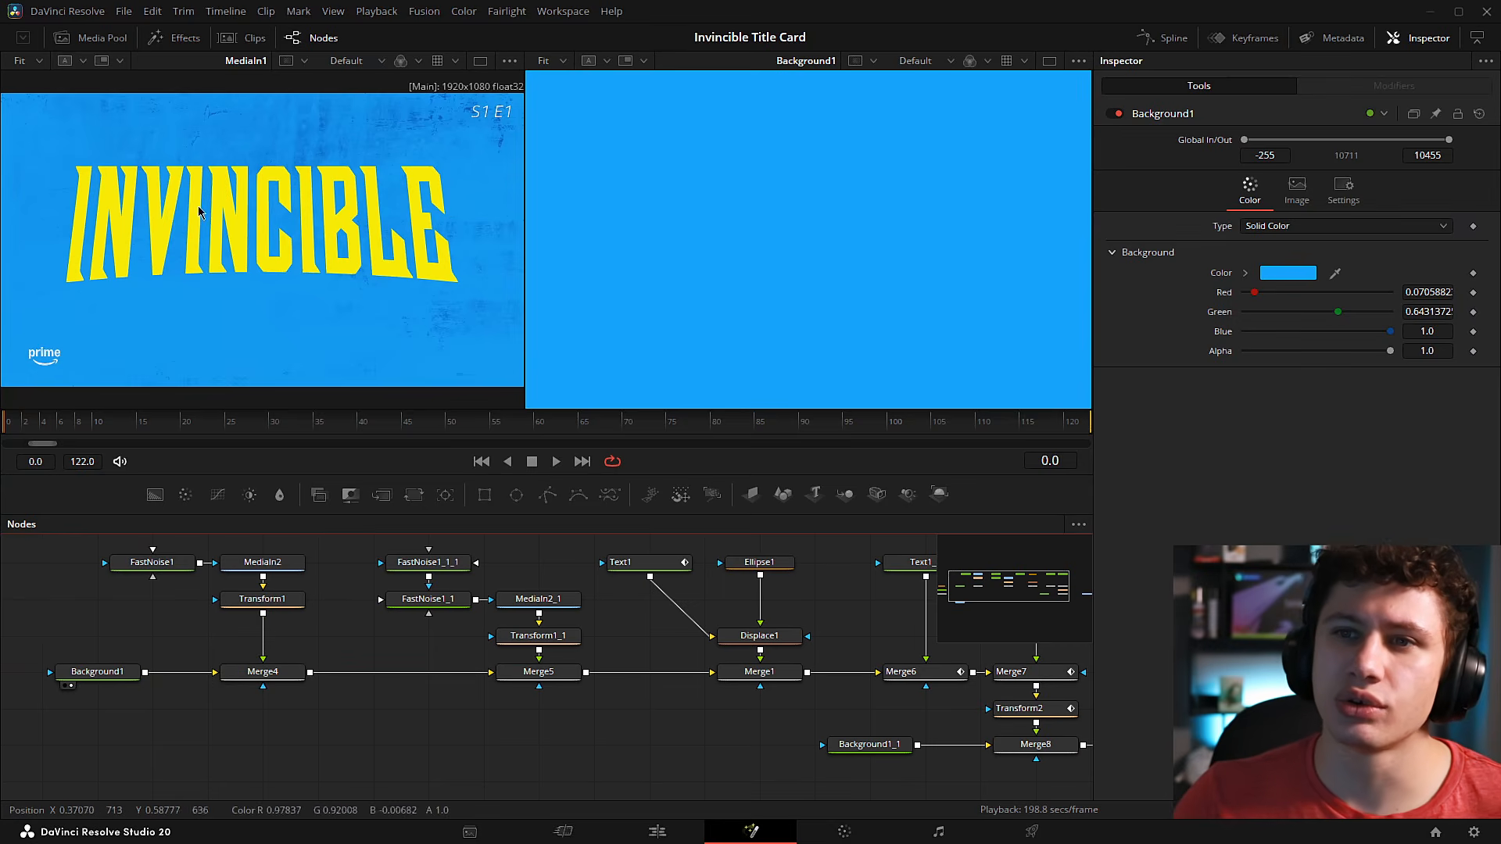
Examine the grunge texture across the reference title card's blue background up close.
scroll(438, 134, up, 3)
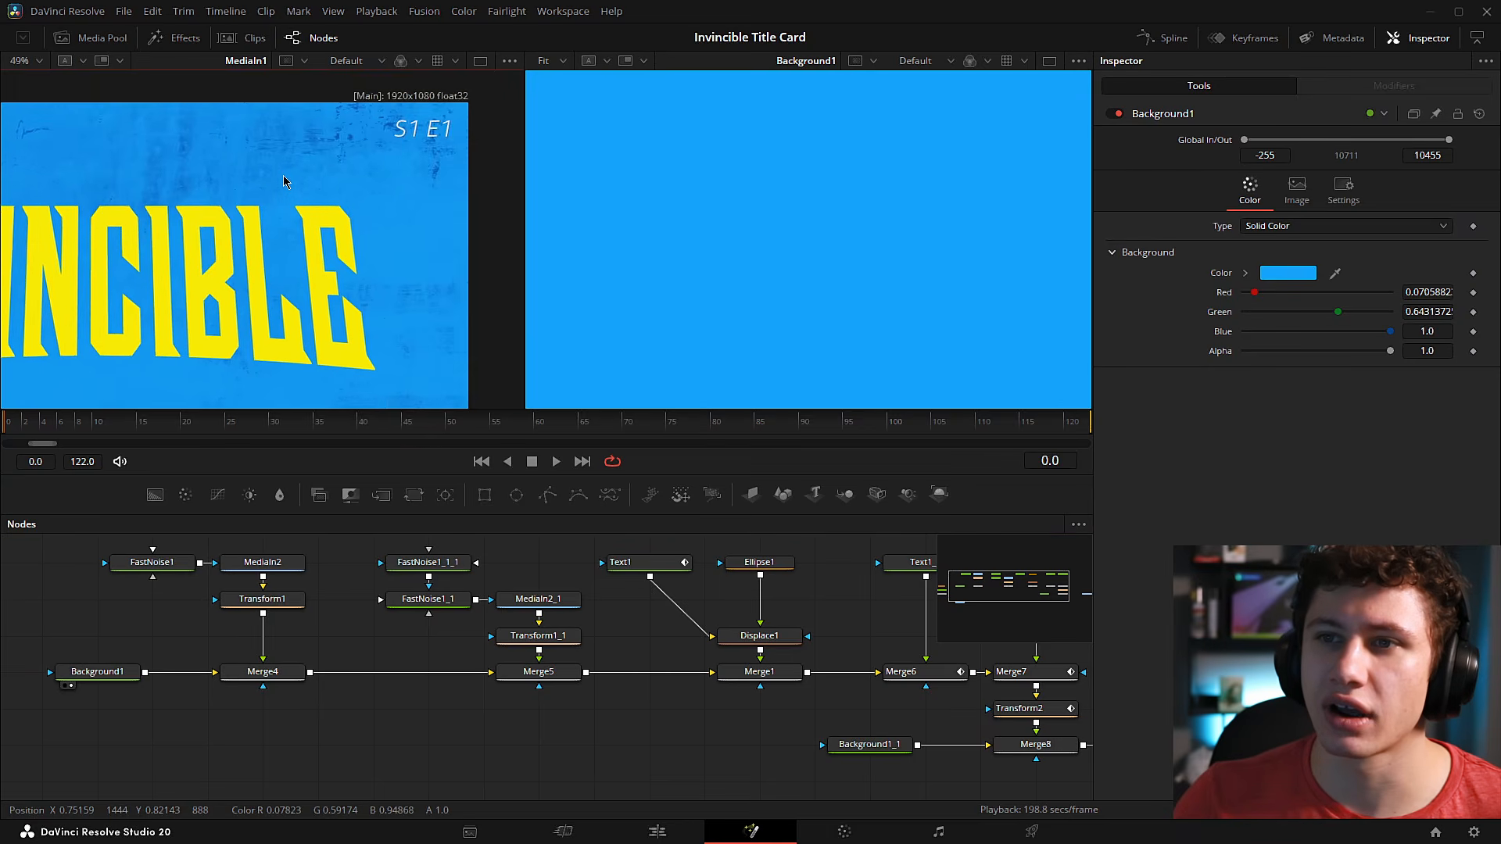
drag(336, 171, 462, 180)
drag(238, 173, 80, 279)
drag(371, 198, 377, 316)
drag(392, 138, 412, 194)
key(ctrl+f)
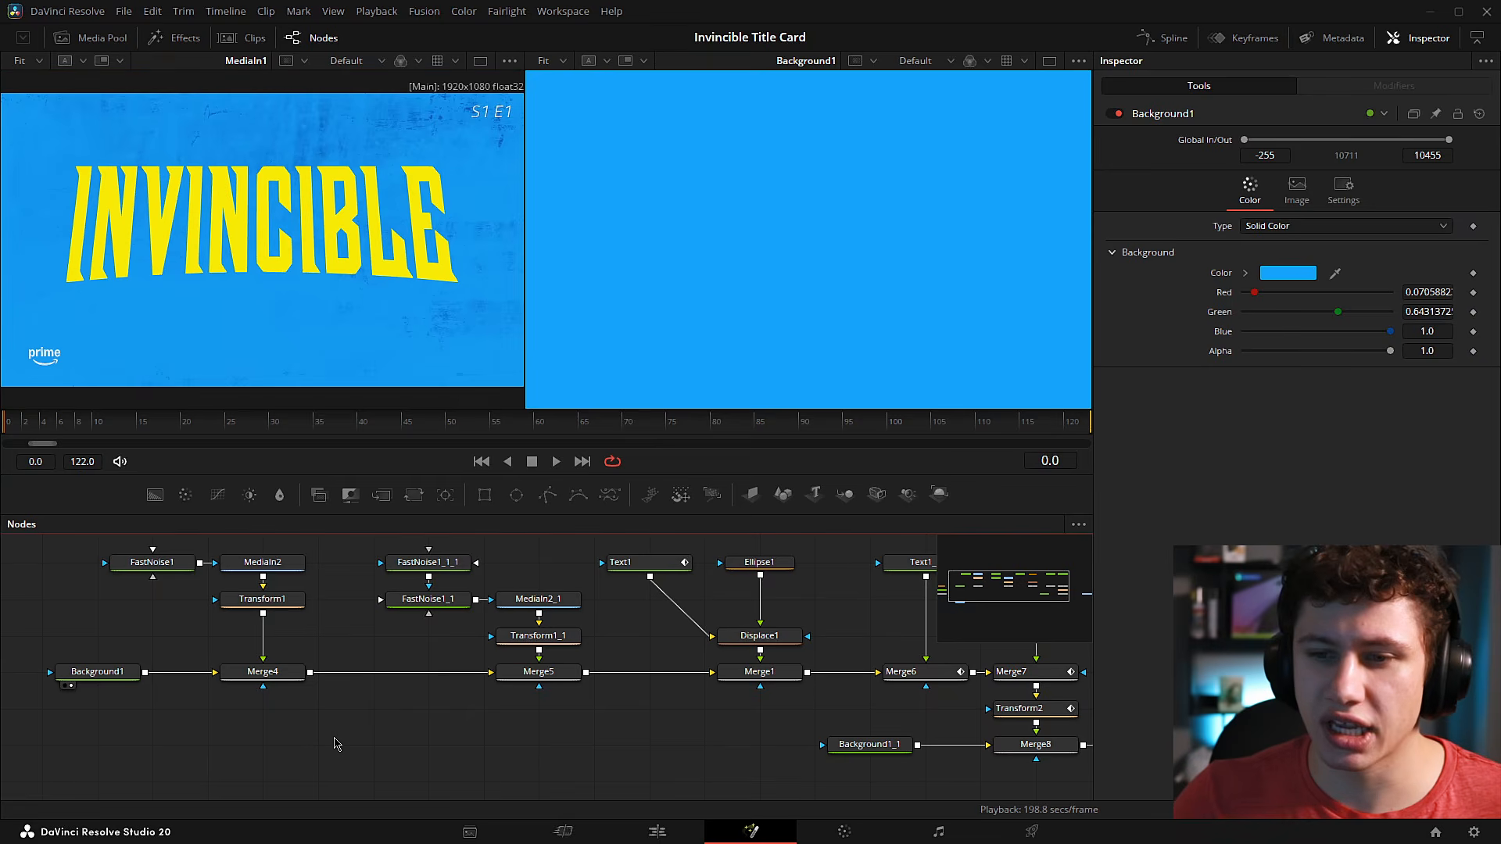
scroll(248, 114, up, 2)
mouse_move(212, 160)
mouse_down()
mouse_move(331, 203)
mouse_move(74, 180)
mouse_up()
drag(356, 186, 239, 192)
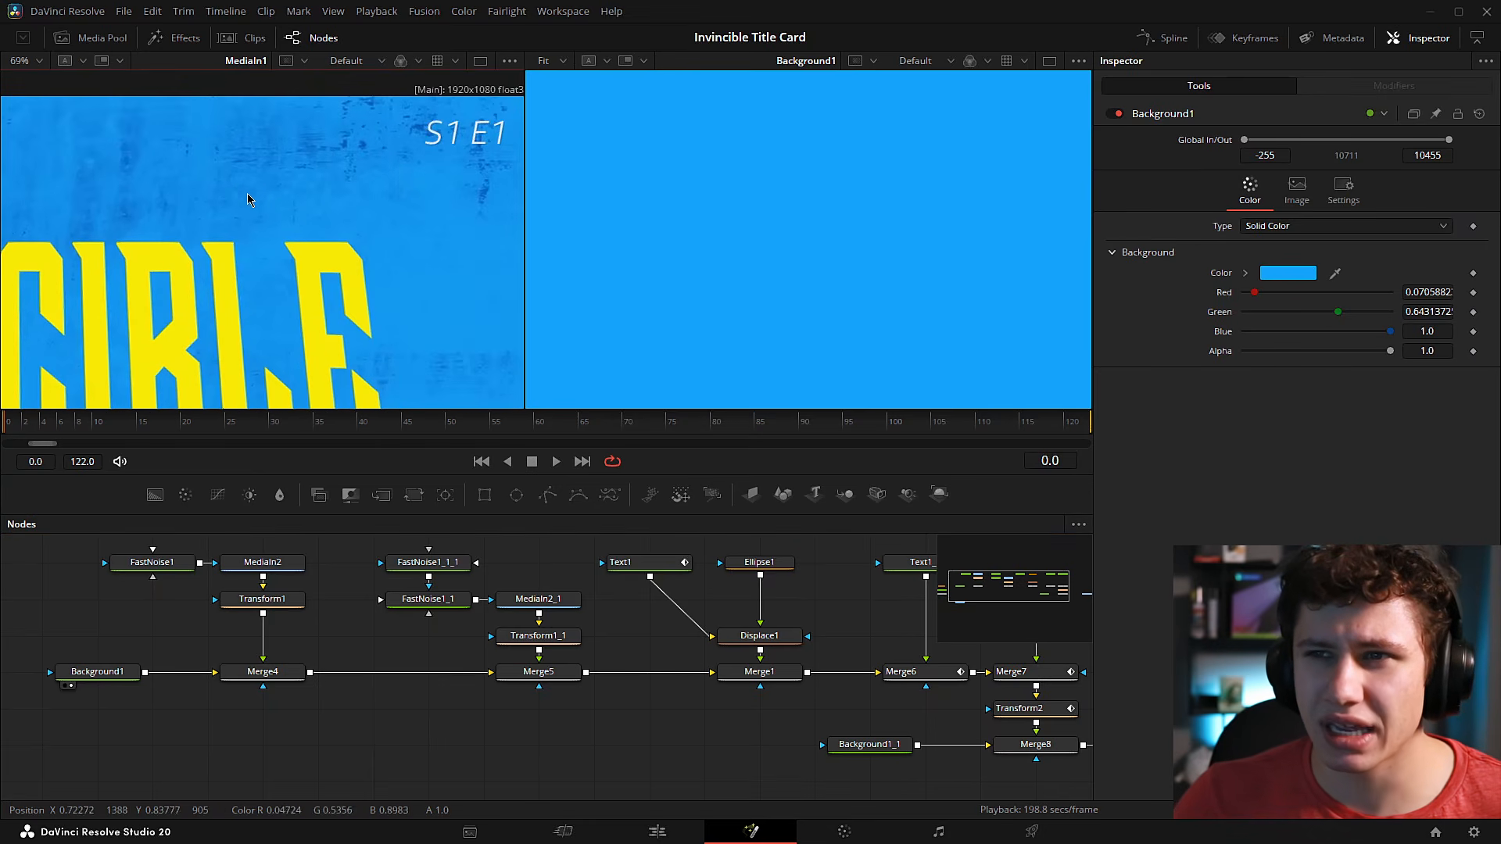
key(ctrl+f)
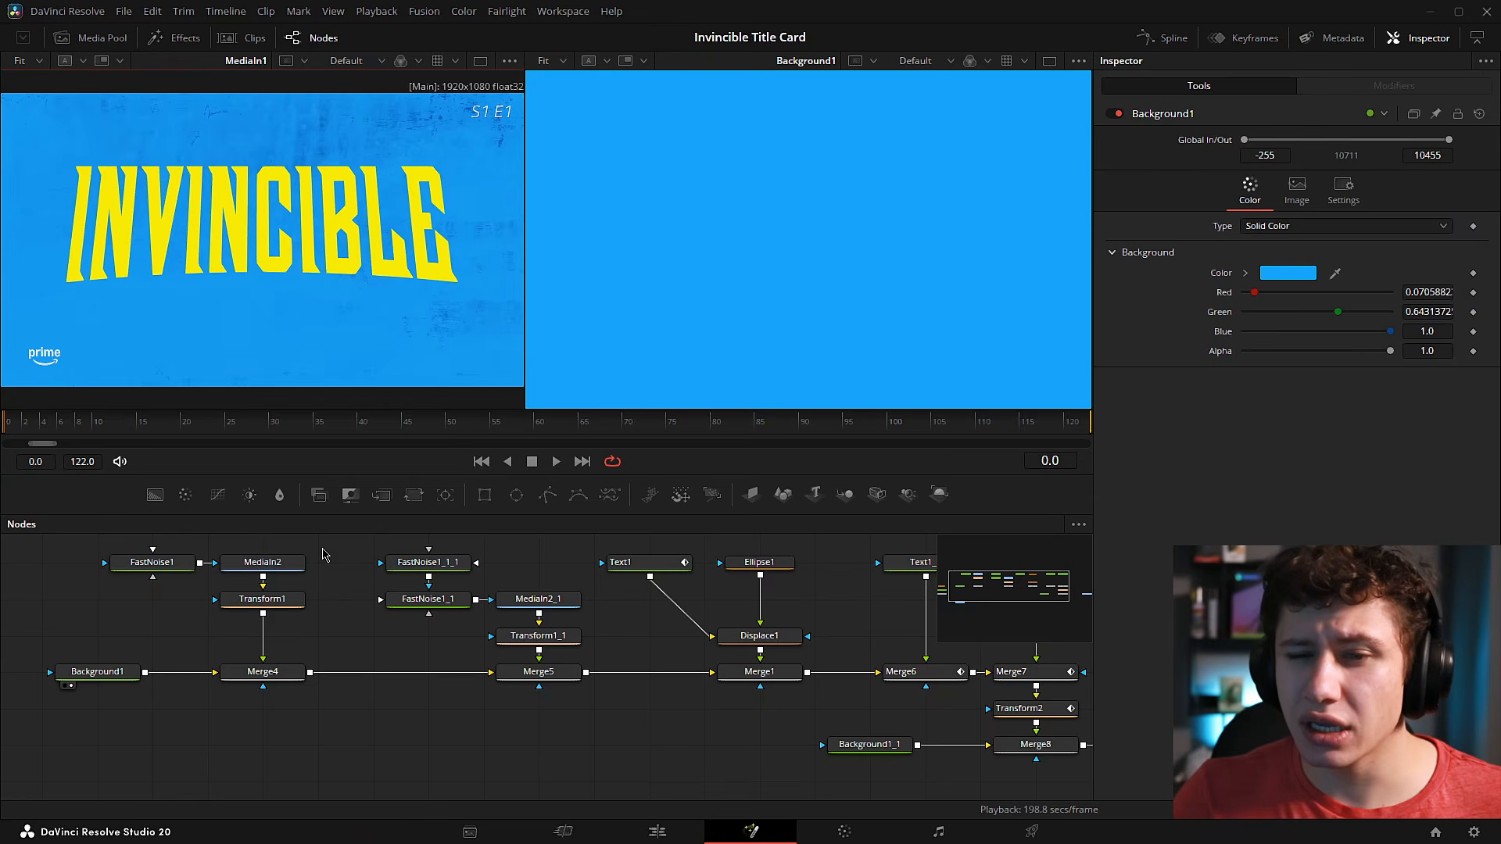
Disconnect MediaIn2 from FastNoise1 and Transform1, and view the unmasked MediaIn2 texture on its own.
drag(400, 624, 385, 682)
click(84, 622)
drag(252, 623, 252, 585)
drag(891, 210, 891, 273)
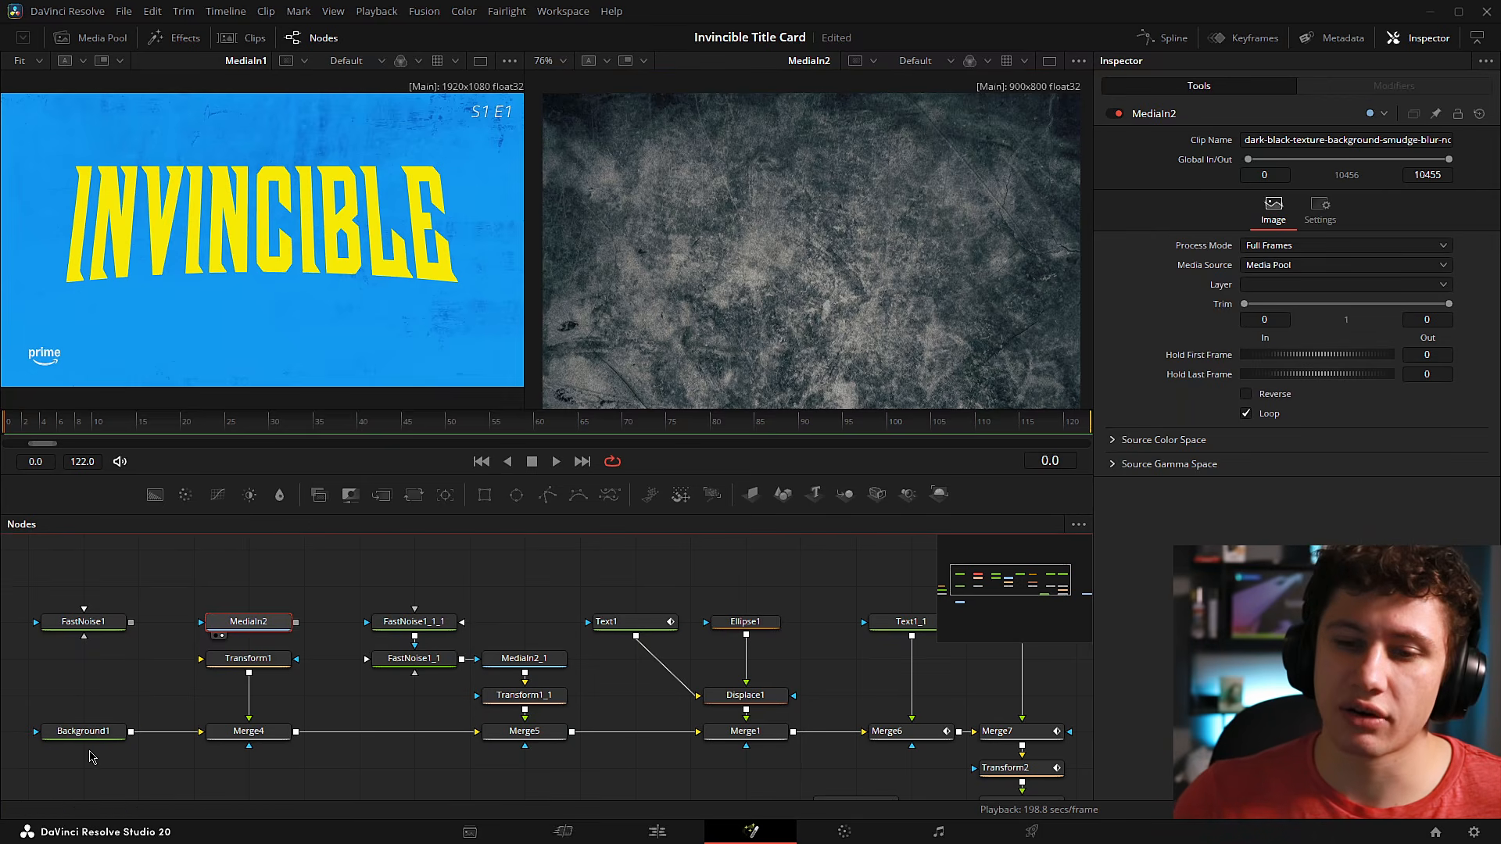
View Background1 and FastNoise1 separately, and examine FastNoise1's full noise pattern.
drag(86, 734, 790, 255)
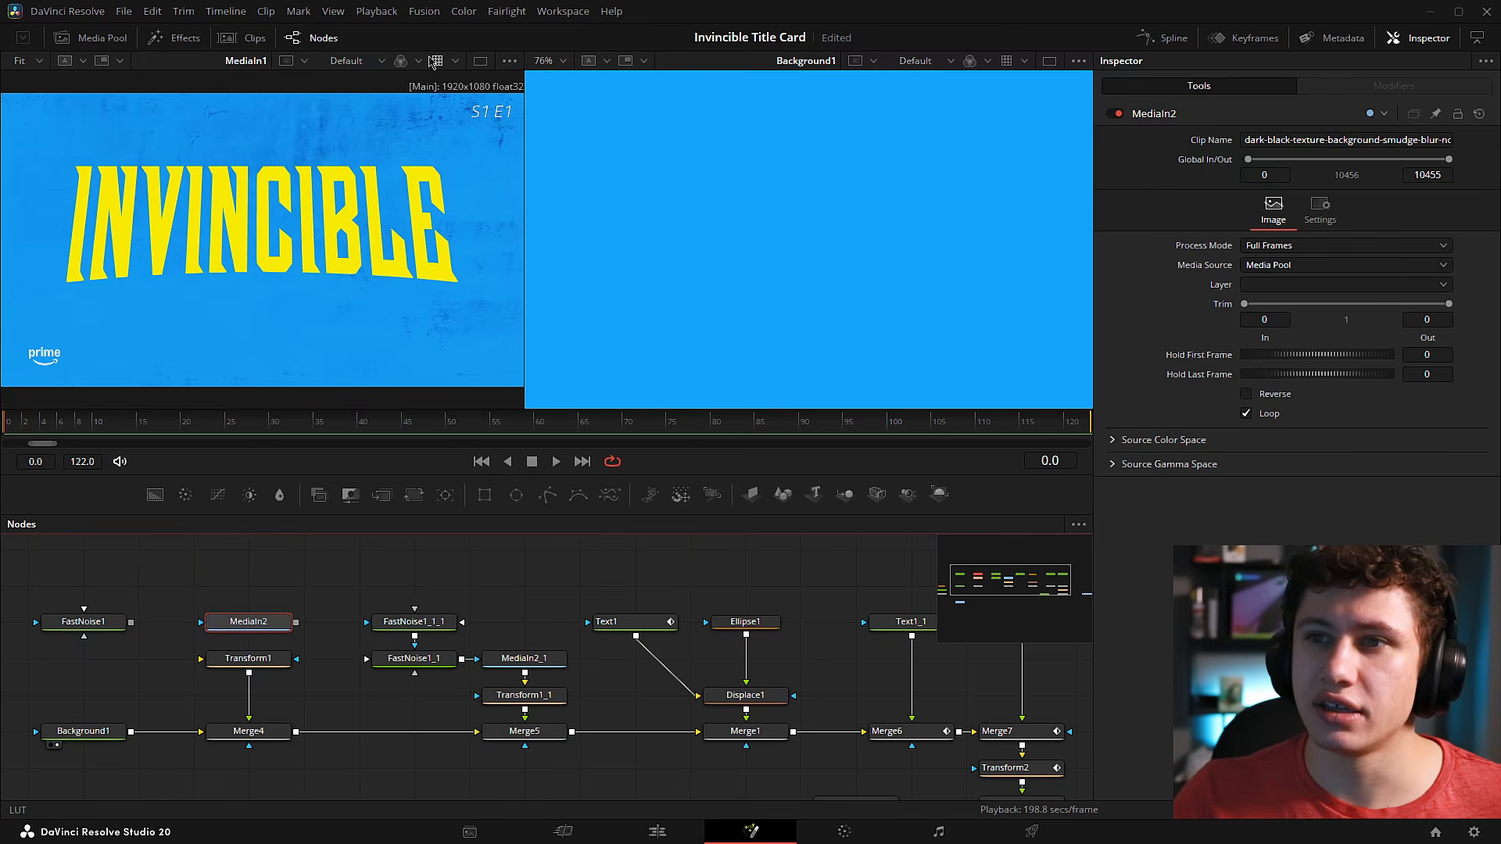
drag(94, 623, 815, 259)
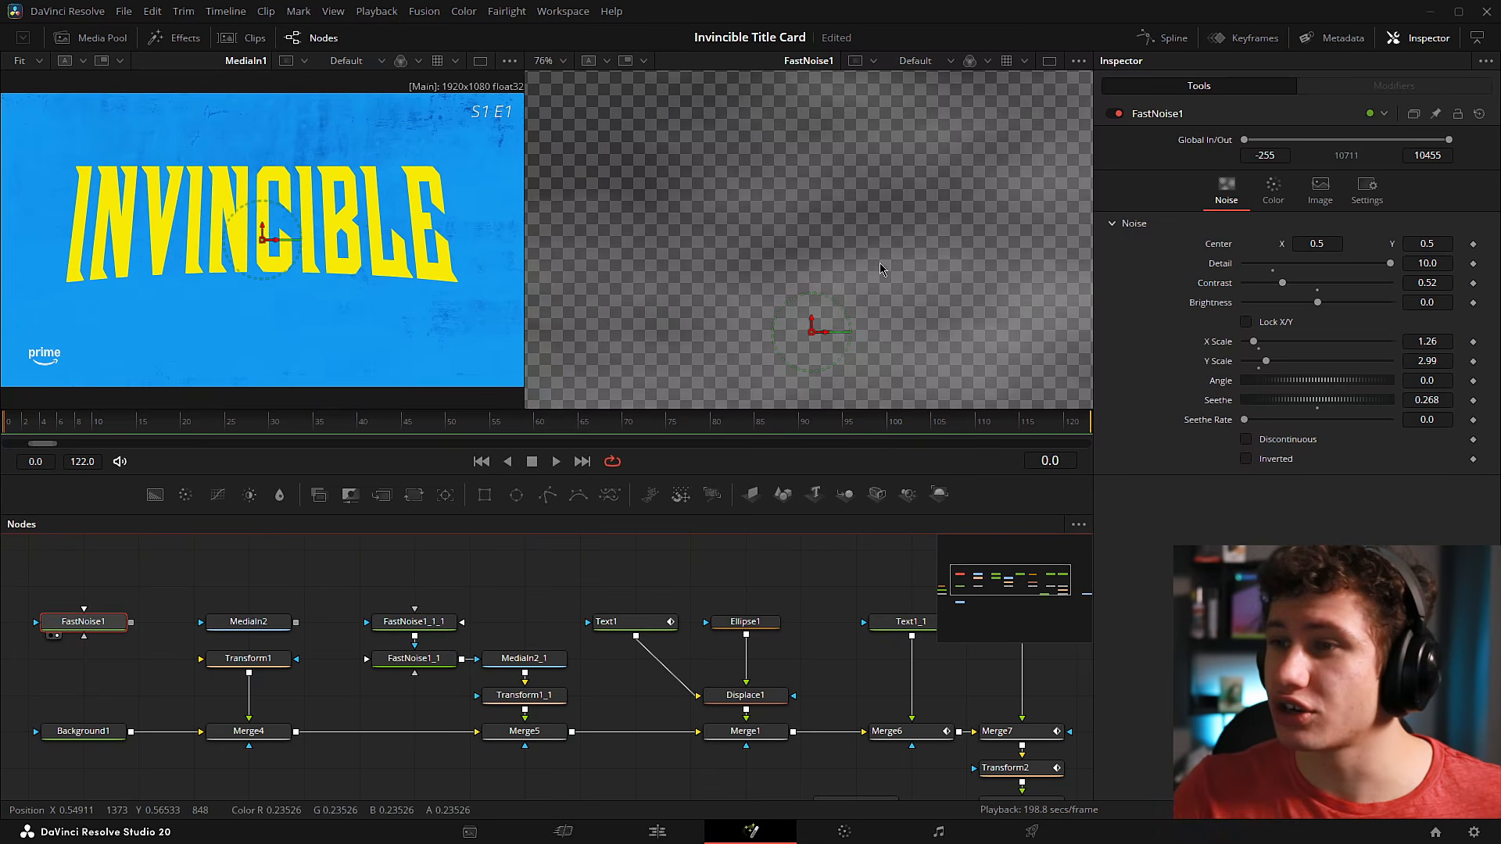
scroll(880, 269, down, 3)
key(ctrl+f)
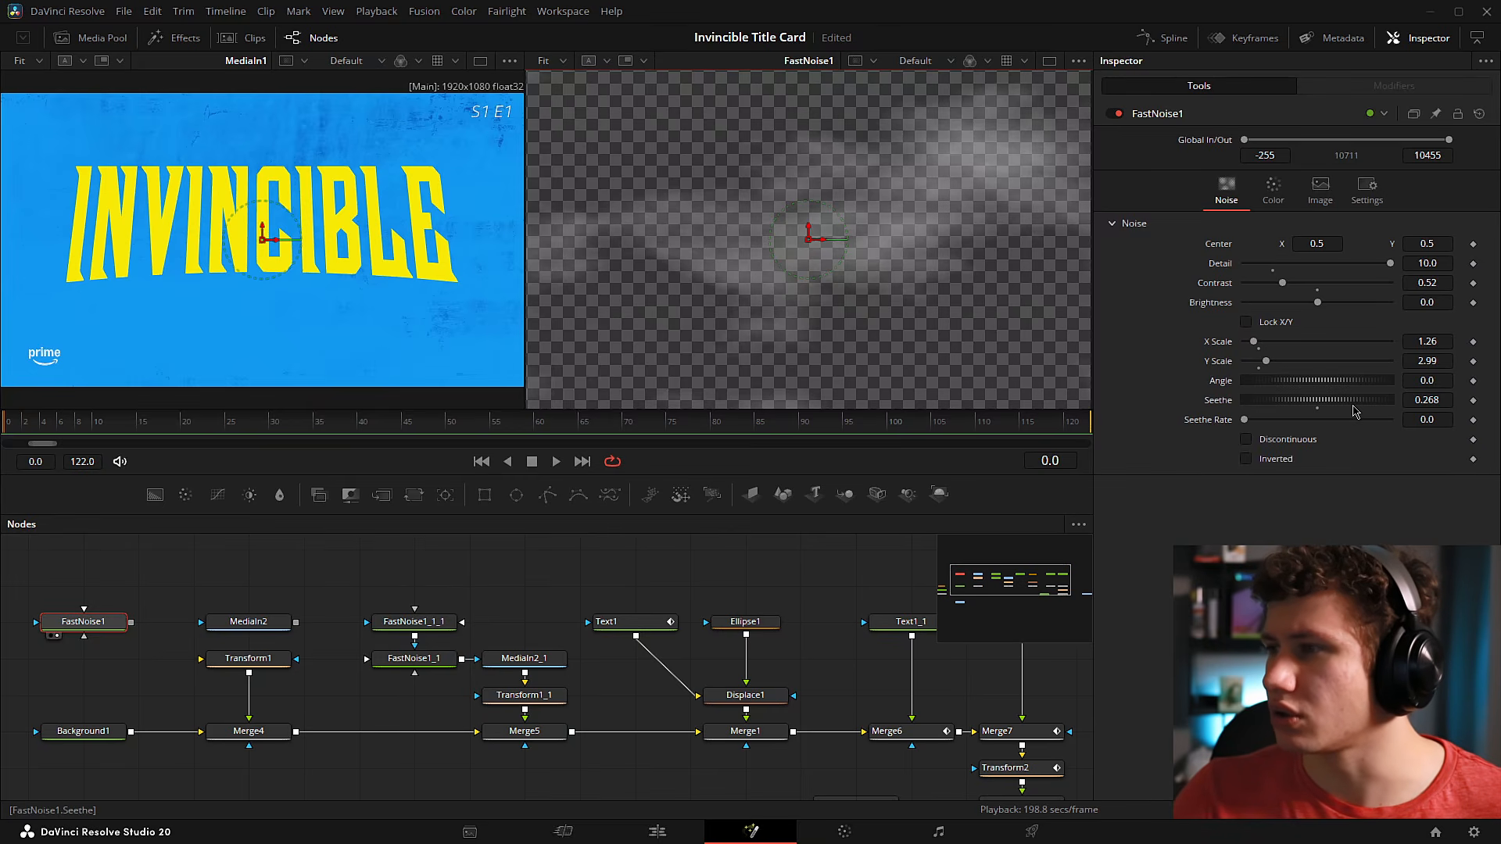
scroll(942, 267, down, 6)
scroll(923, 286, up, 5)
scroll(922, 286, down, 1)
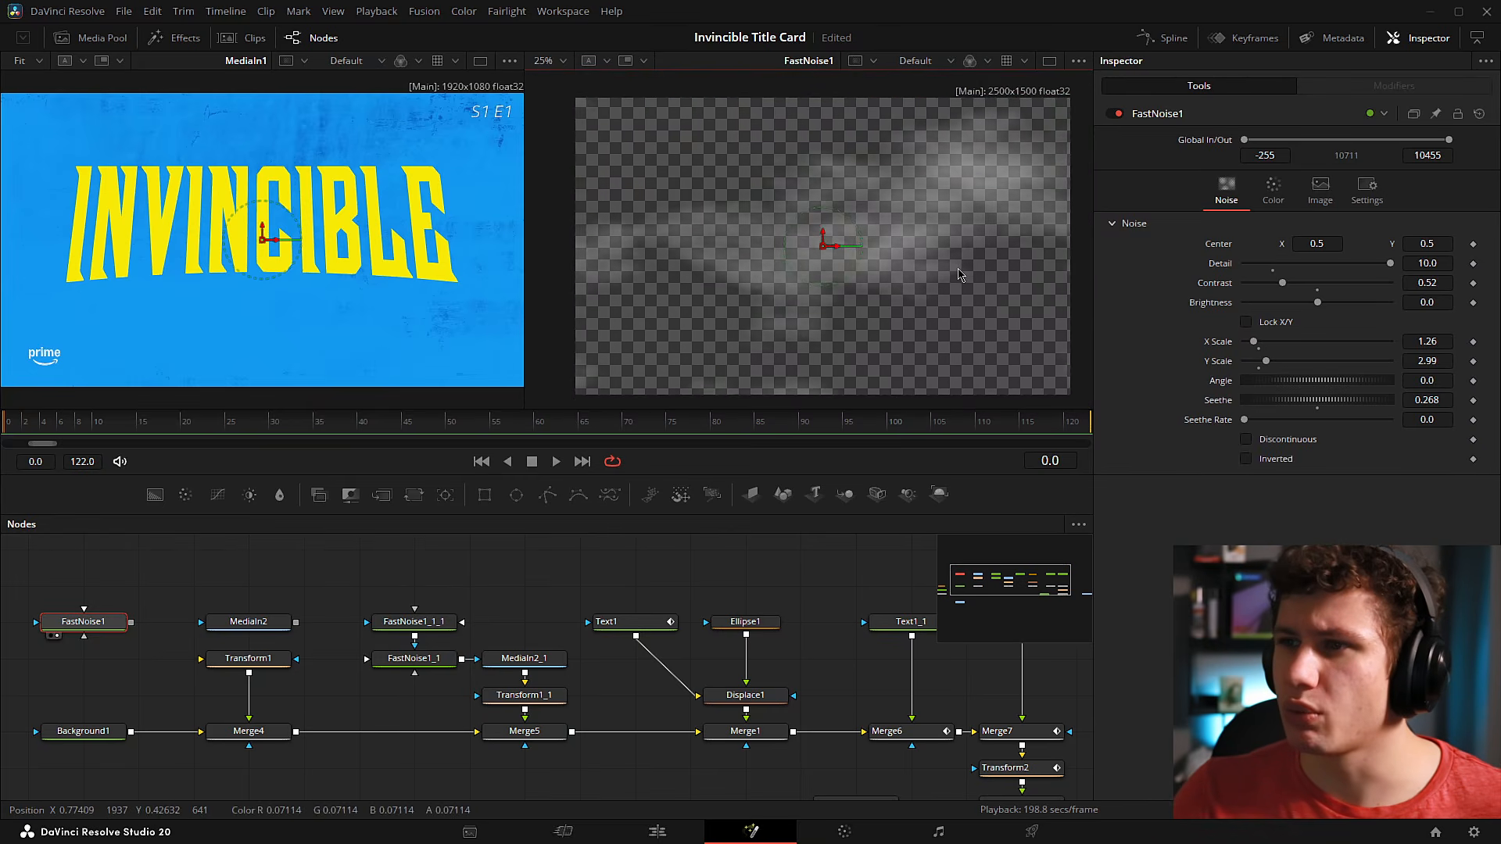
drag(959, 275, 940, 274)
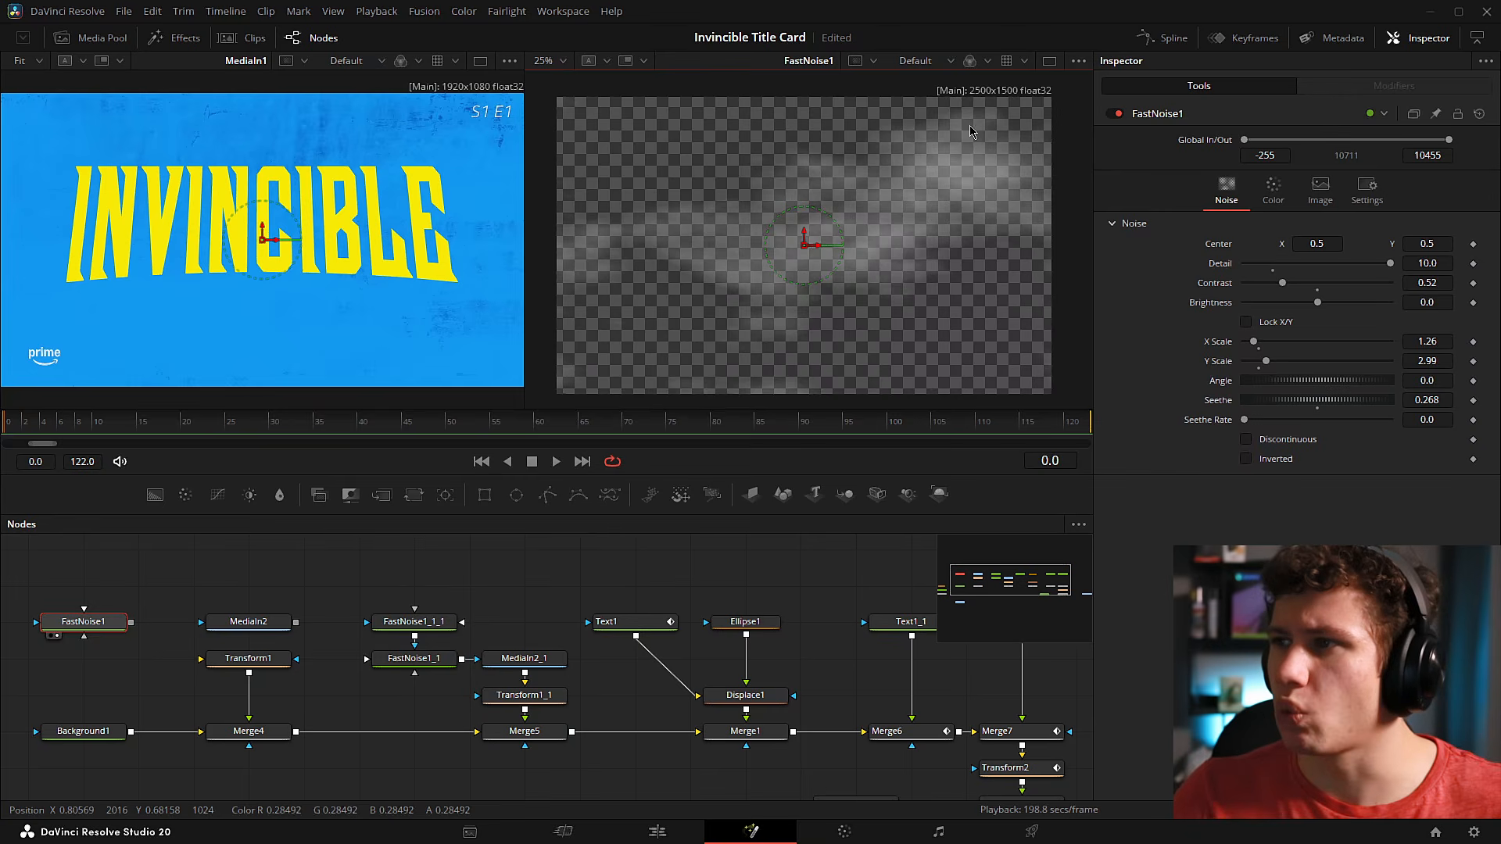
Try moving FastNoise1's black gradient stop and setting its alpha to 1.0, undoing each change.
click(1273, 191)
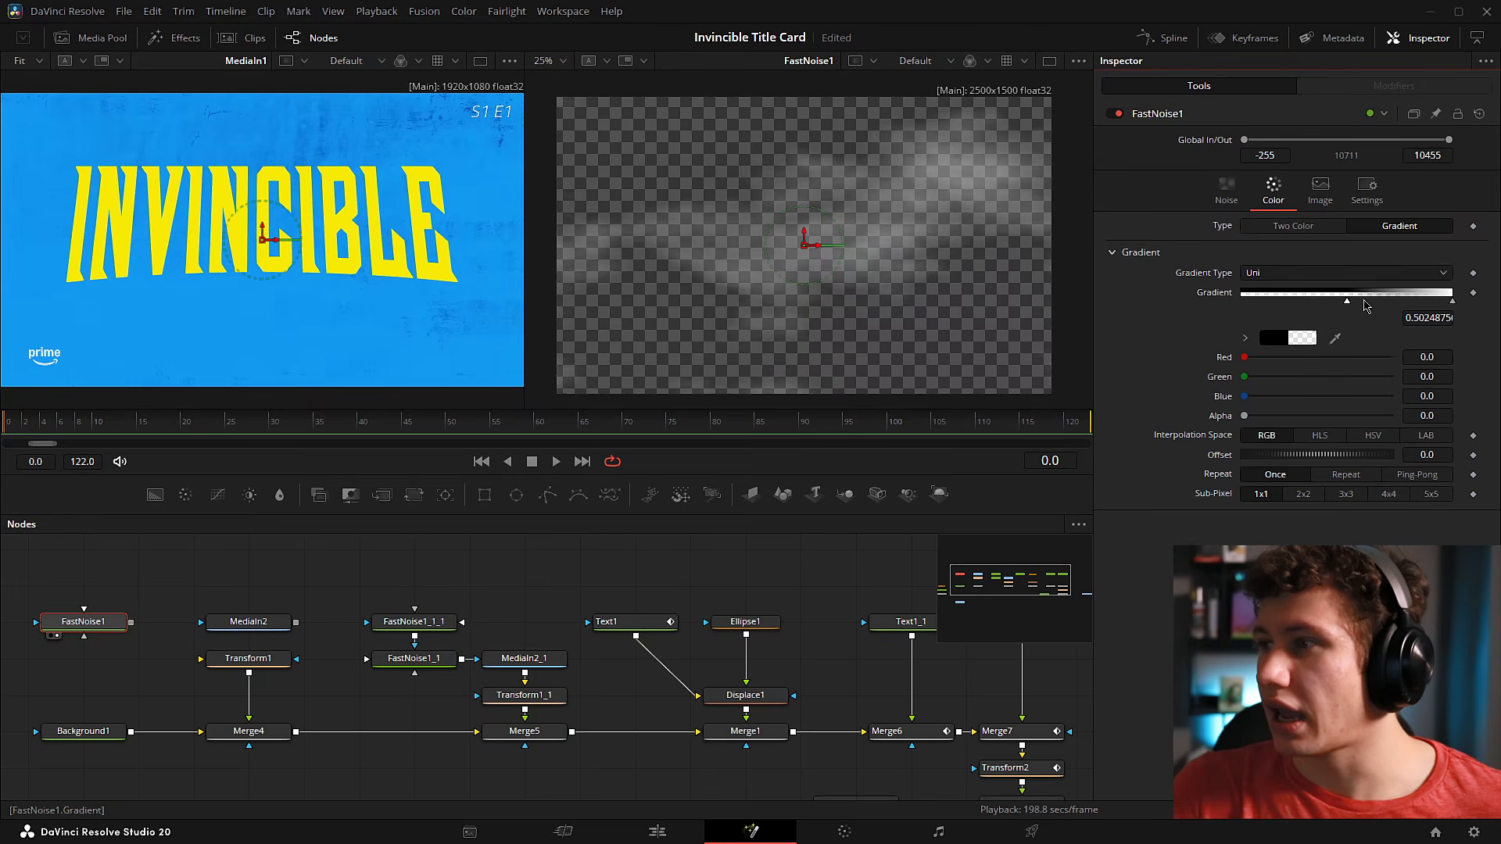
drag(1346, 303, 1307, 294)
key(ctrl+z)
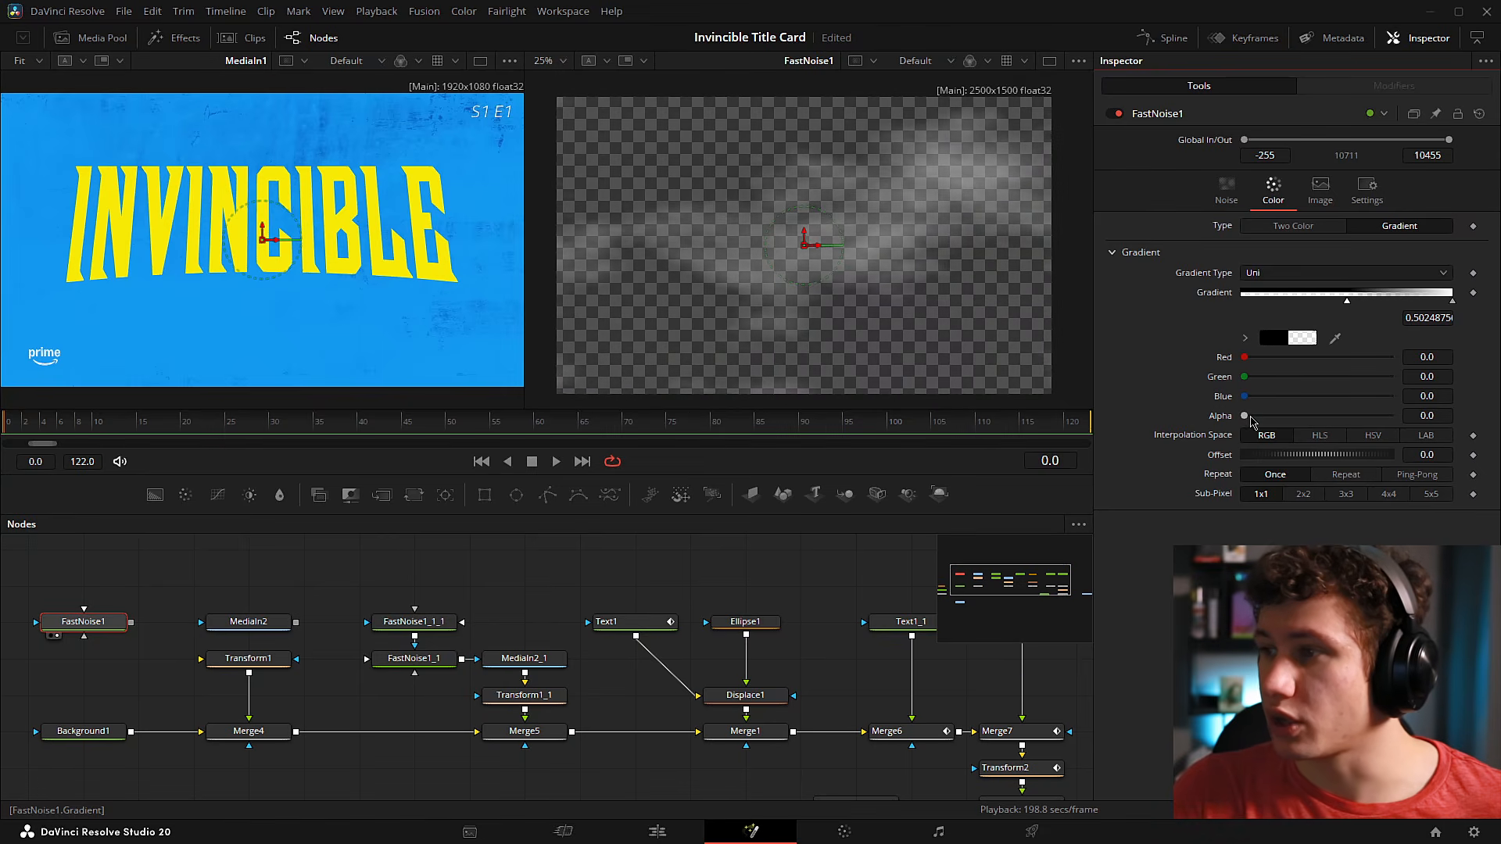
drag(1245, 418, 1423, 415)
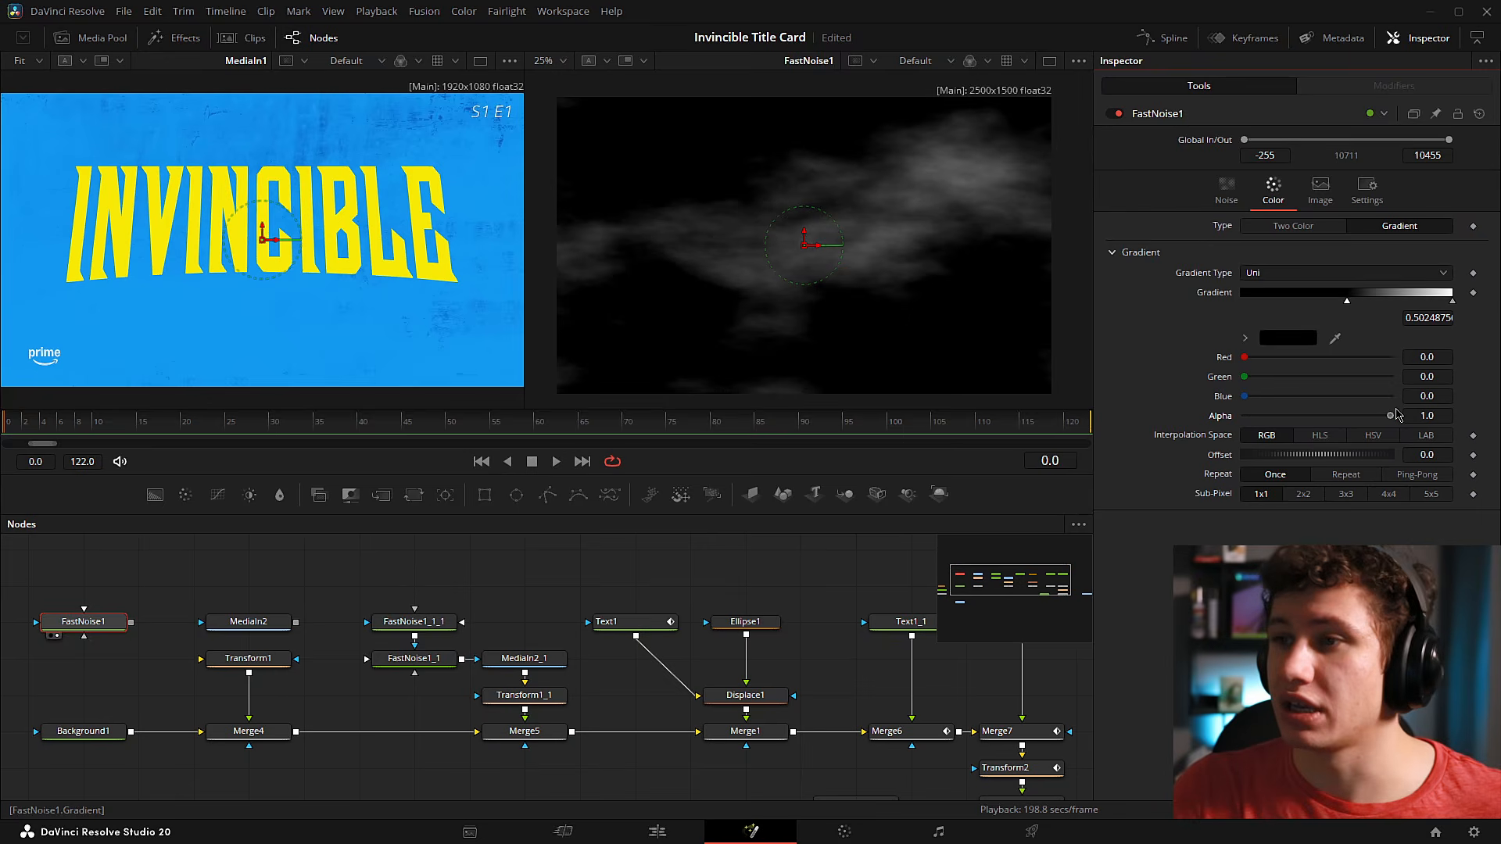
key(ctrl+z)
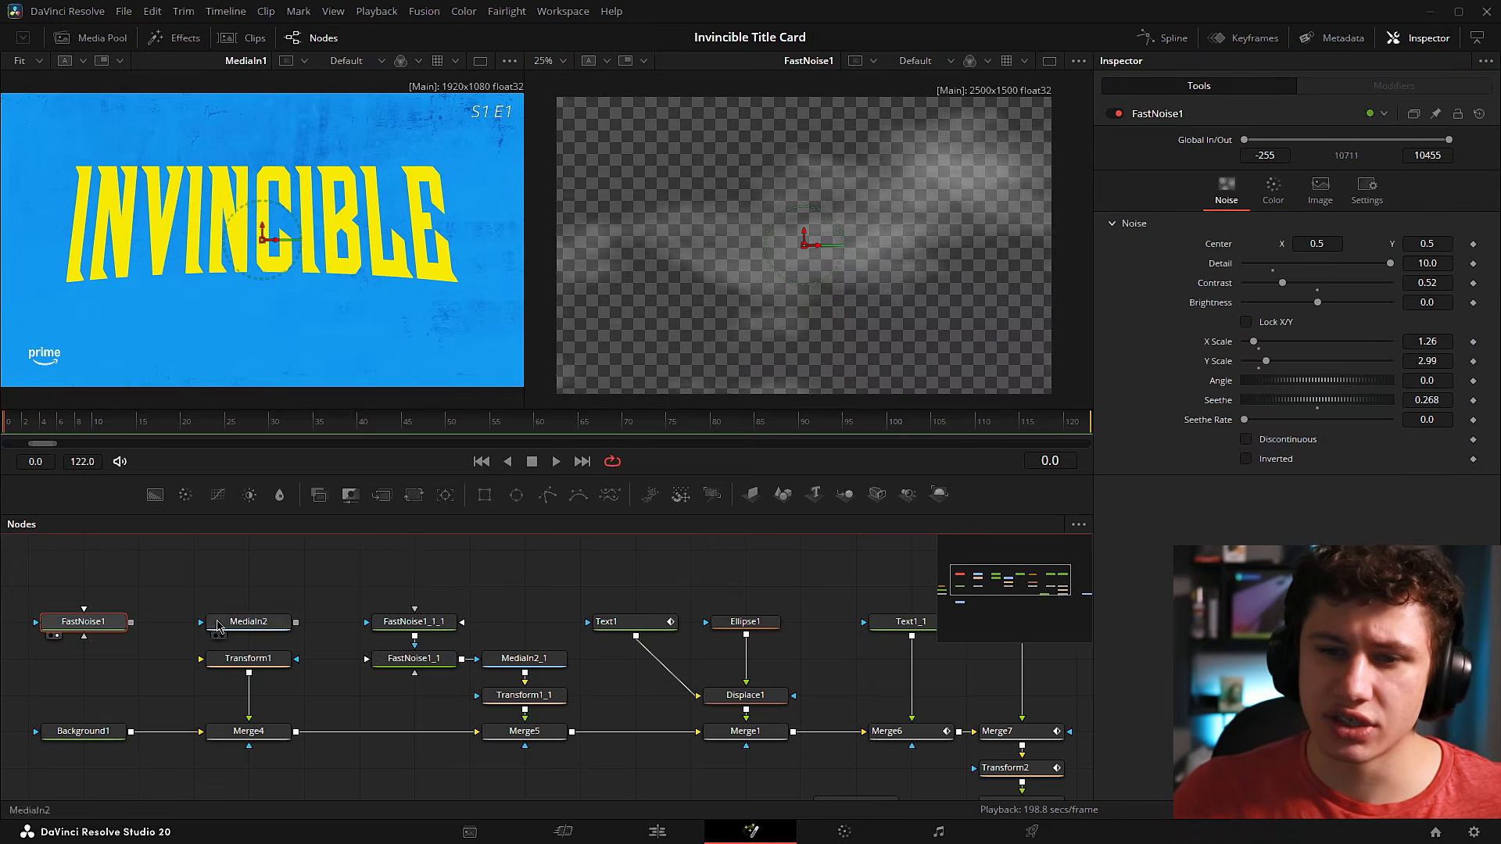
Connect FastNoise1 to MediaIn2 as its mask and inspect the masked texture in MediaIn2.
drag(131, 625, 240, 629)
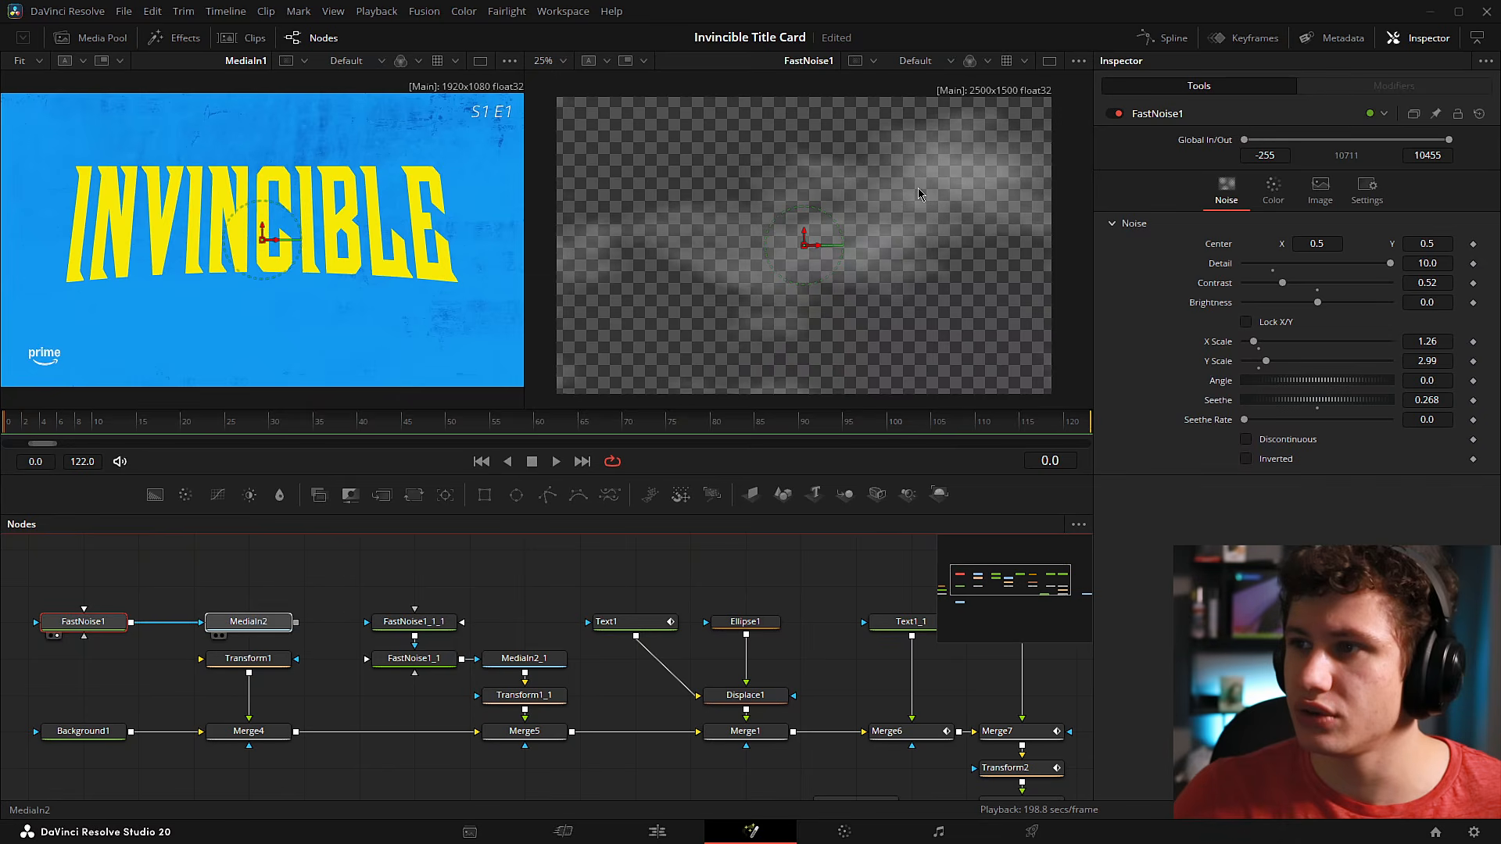
scroll(764, 308, up, 4)
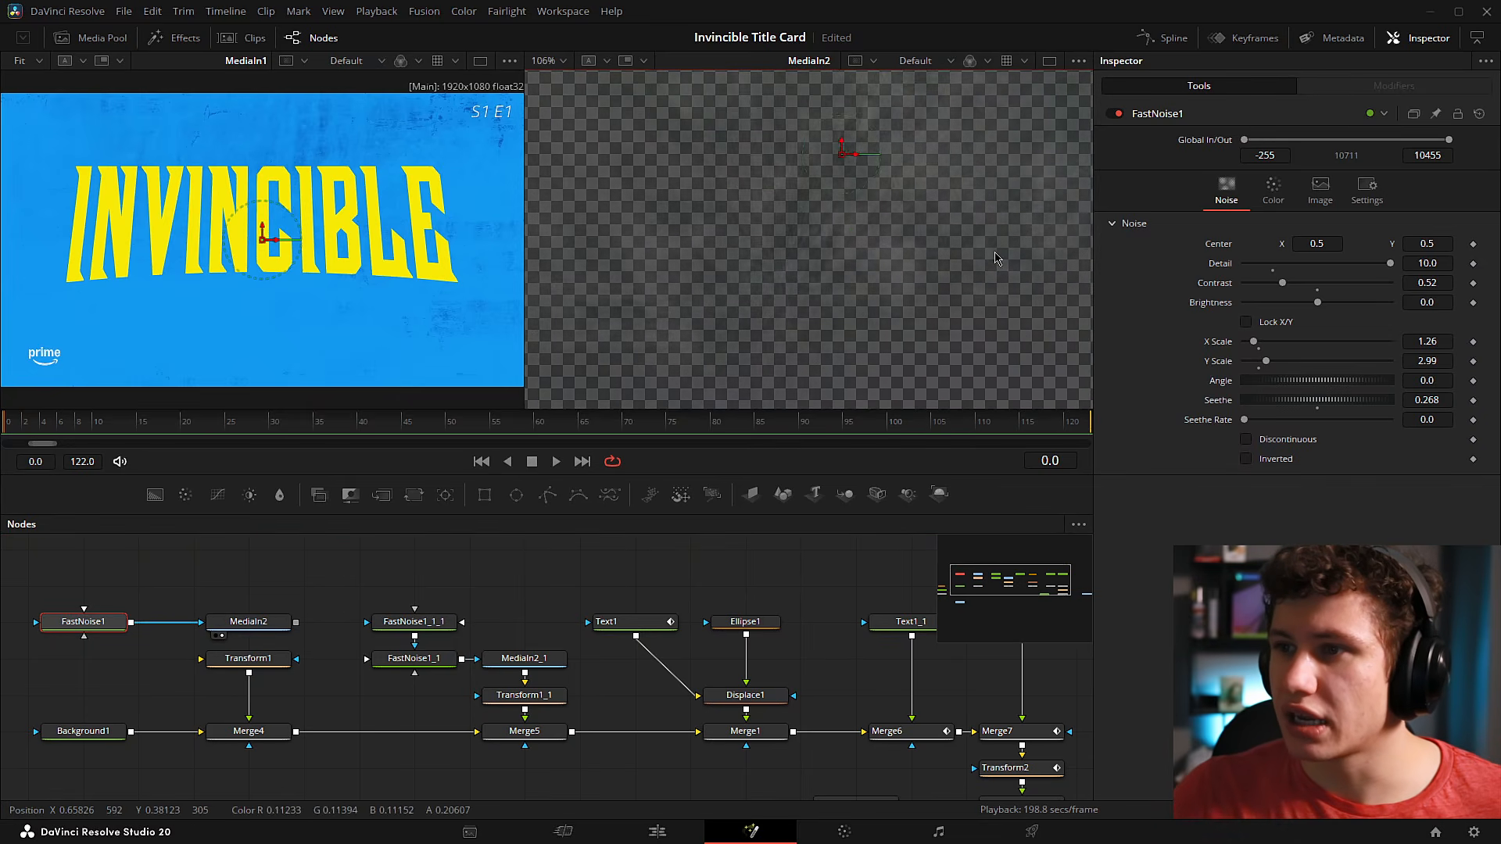
scroll(860, 289, up, 2)
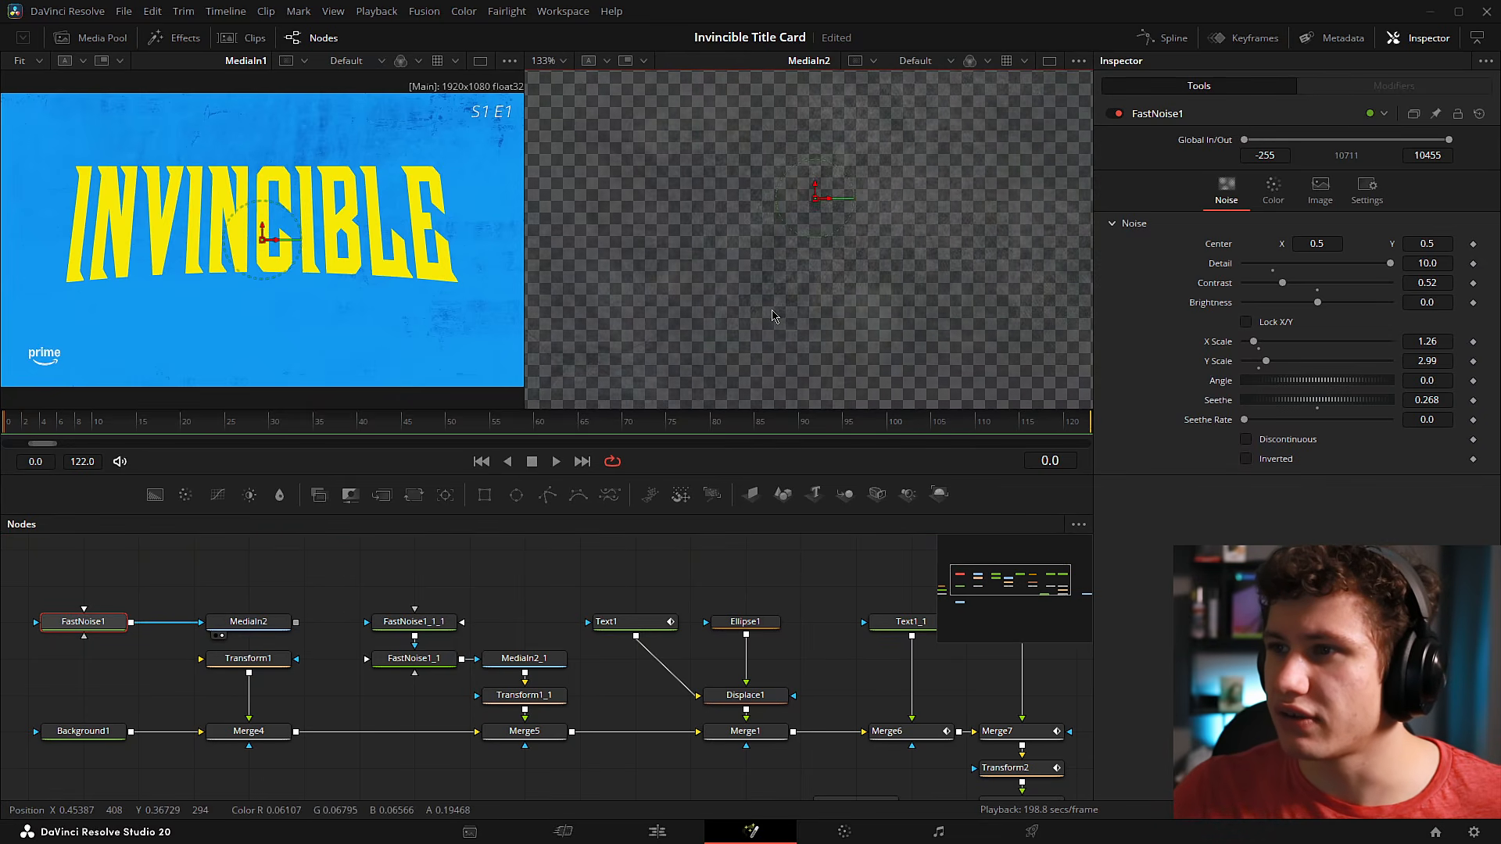
click(606, 598)
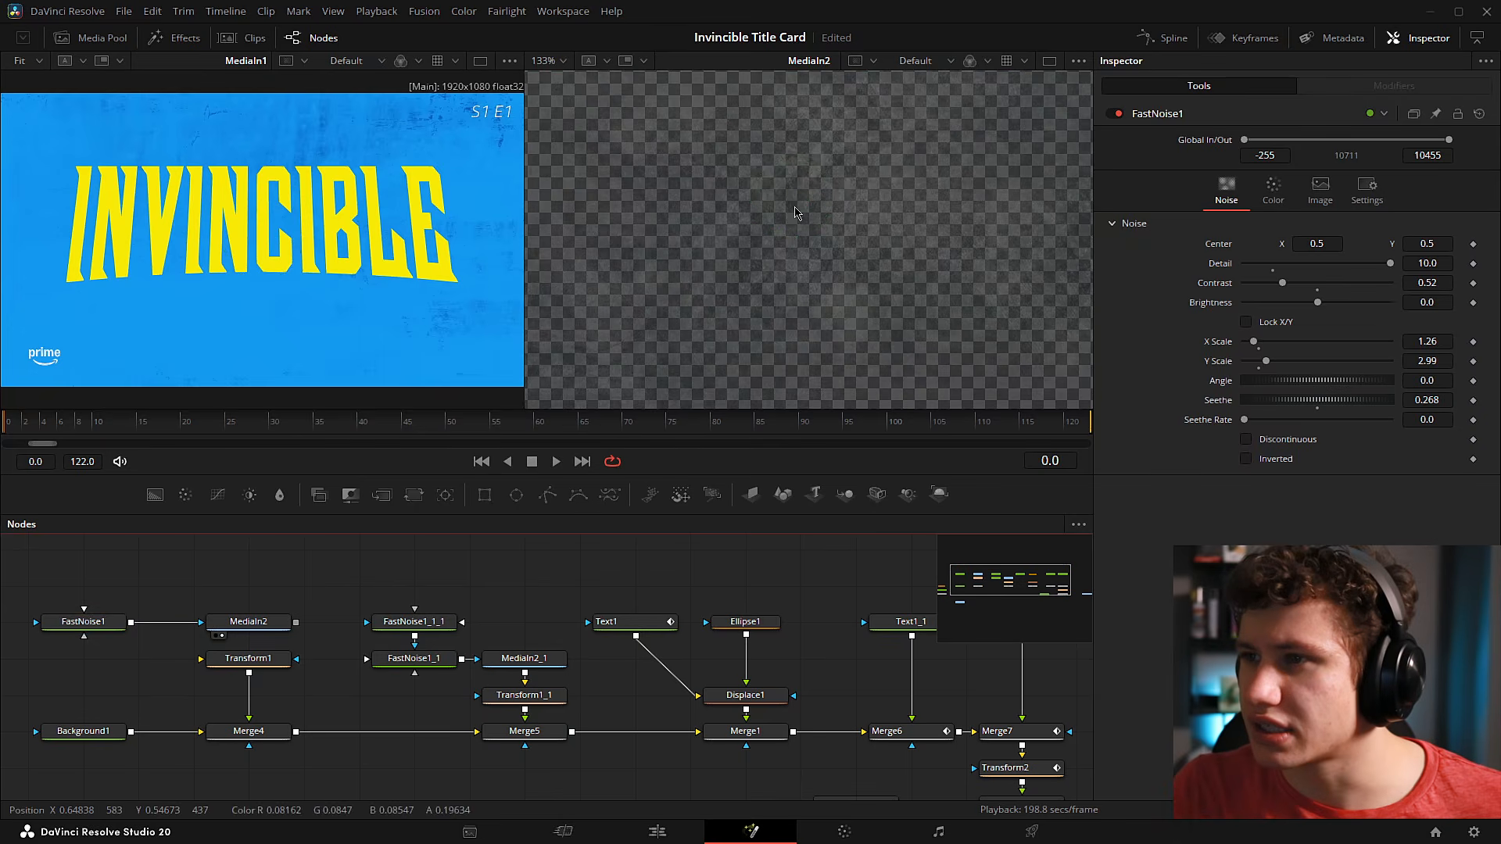
drag(817, 203, 773, 216)
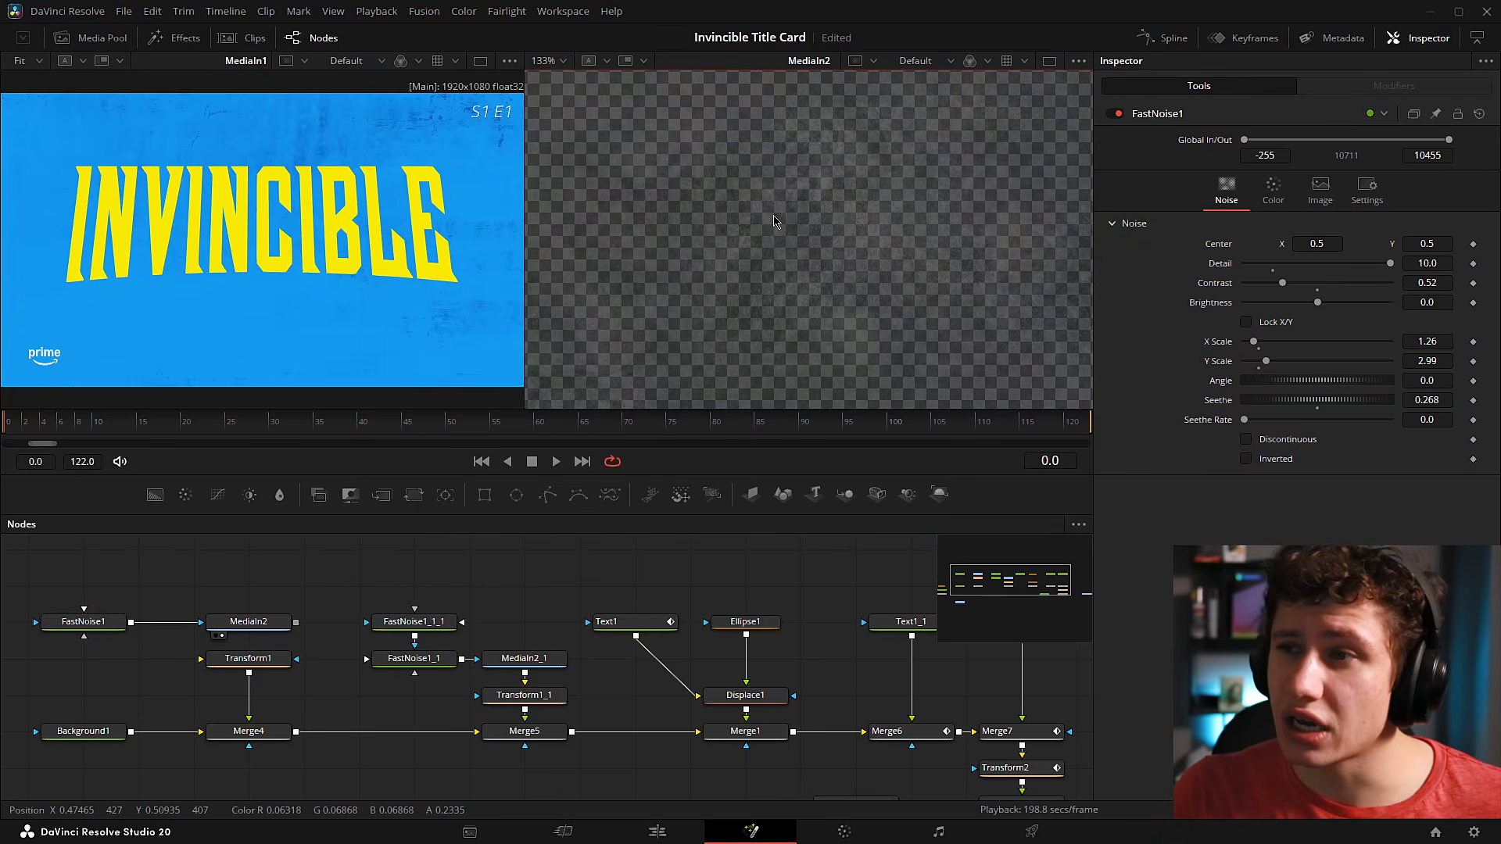
key(ctrl+f)
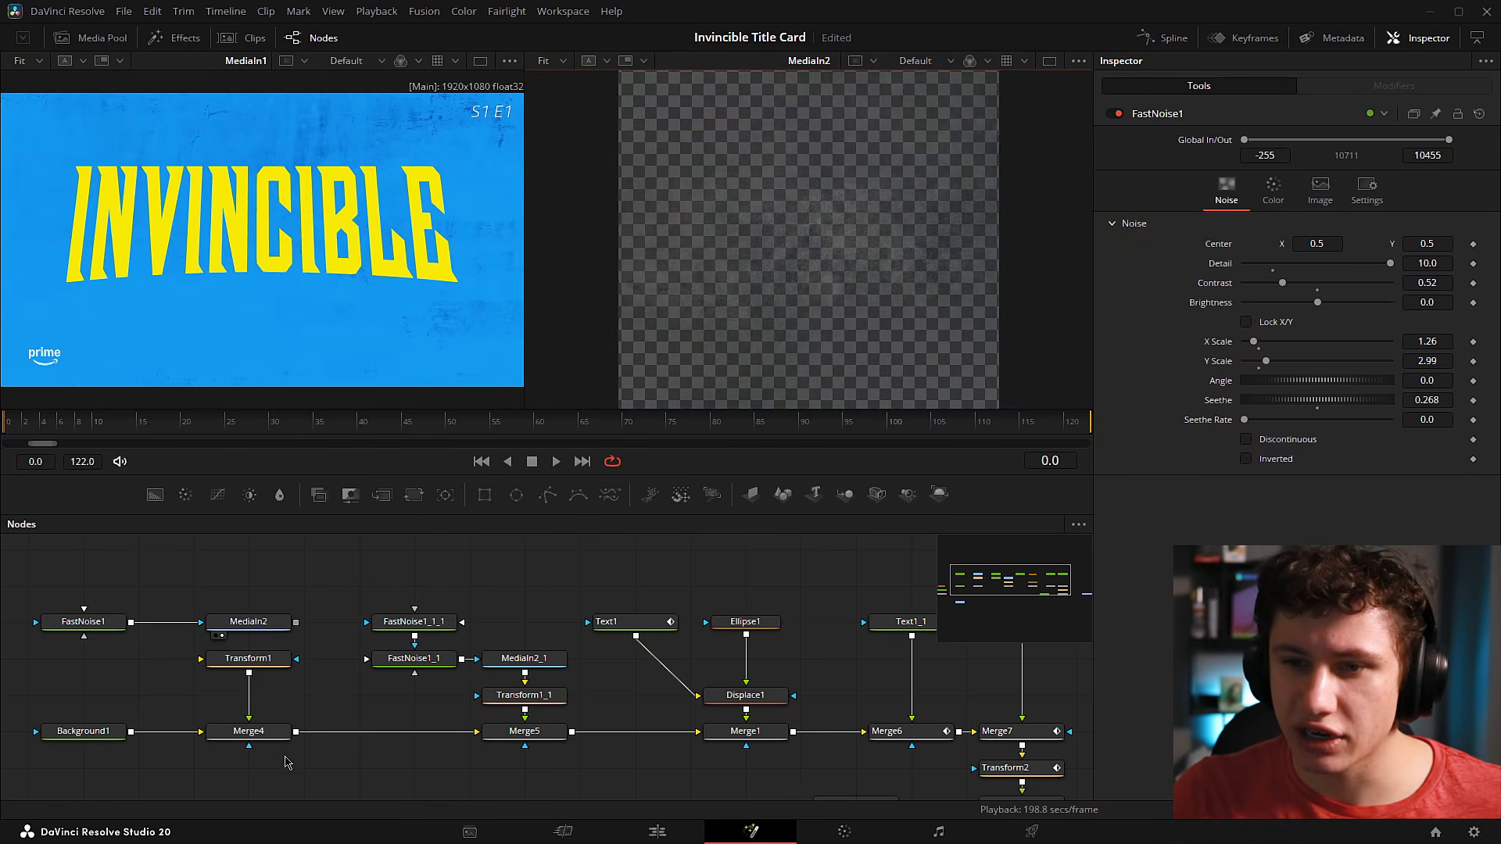
Connect MediaIn2's output to Transform1 and view Merge4 with the texture over the blue background.
click(249, 659)
drag(297, 623, 236, 667)
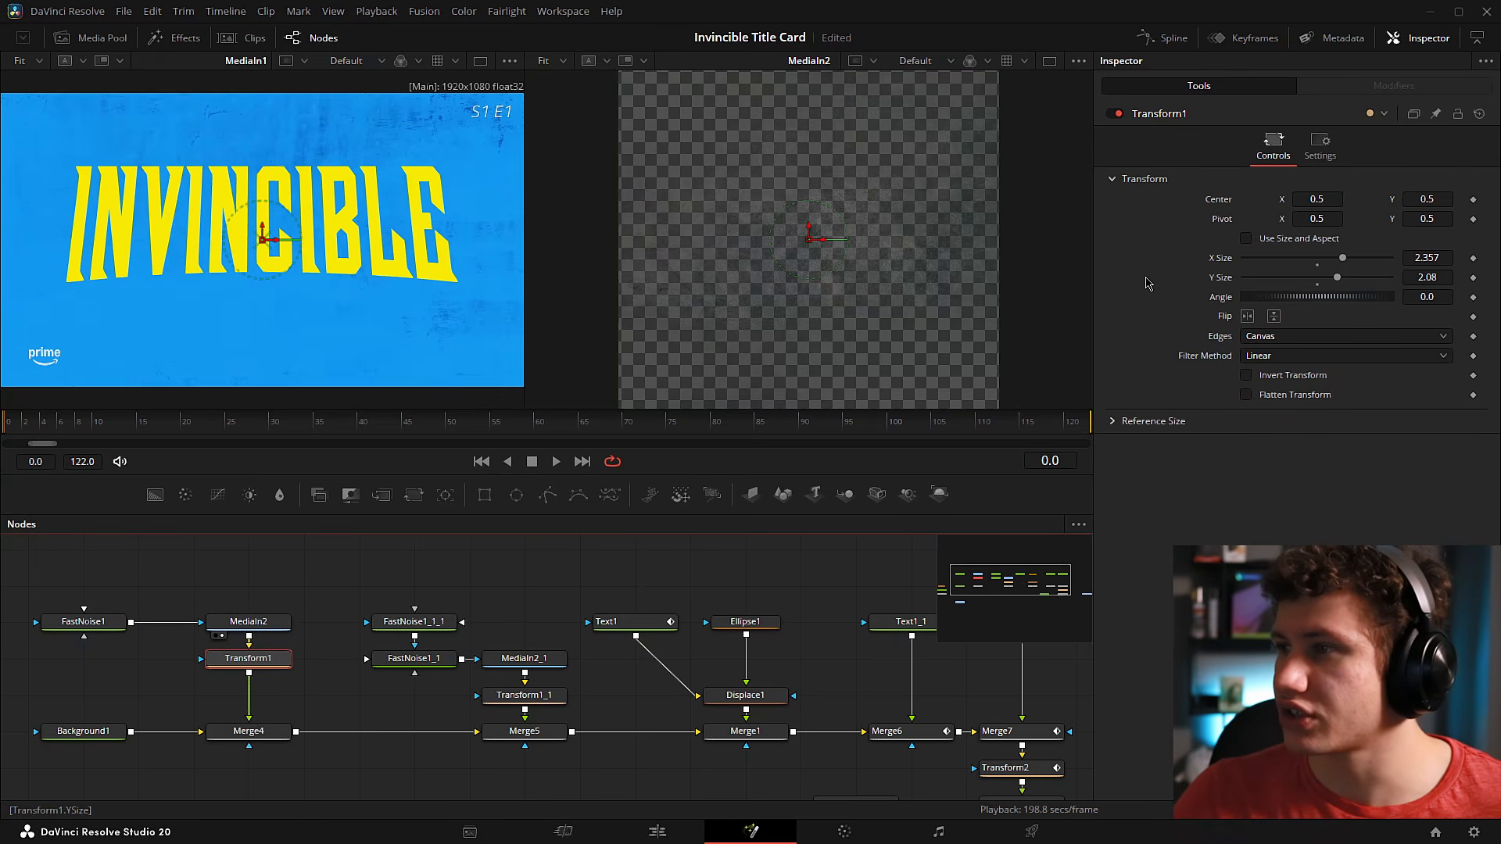
drag(249, 731, 806, 227)
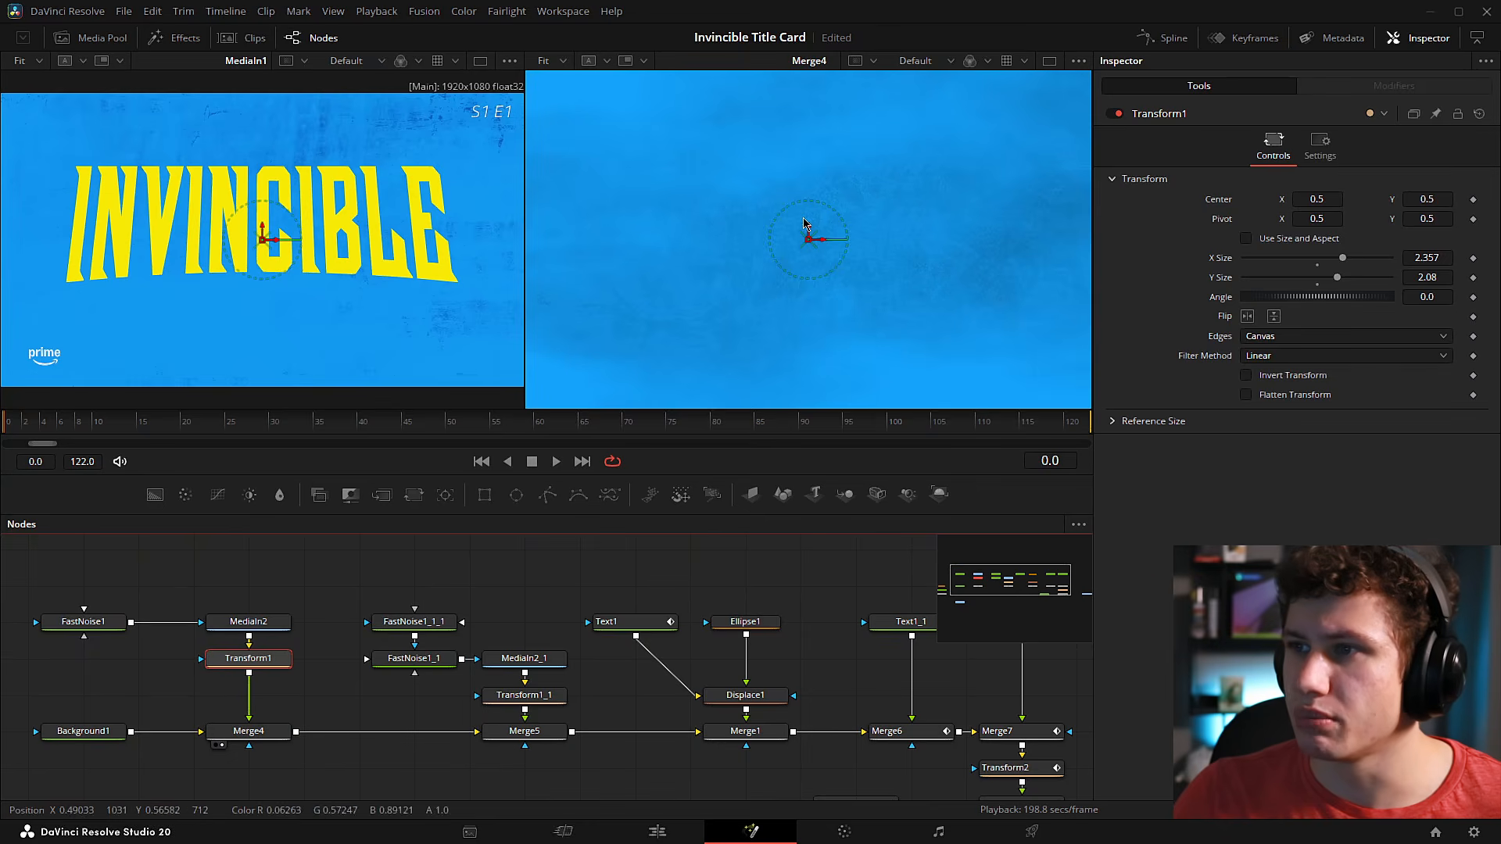
click(640, 572)
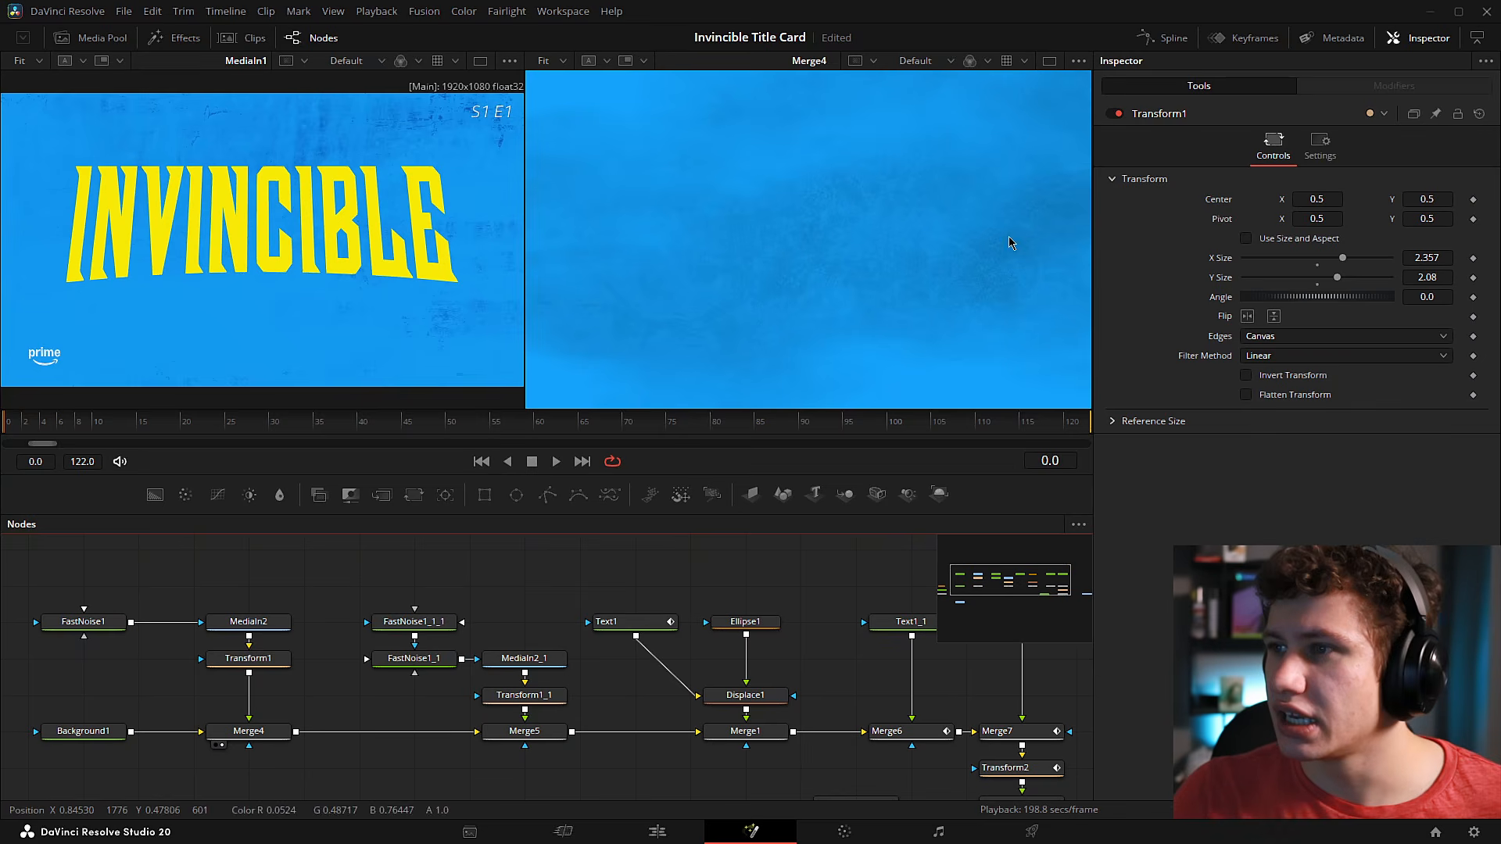
Examine Merge4's background texture up close and in full against the reference, and display FastNoise1's noise settings.
scroll(644, 335, up, 3)
drag(644, 335, 768, 272)
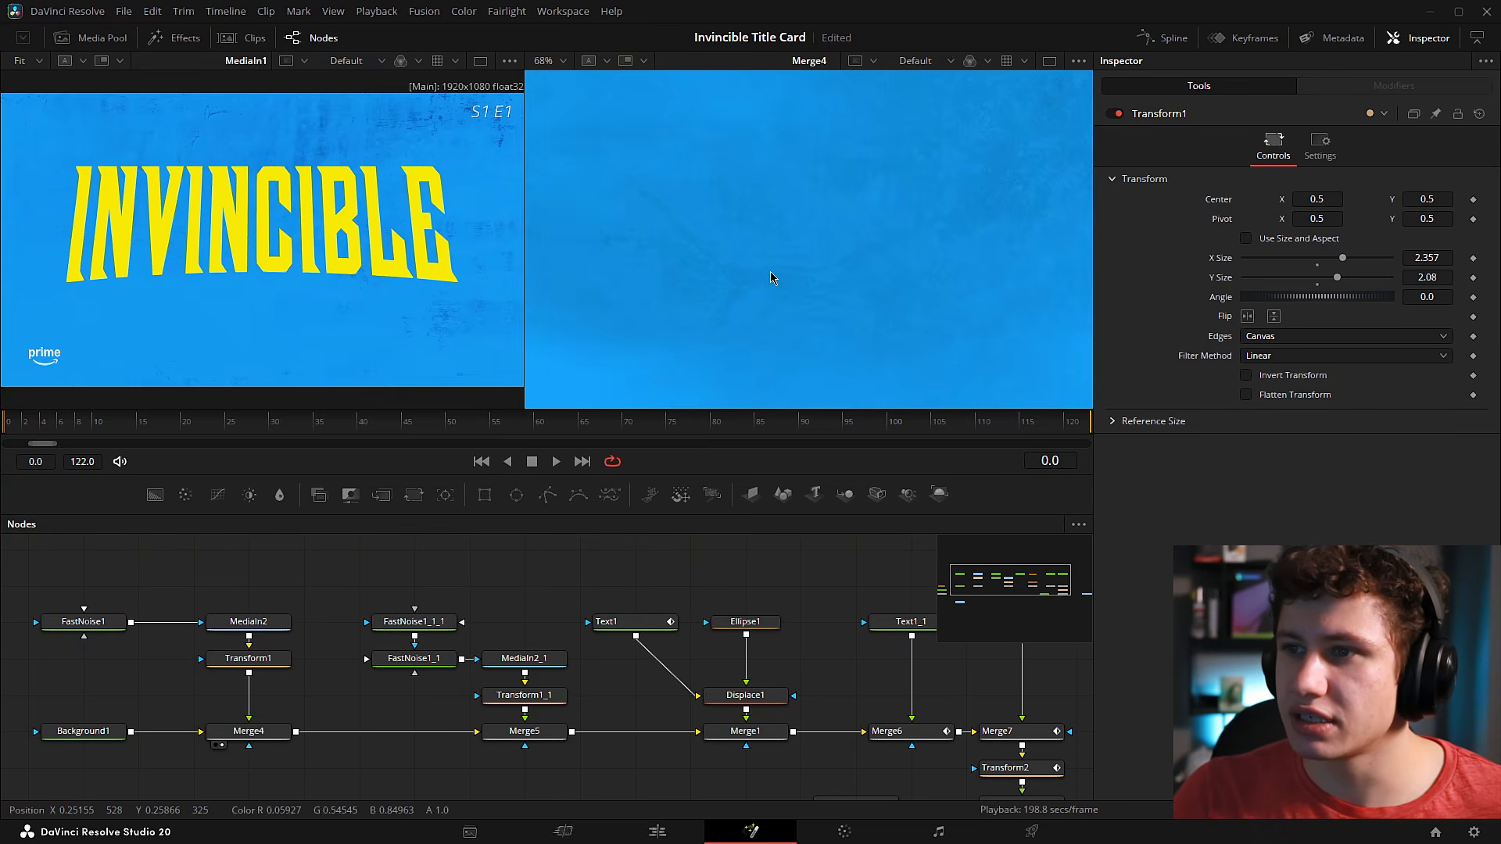
scroll(865, 233, up, 2)
scroll(864, 233, down, 4)
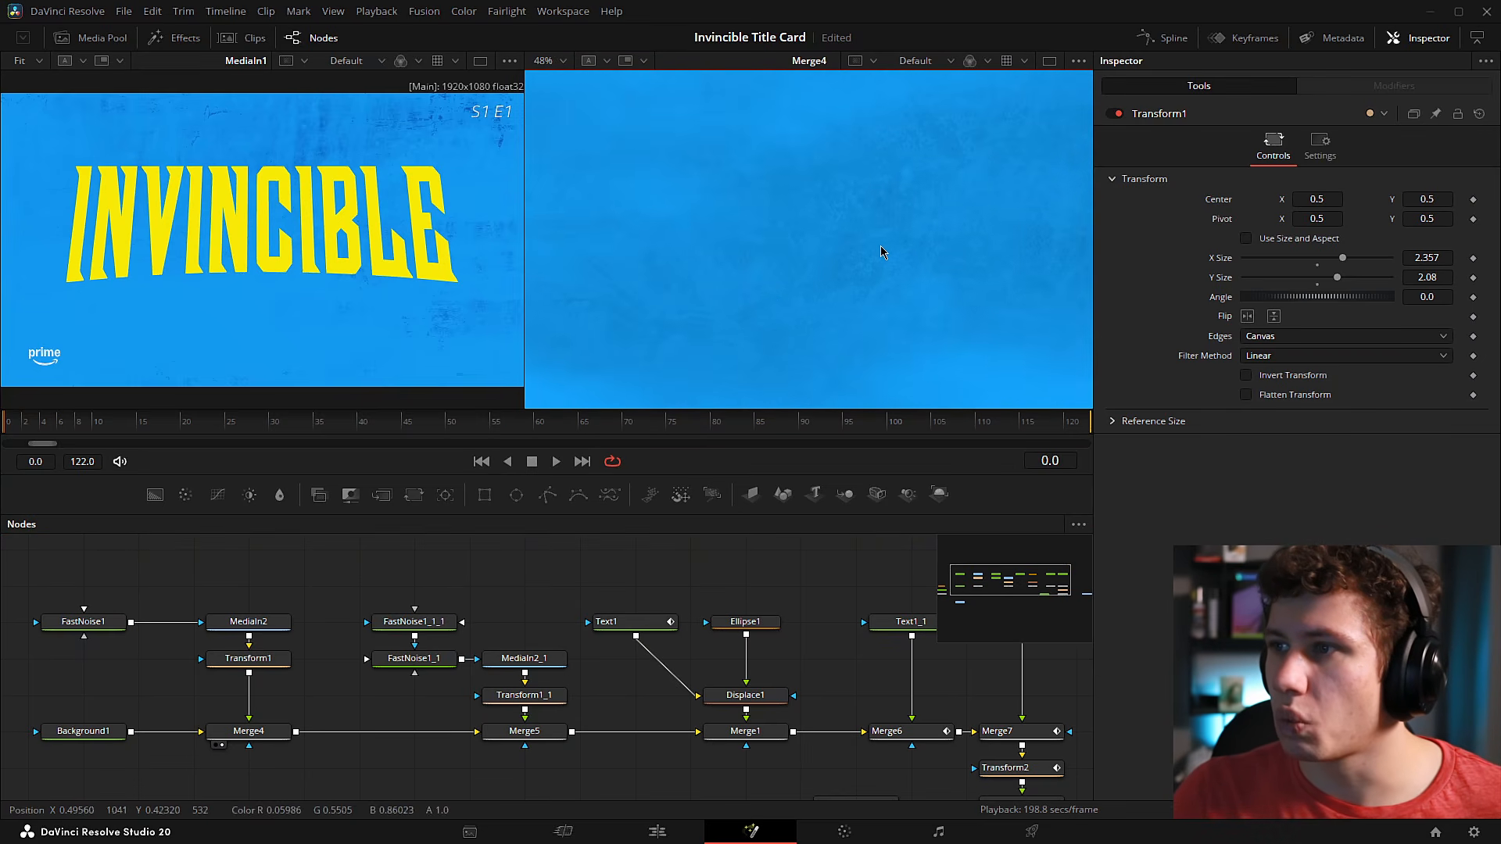
scroll(754, 280, down, 4)
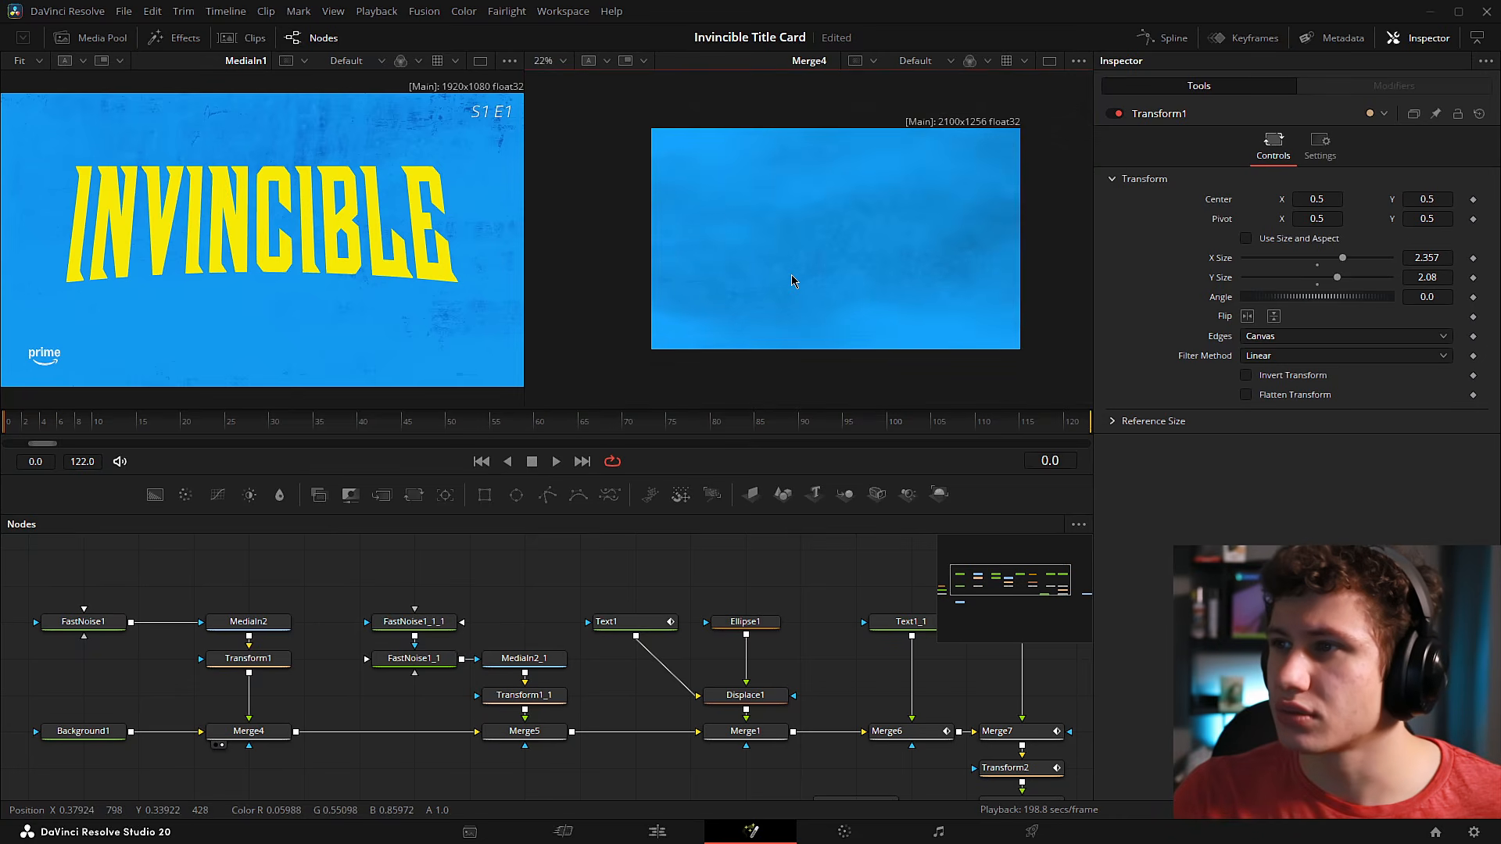
scroll(993, 122, up, 4)
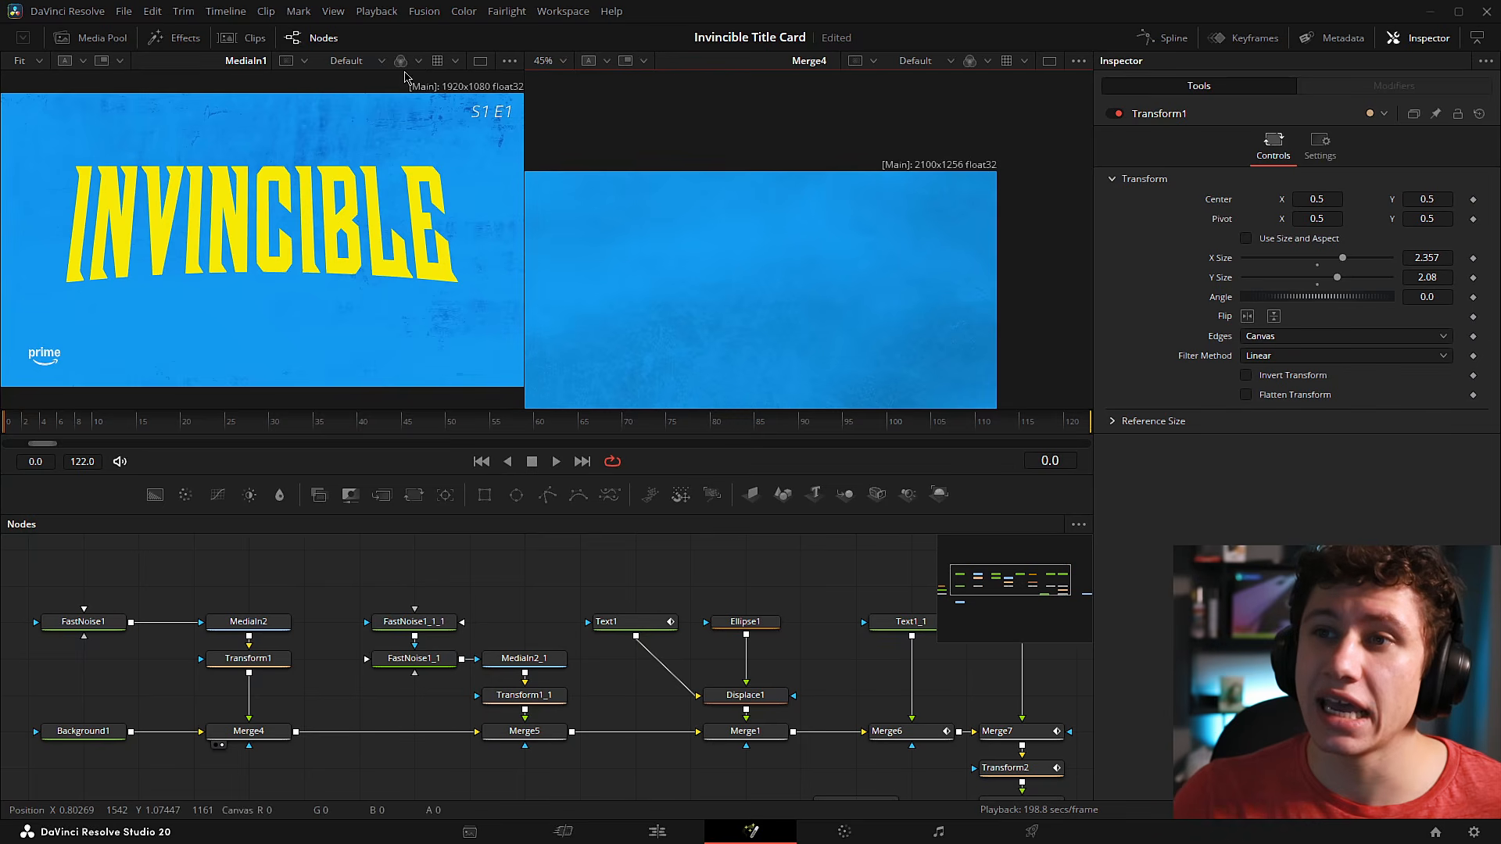
key(ctrl+f)
scroll(941, 224, down, 2)
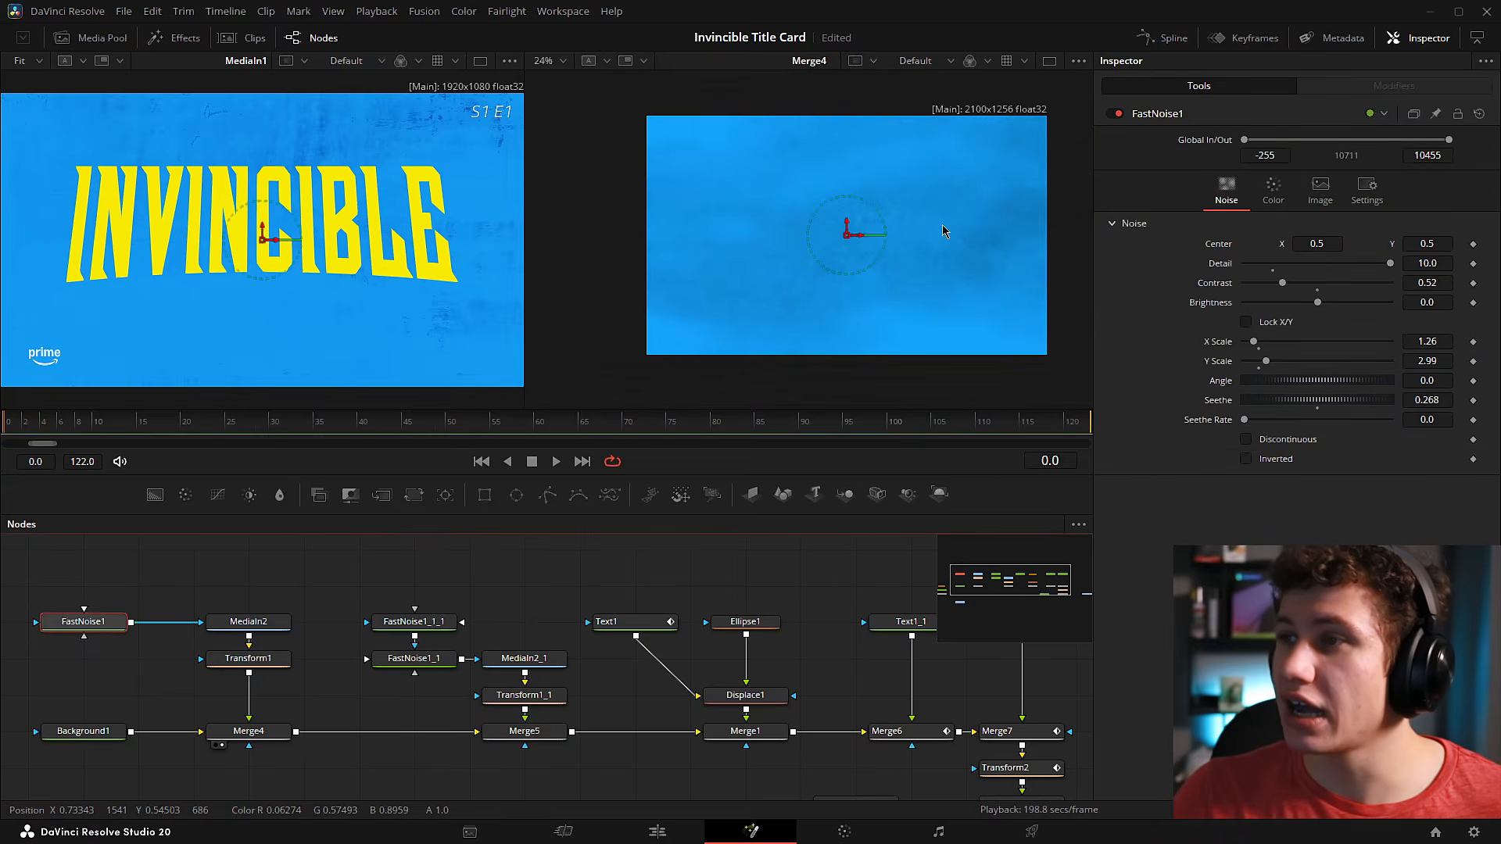
drag(969, 169, 959, 181)
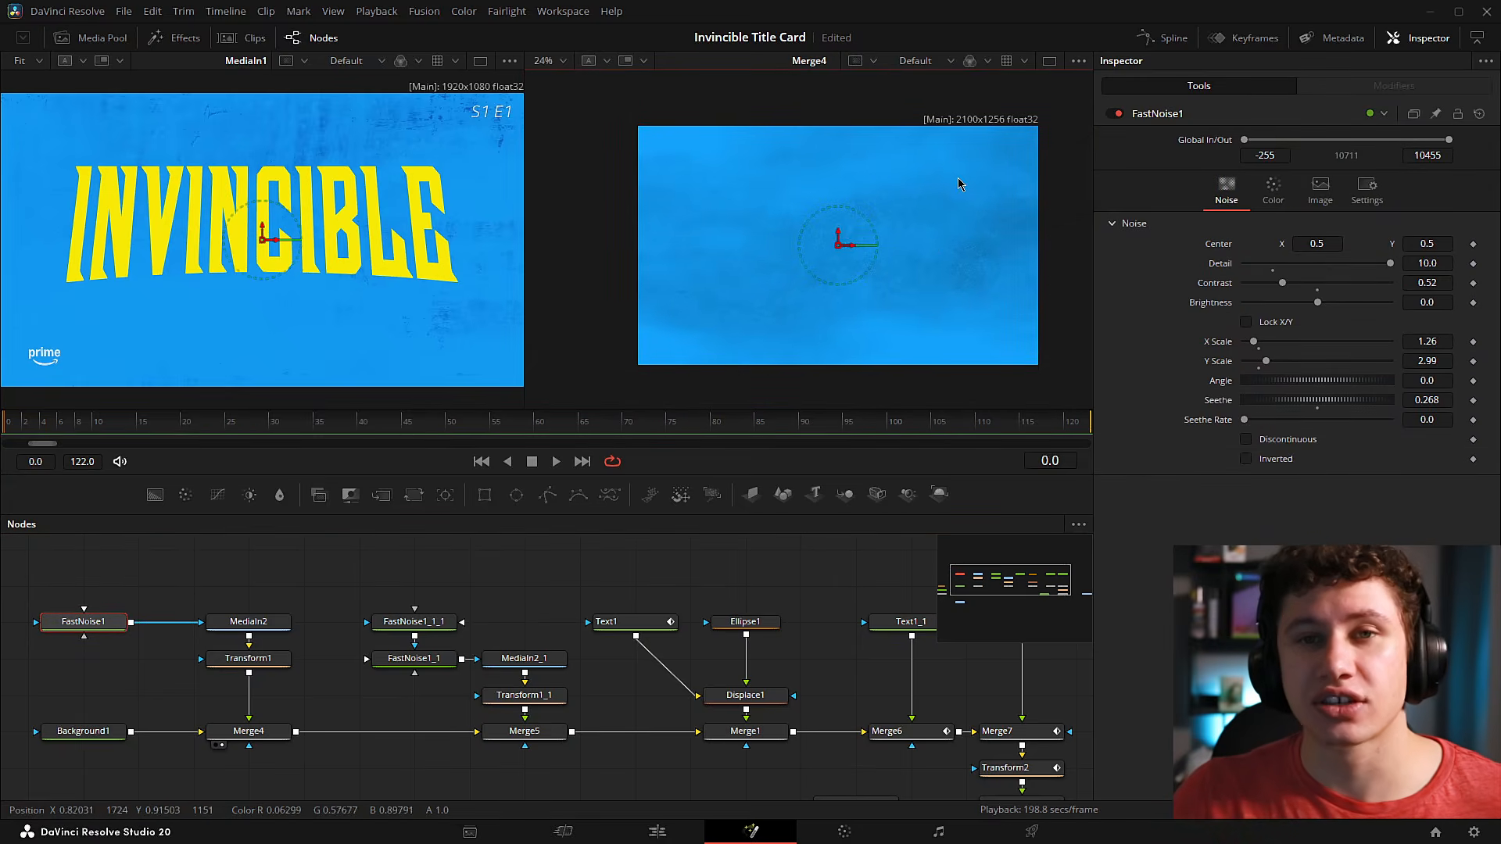
Move FastNoise1_1 and FastNoise1_1_1 away from MediaIn2_1, disconnect FastNoise1_1 from it, and view MediaIn2_1's unmasked grunge texture.
key(ctrl+f)
drag(12, 426, 429, 404)
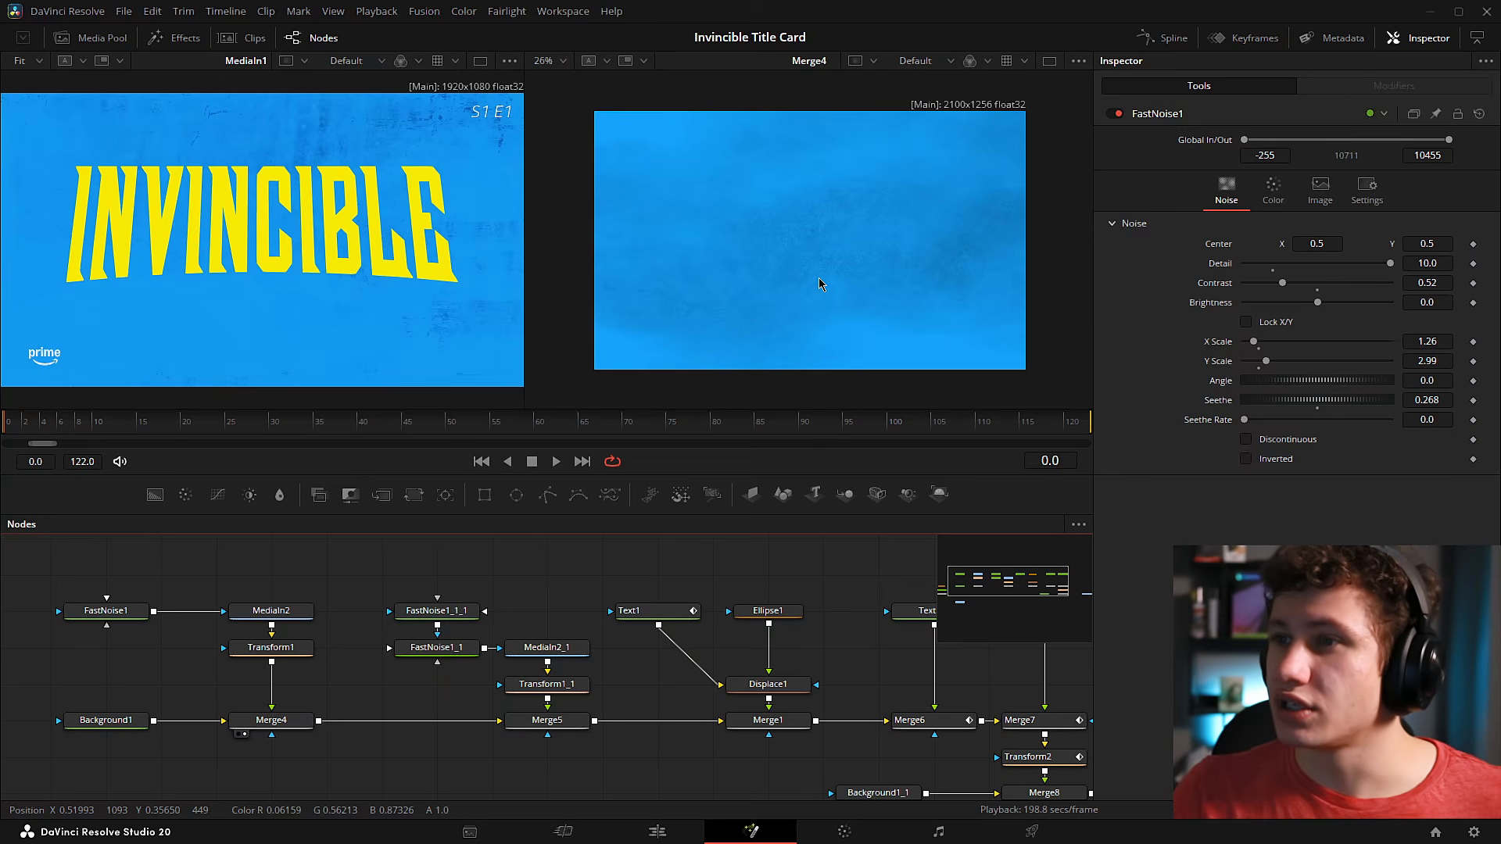
scroll(785, 283, up, 1)
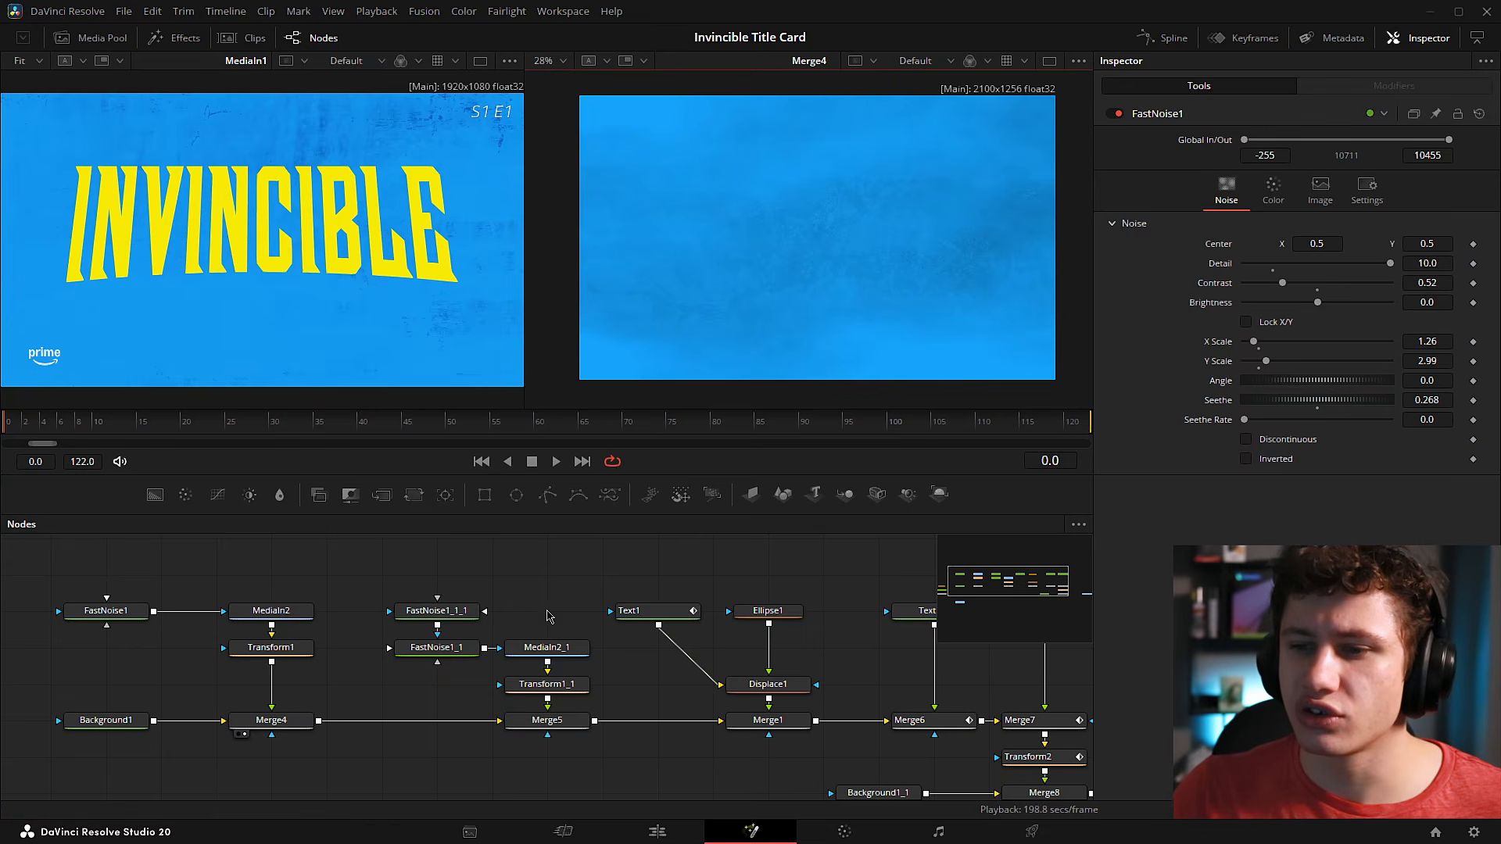
drag(495, 668, 391, 649)
click(600, 574)
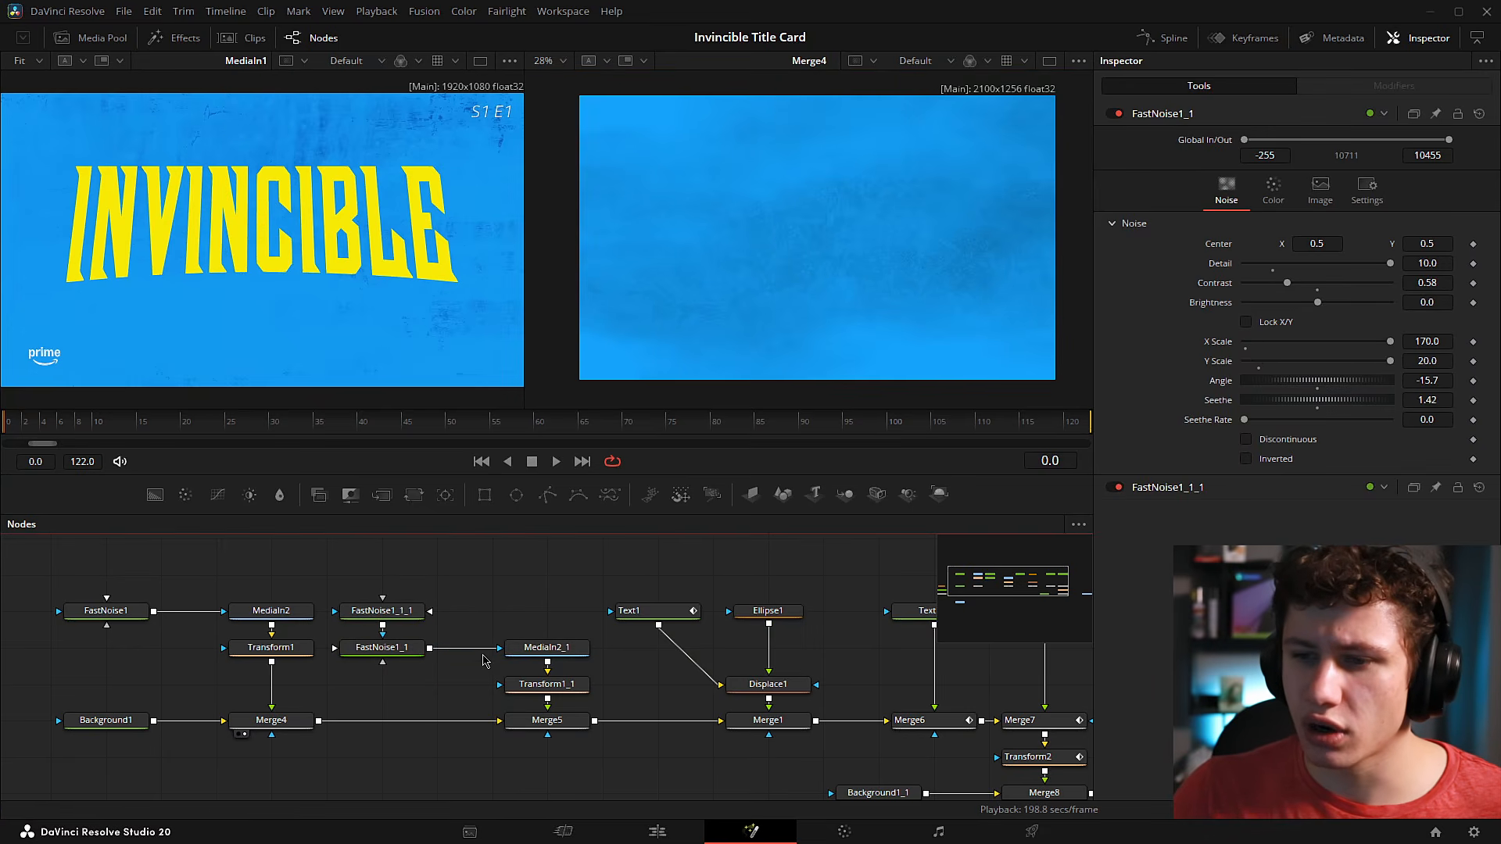
click(481, 650)
drag(547, 650, 815, 203)
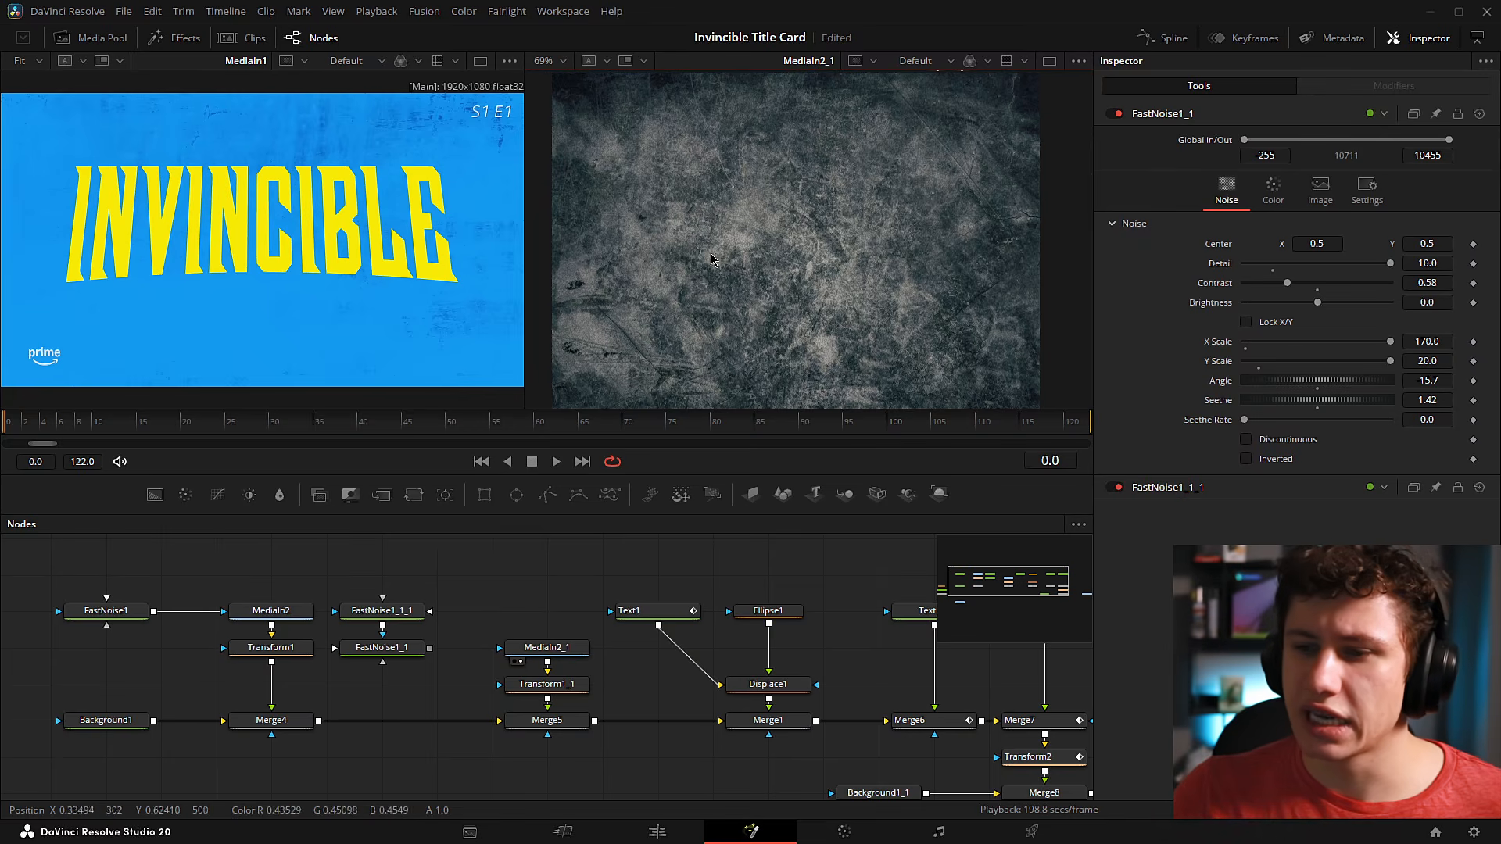
click(541, 647)
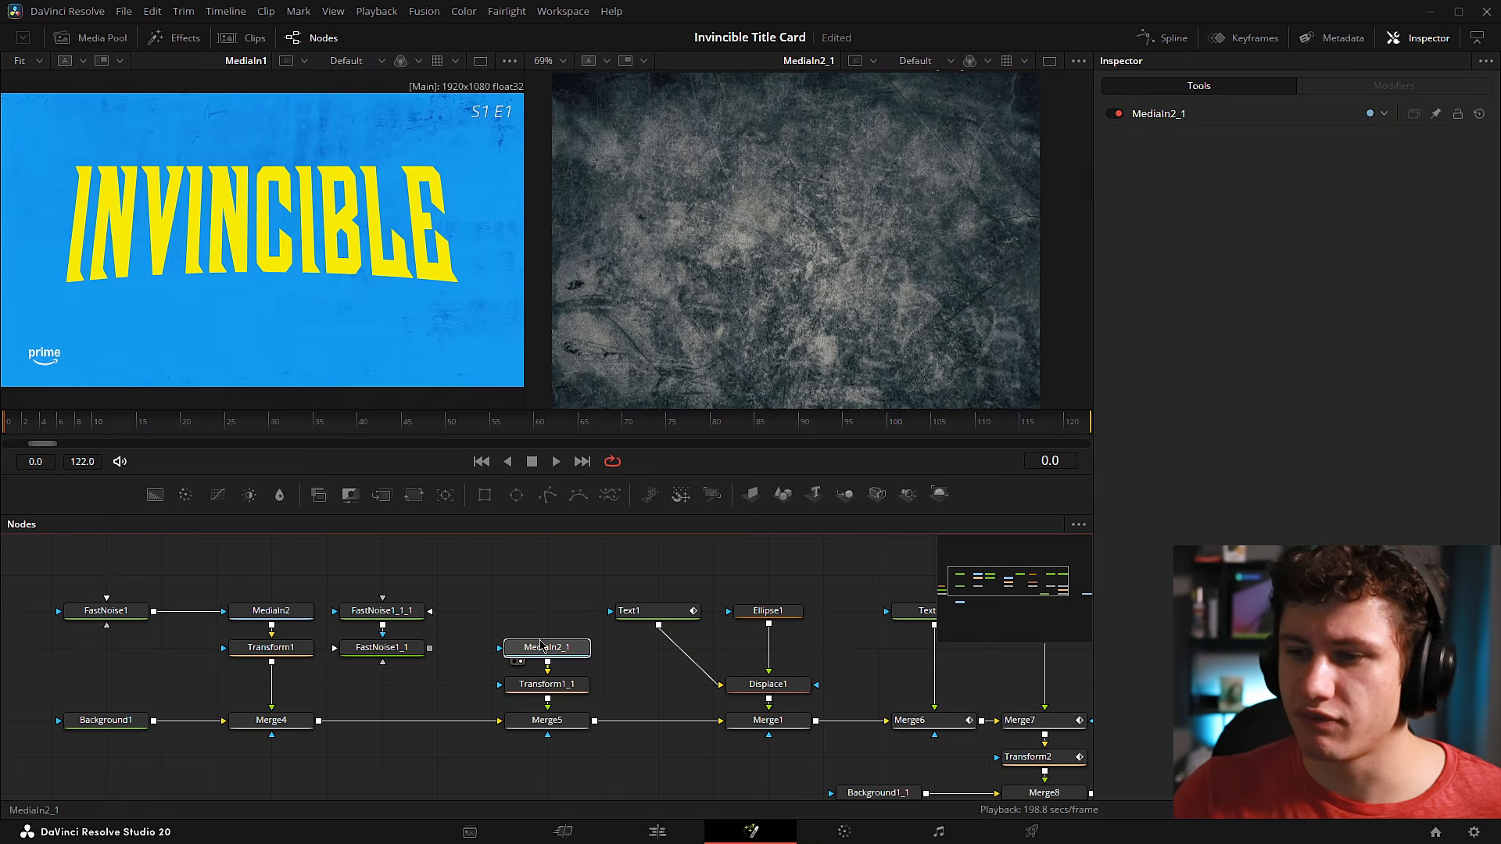
Detach FastNoise1_1_1 from FastNoise1_1, then view FastNoise1_1's streaked noise and examine its noise, color and image settings.
drag(383, 610, 383, 575)
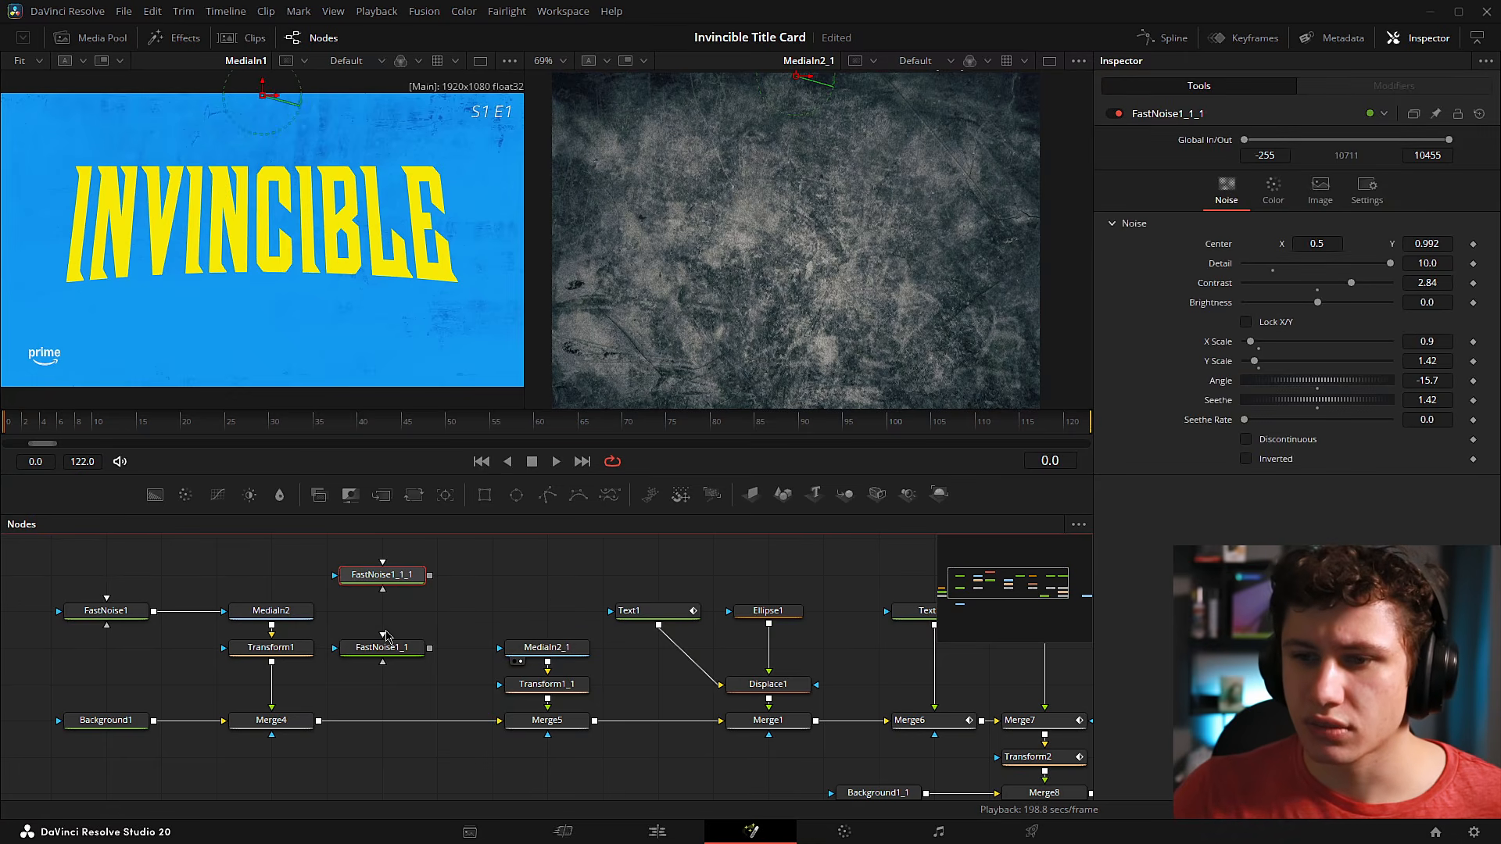
drag(406, 649, 692, 218)
drag(402, 650, 456, 650)
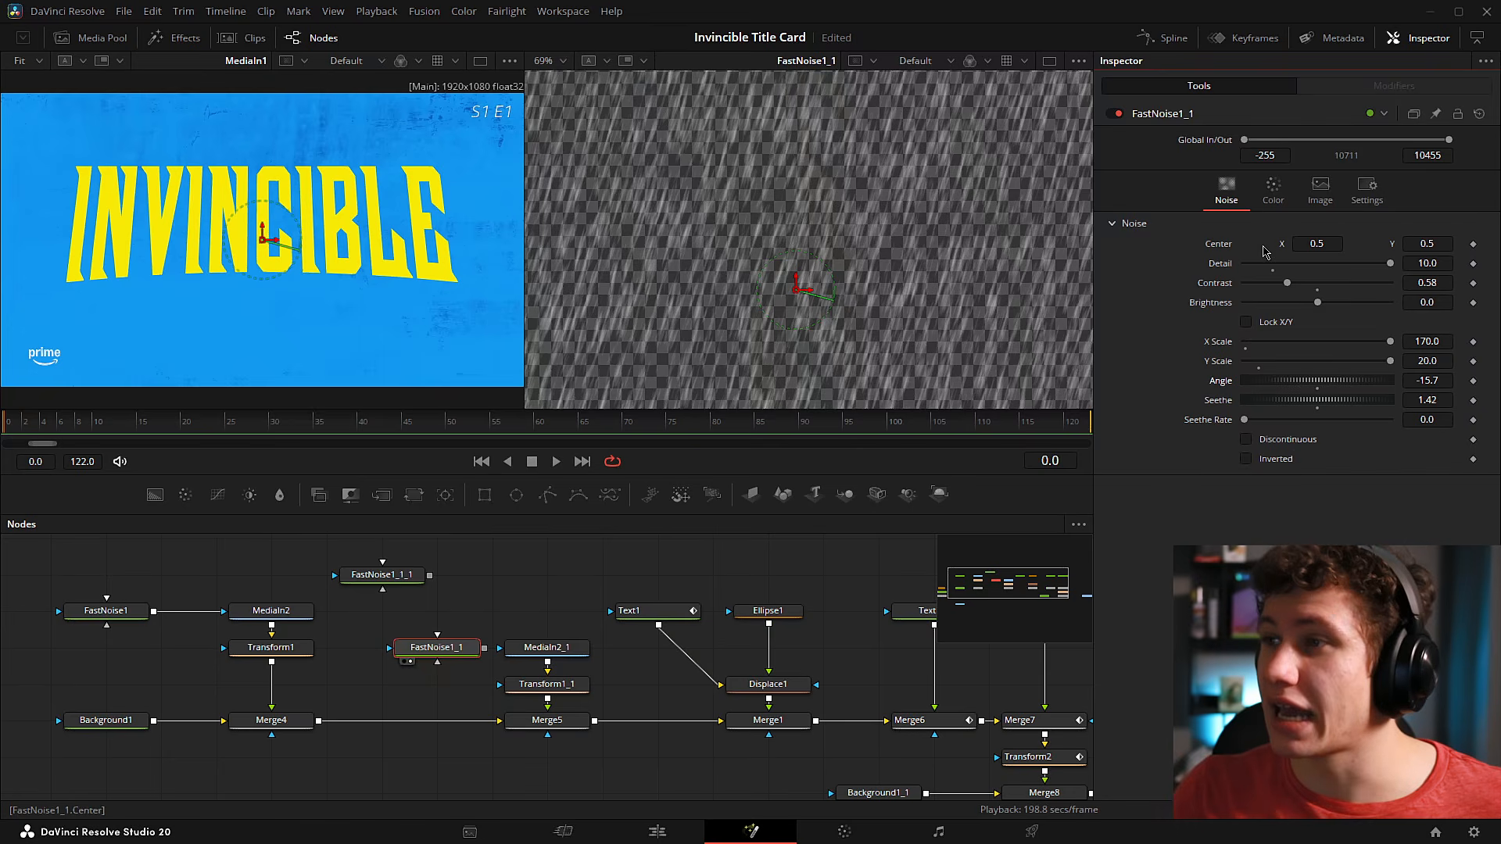
click(1276, 198)
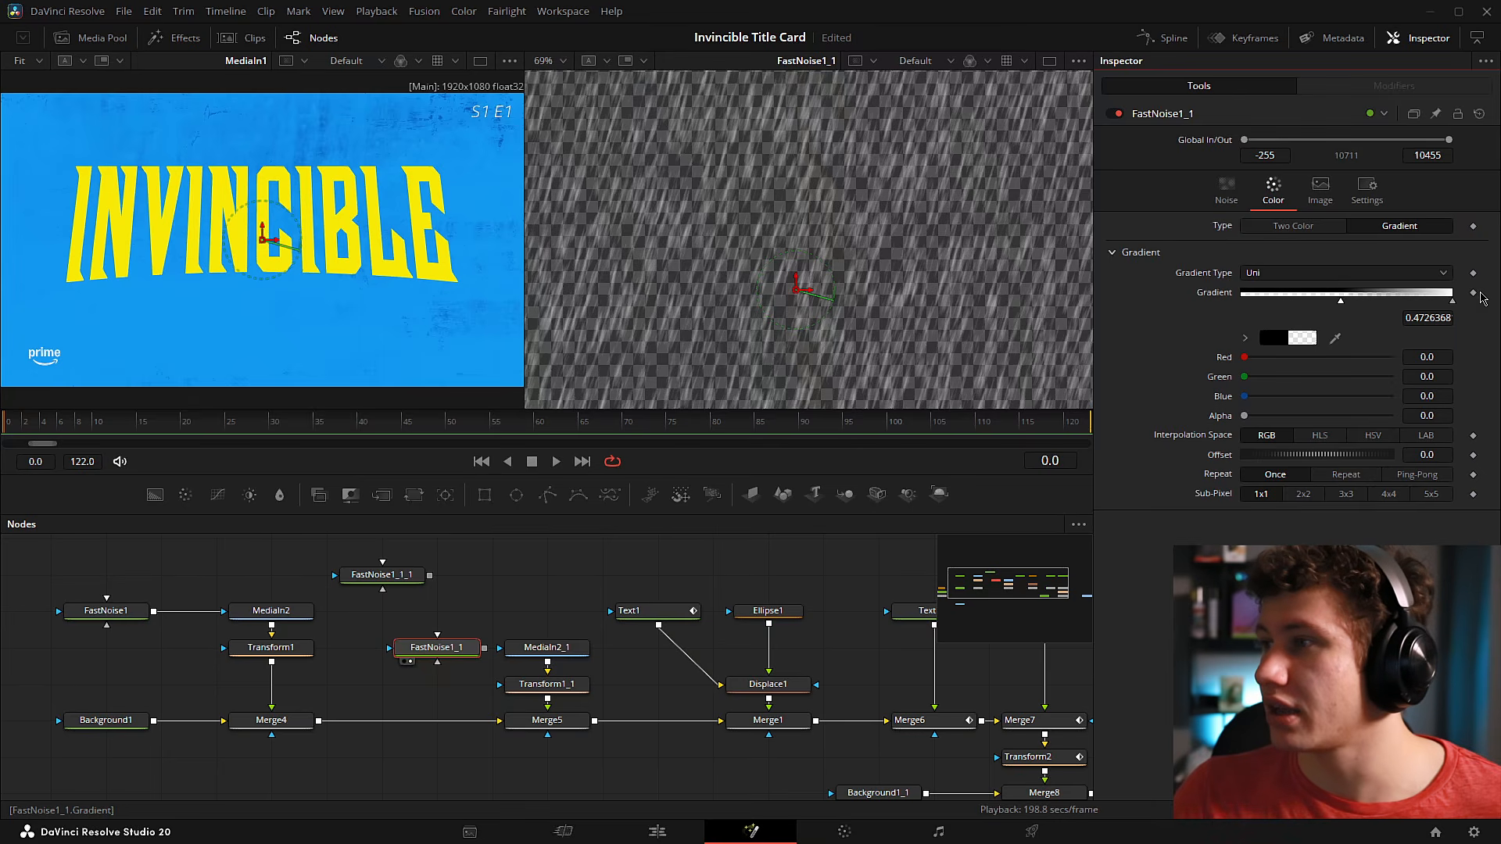
drag(1245, 416, 1498, 408)
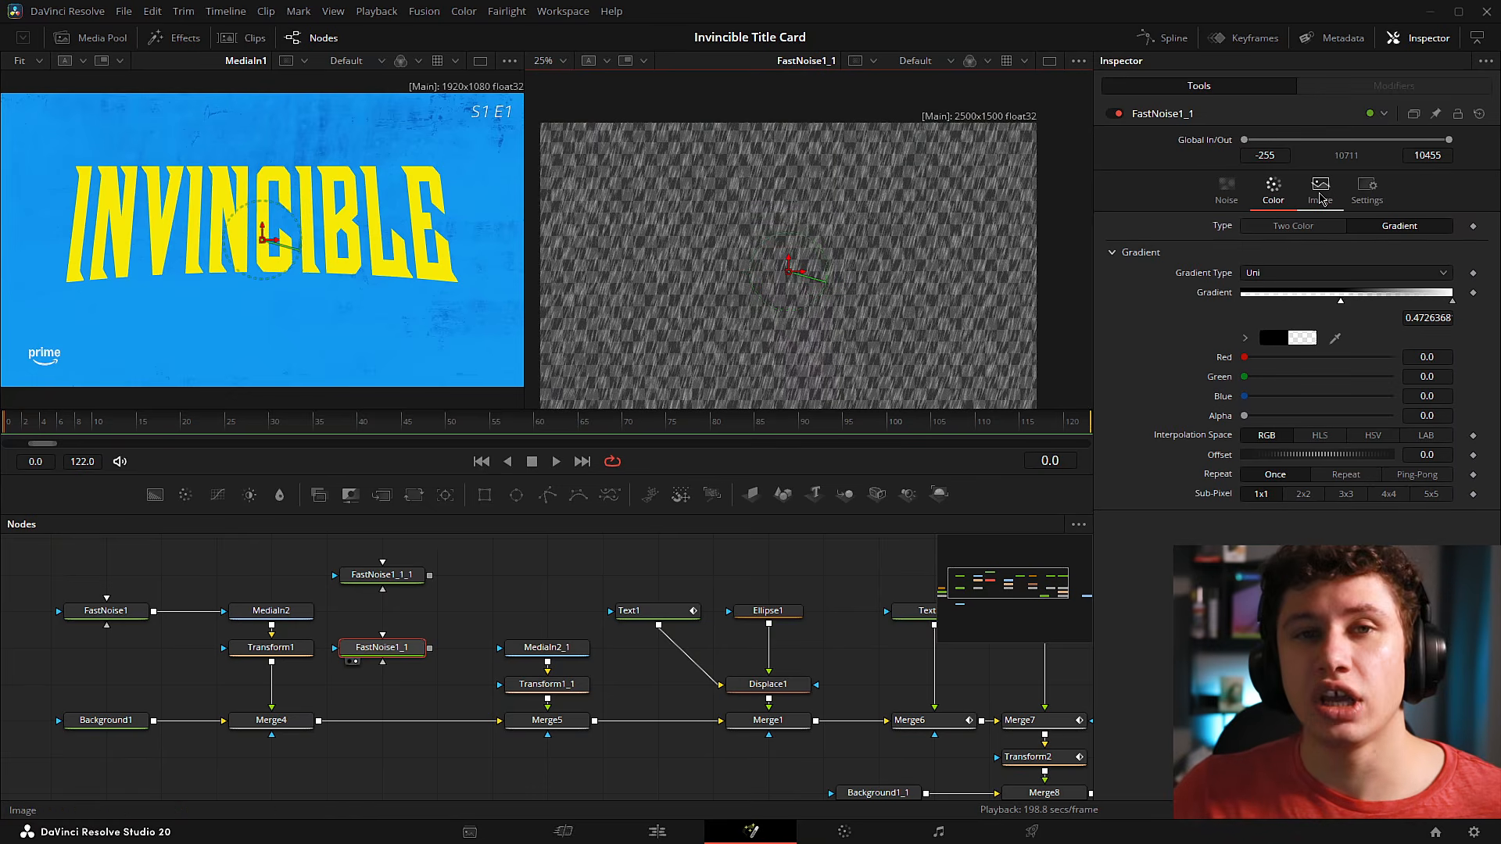
click(1320, 195)
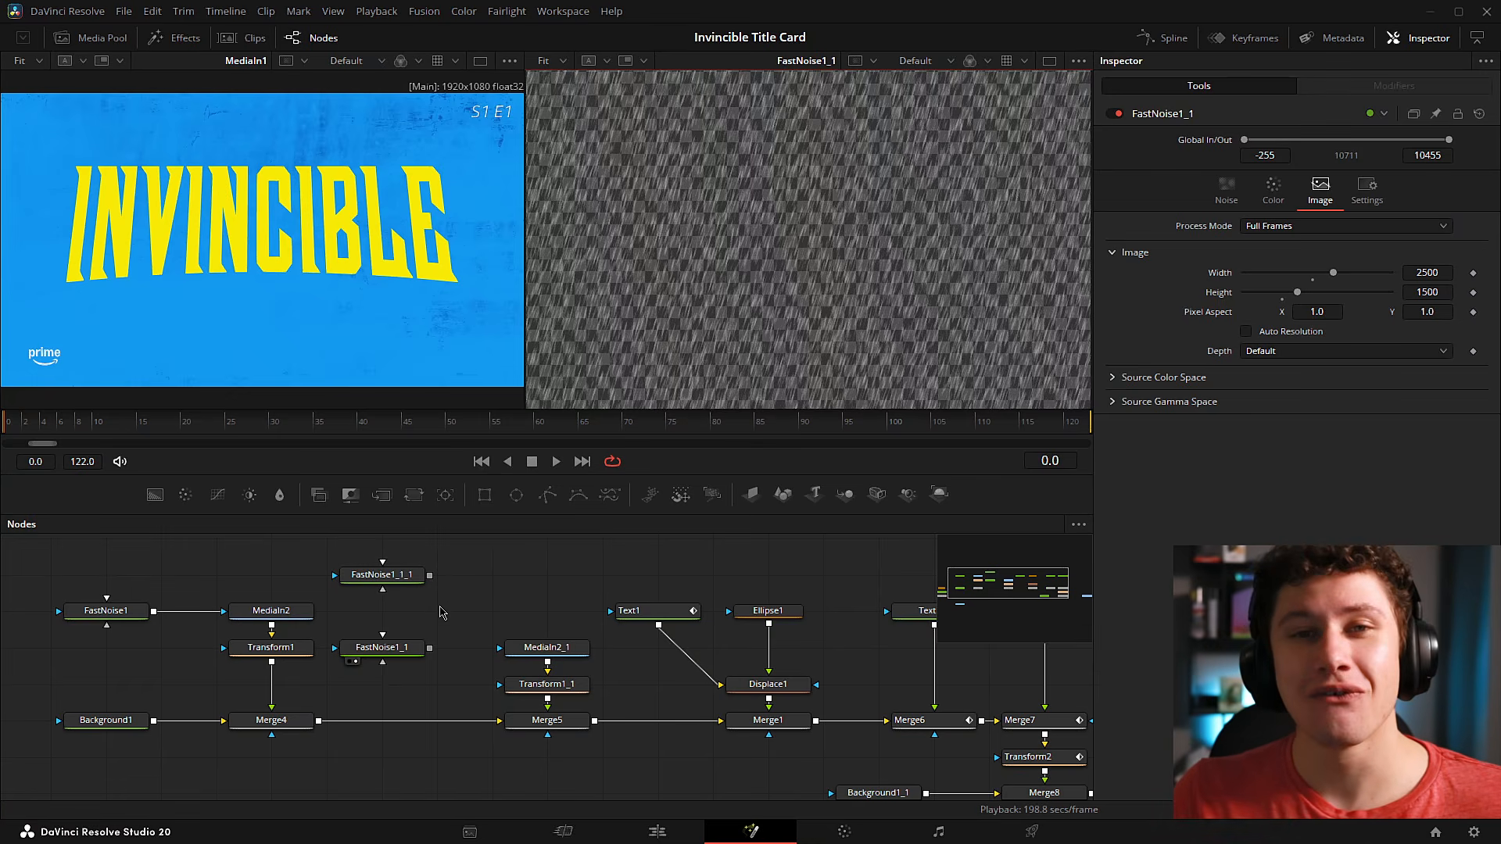
View FastNoise1_1_1 by itself and examine its noise settings and color gradient.
click(382, 574)
key(2)
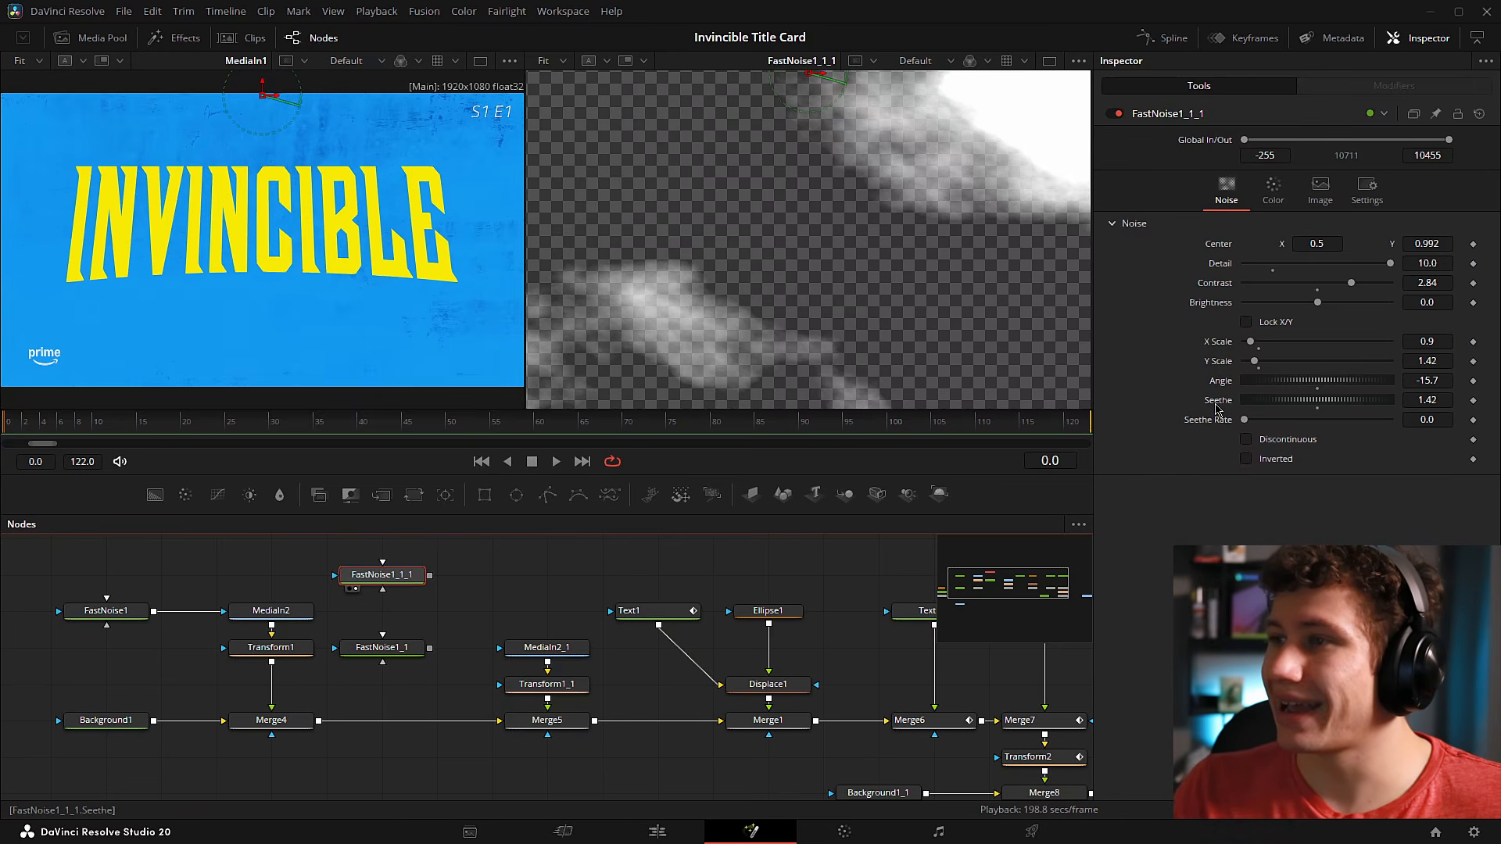
click(1272, 195)
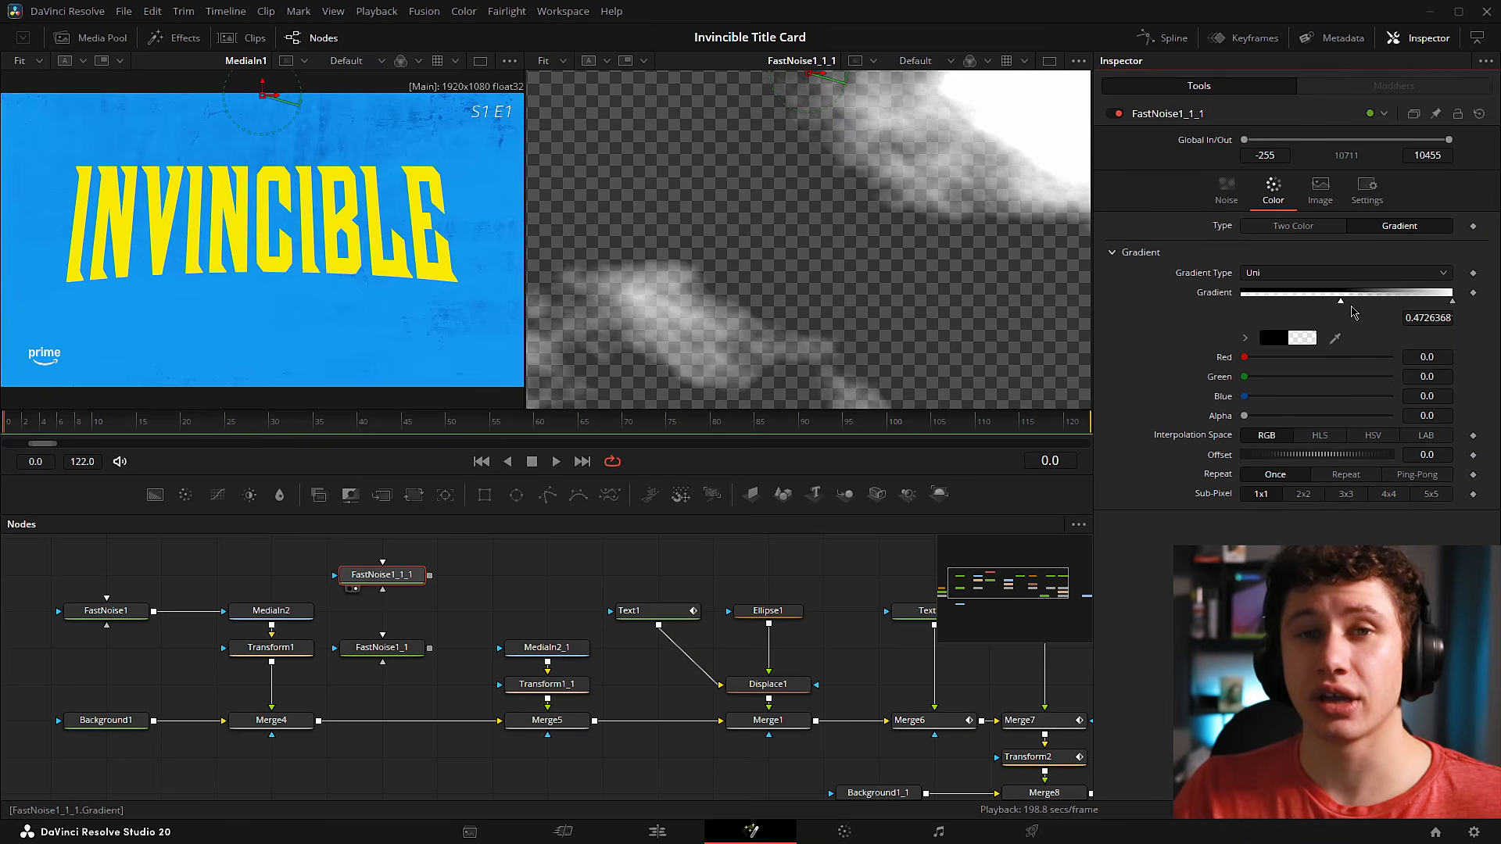
click(1226, 188)
Connect FastNoise1_1_1 to FastNoise1_1 as its mask, connect FastNoise1_1 to MediaIn2_1 as its mask, and move both noise nodes back beside it.
drag(429, 575, 391, 647)
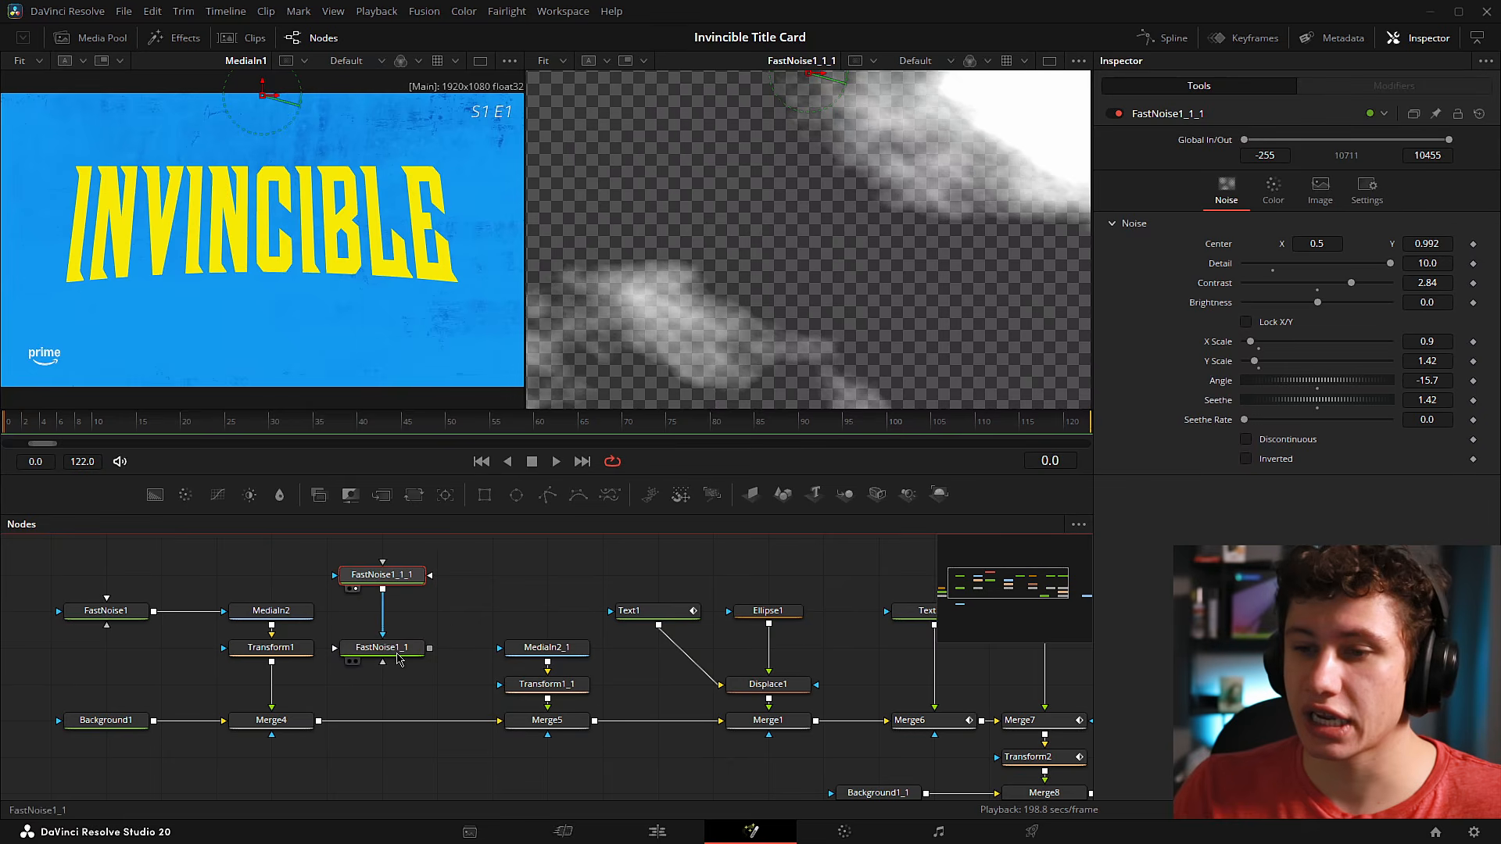
key(2)
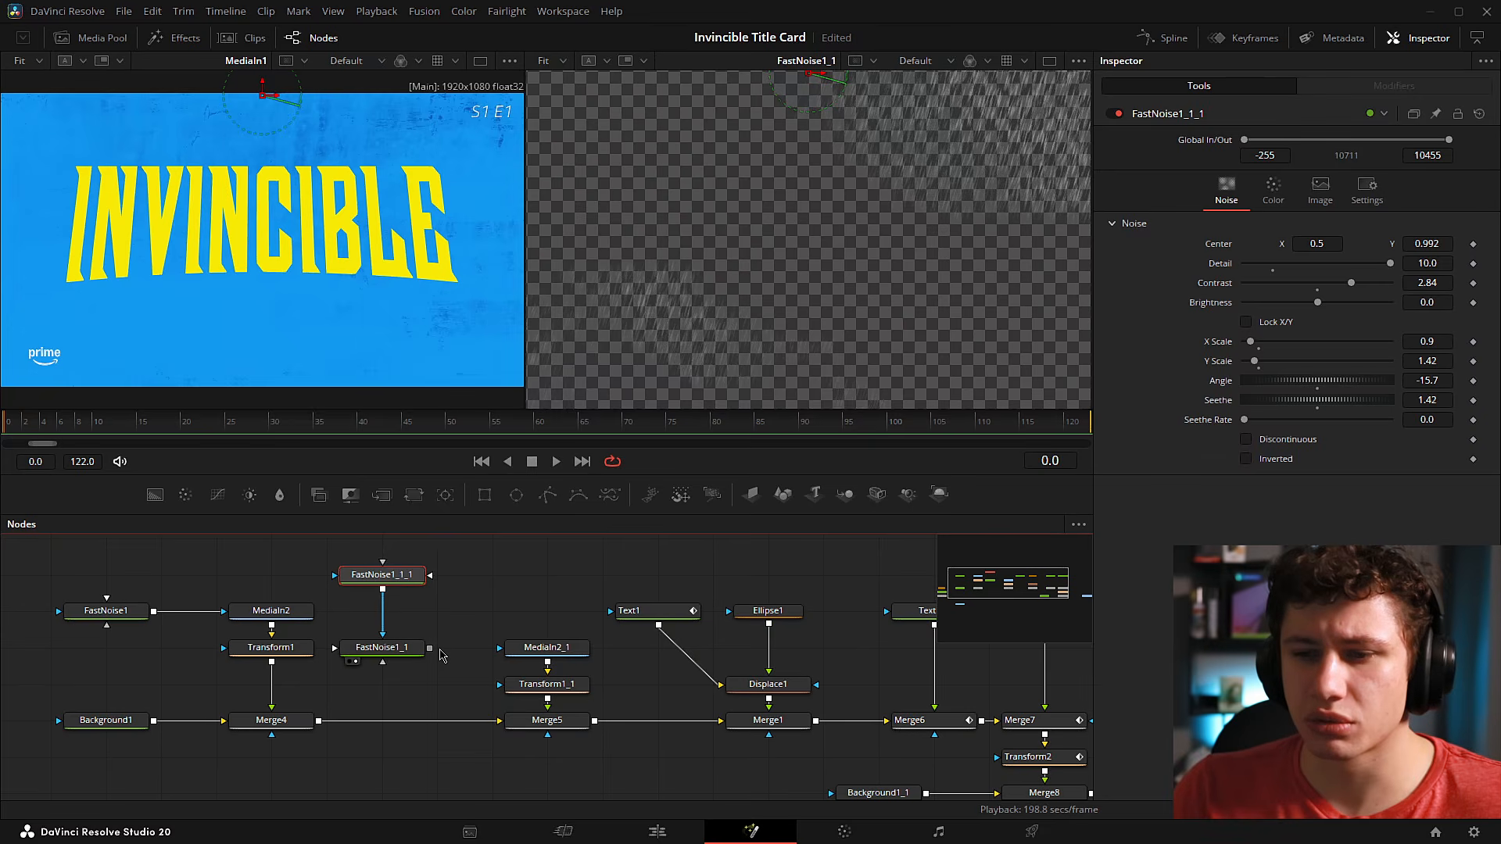
drag(430, 648, 556, 650)
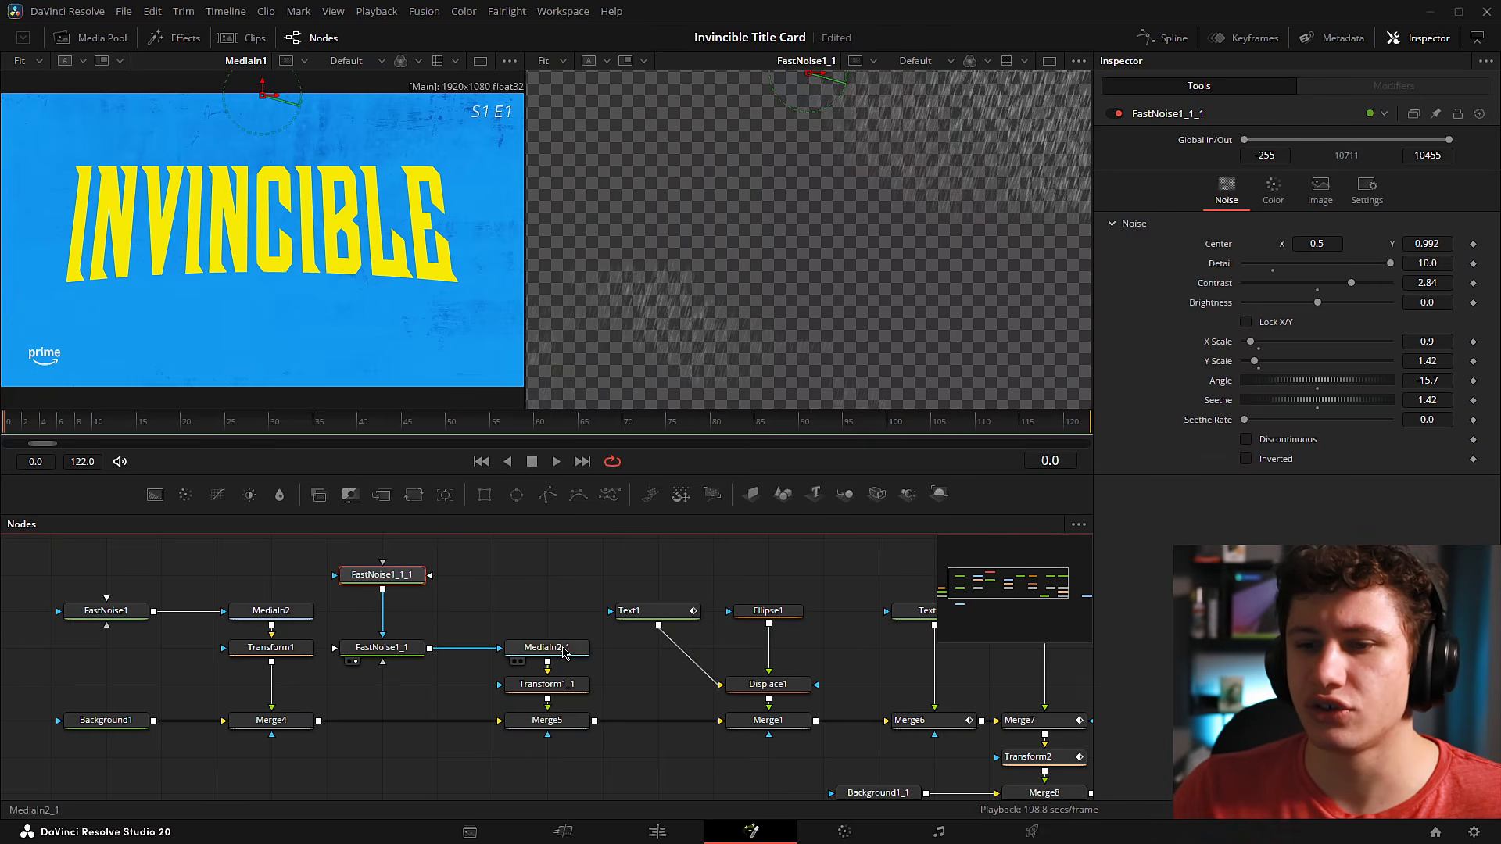
drag(391, 573, 441, 648)
Inspect MediaIn2_1's masked texture up close and save the project.
drag(539, 647, 926, 143)
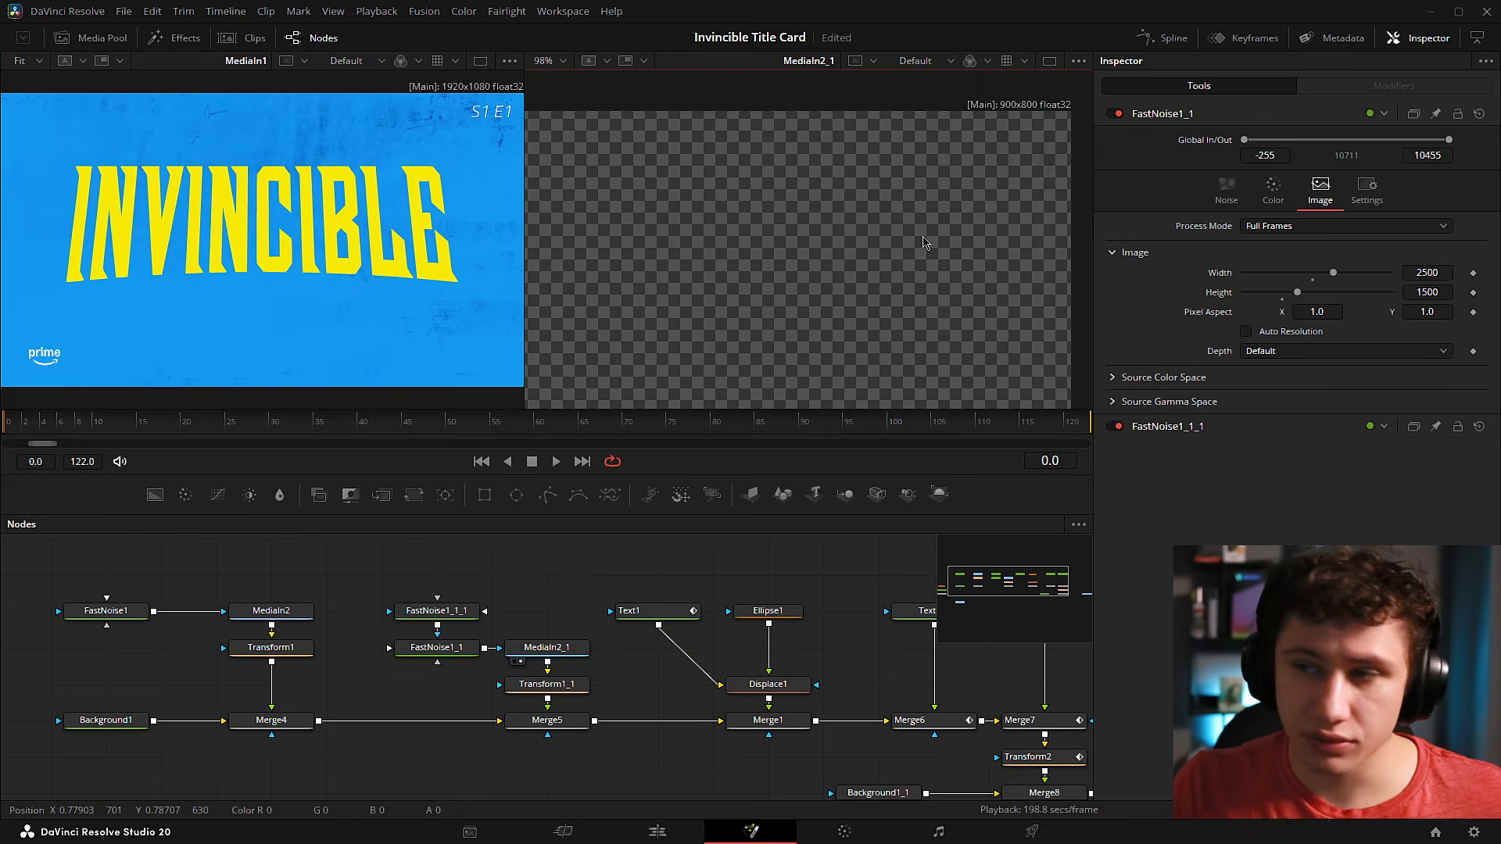
scroll(920, 248, up, 5)
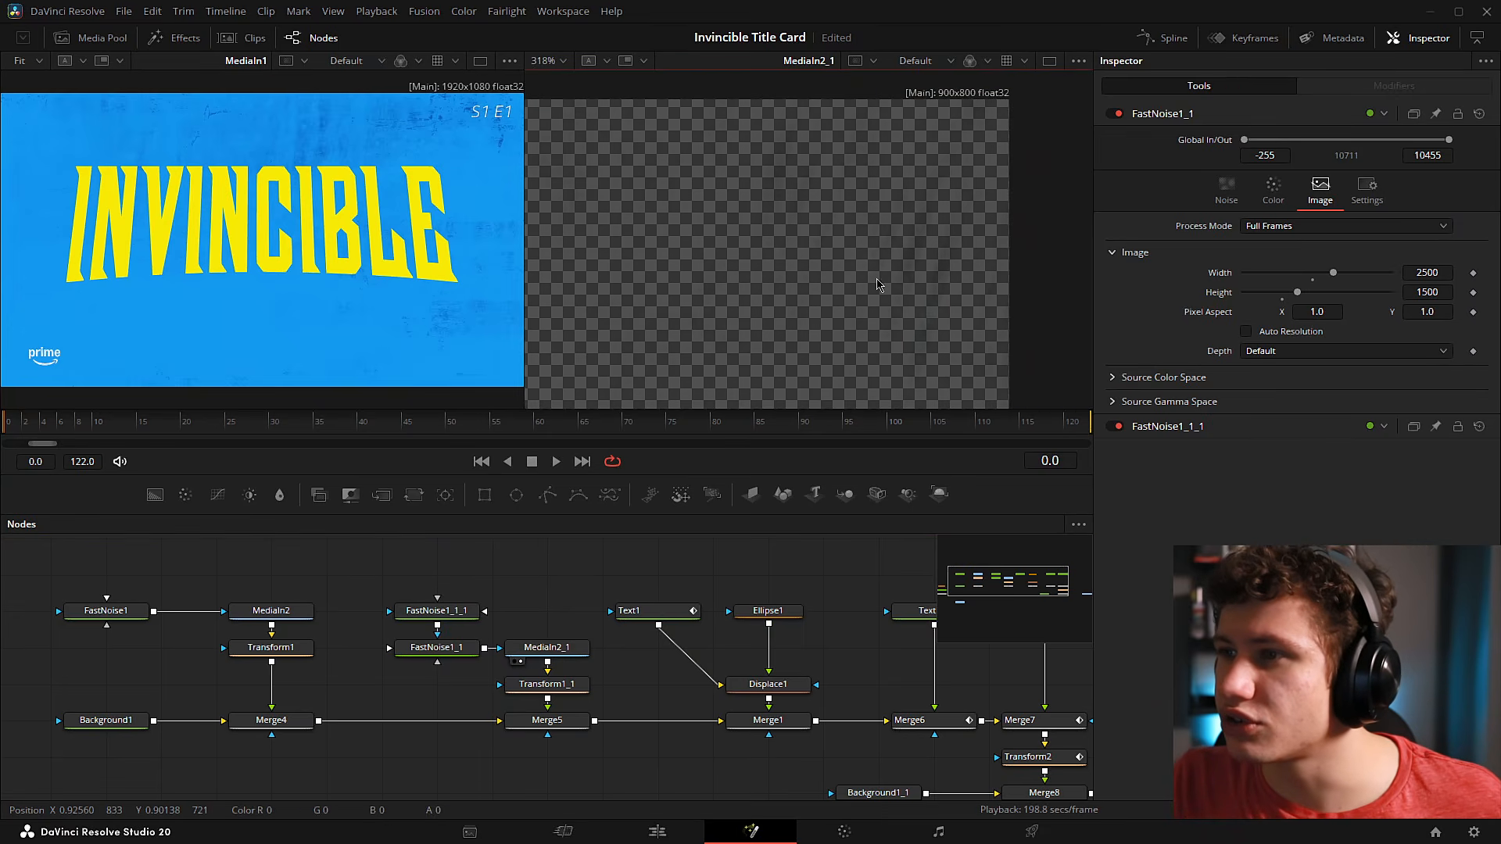
key(ctrl+f)
key(ctrl+s)
View Transform1_1 and Merge5, check their settings, and examine Merge5's streaks in the background up close.
click(547, 684)
key(2)
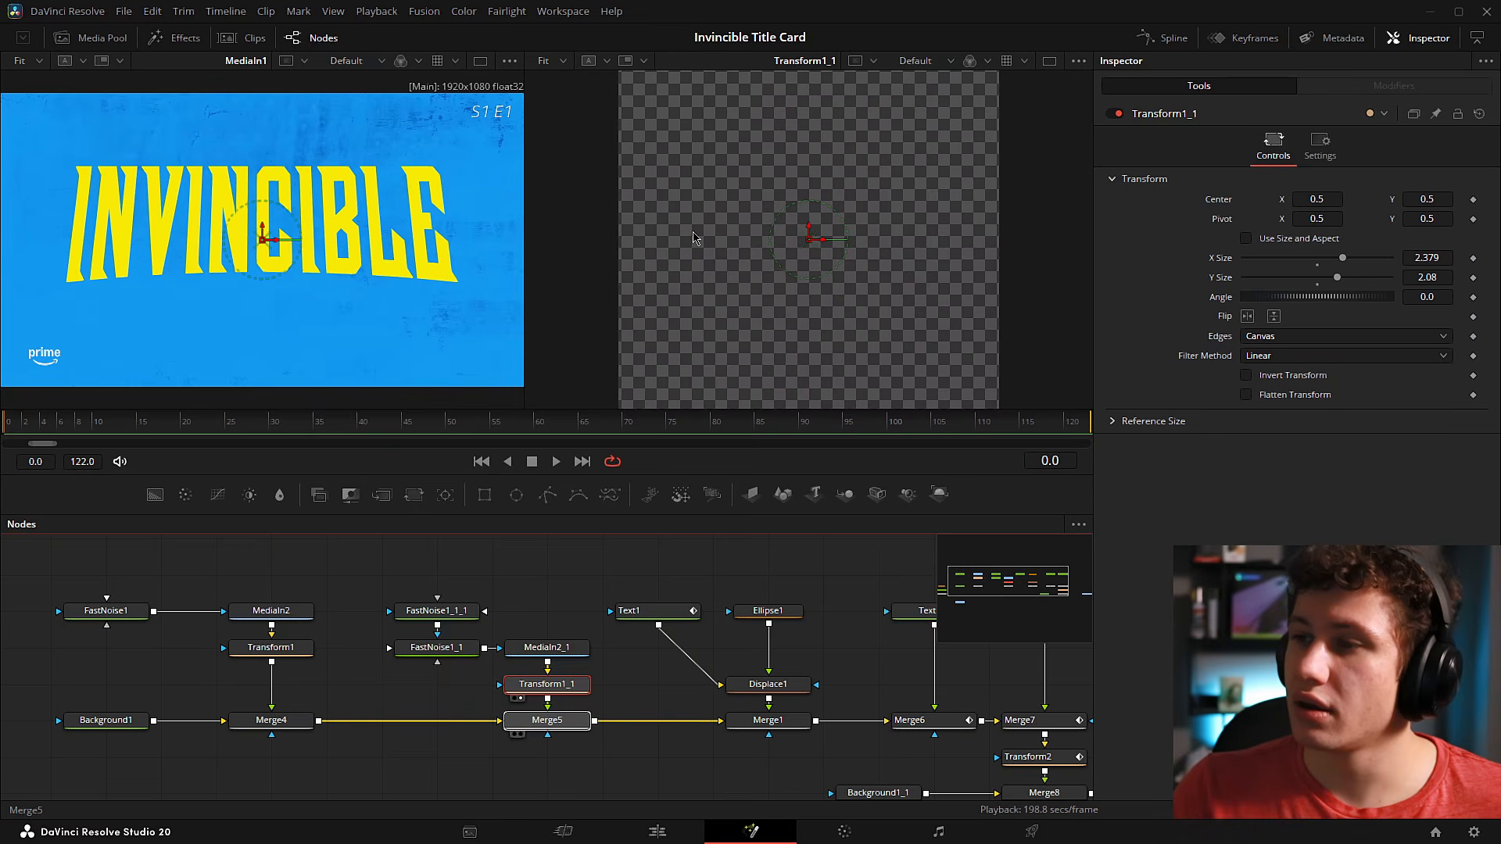
click(568, 723)
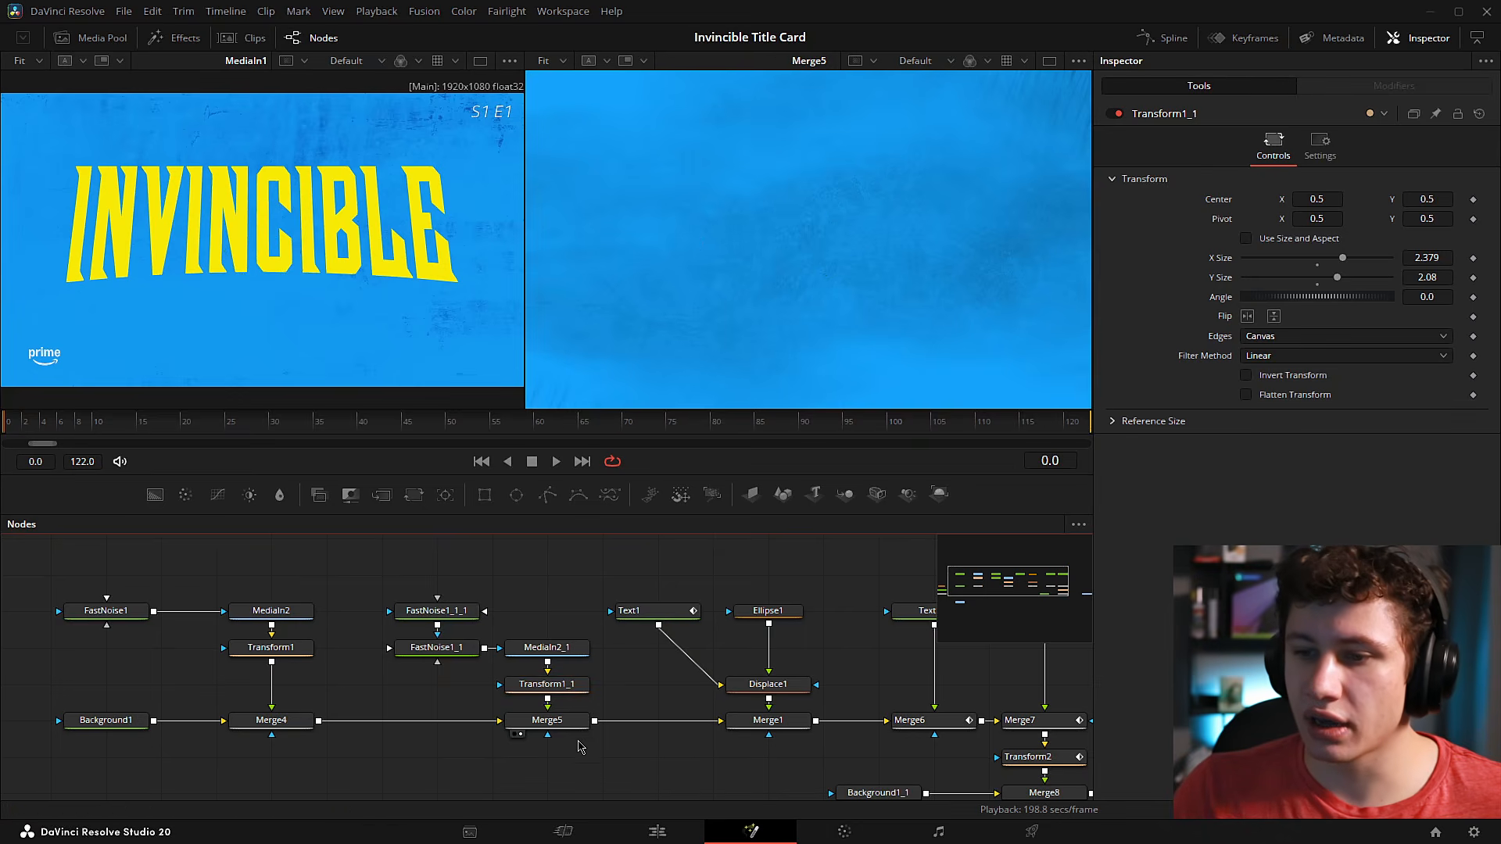
key(2)
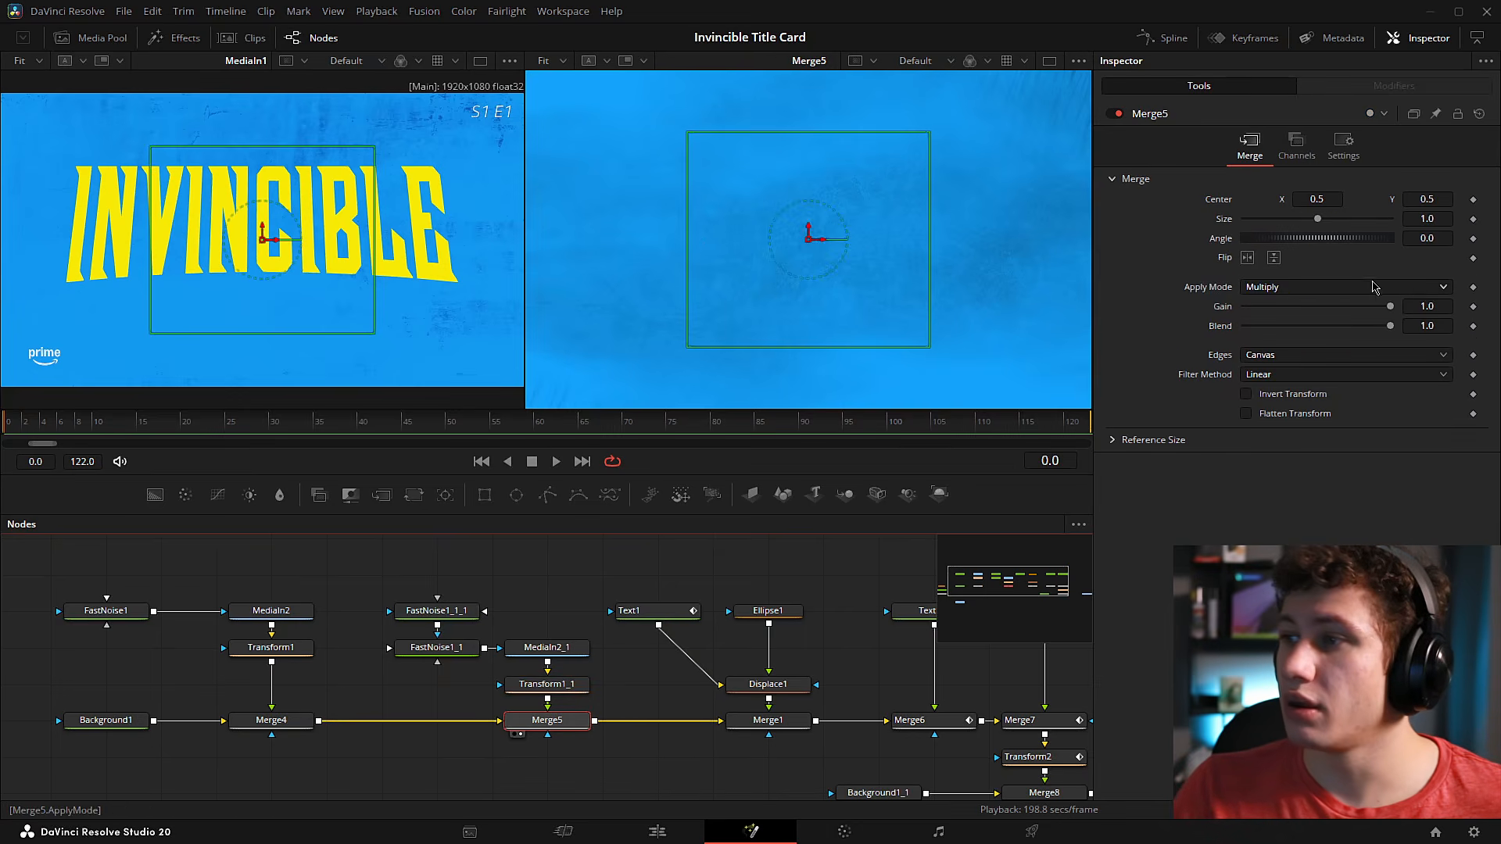
click(831, 577)
drag(930, 206, 875, 266)
scroll(1013, 147, up, 5)
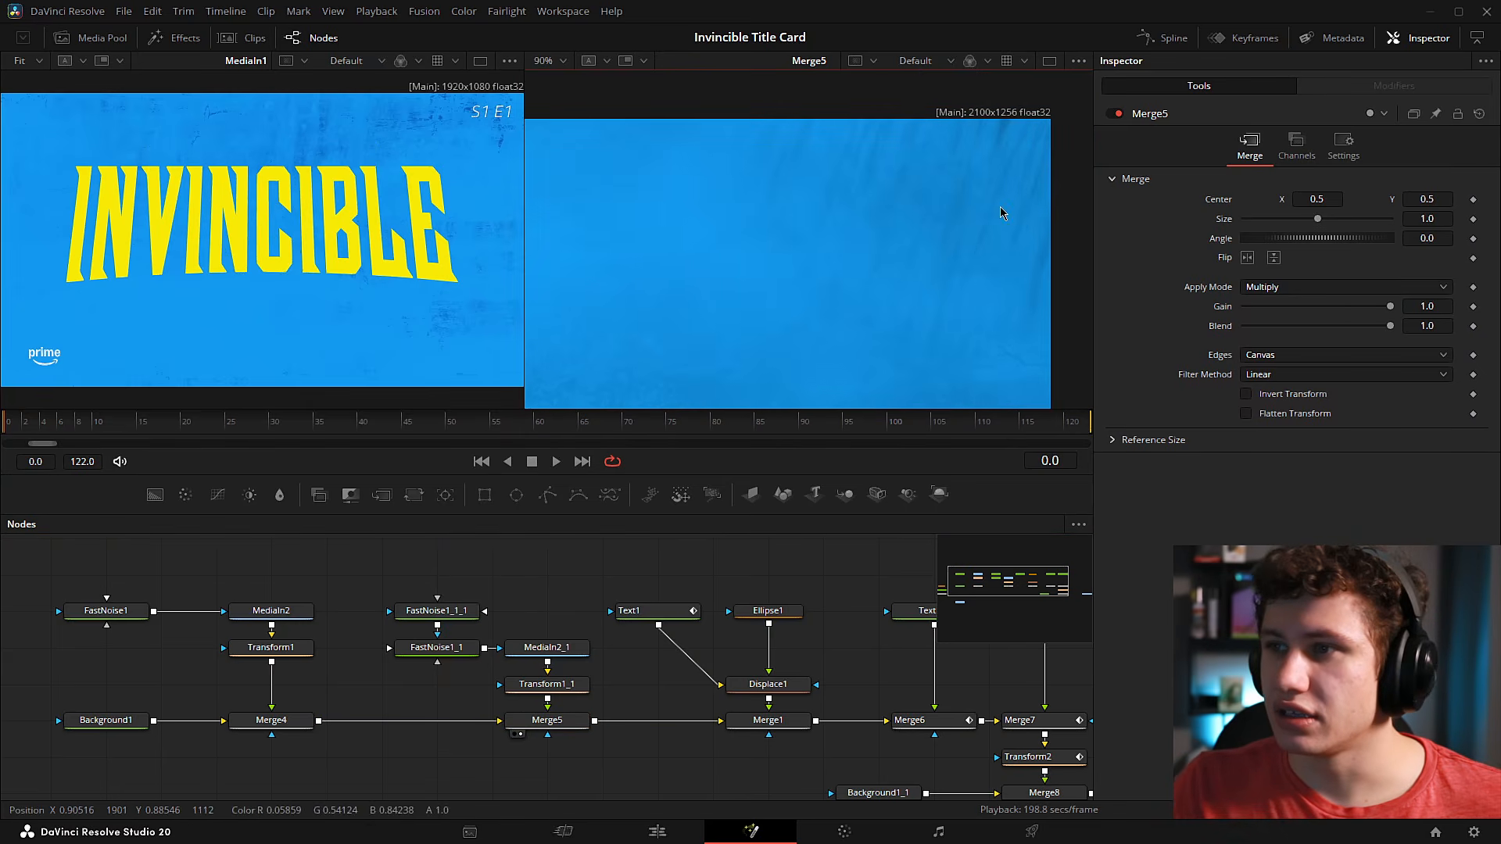
key(ctrl+f)
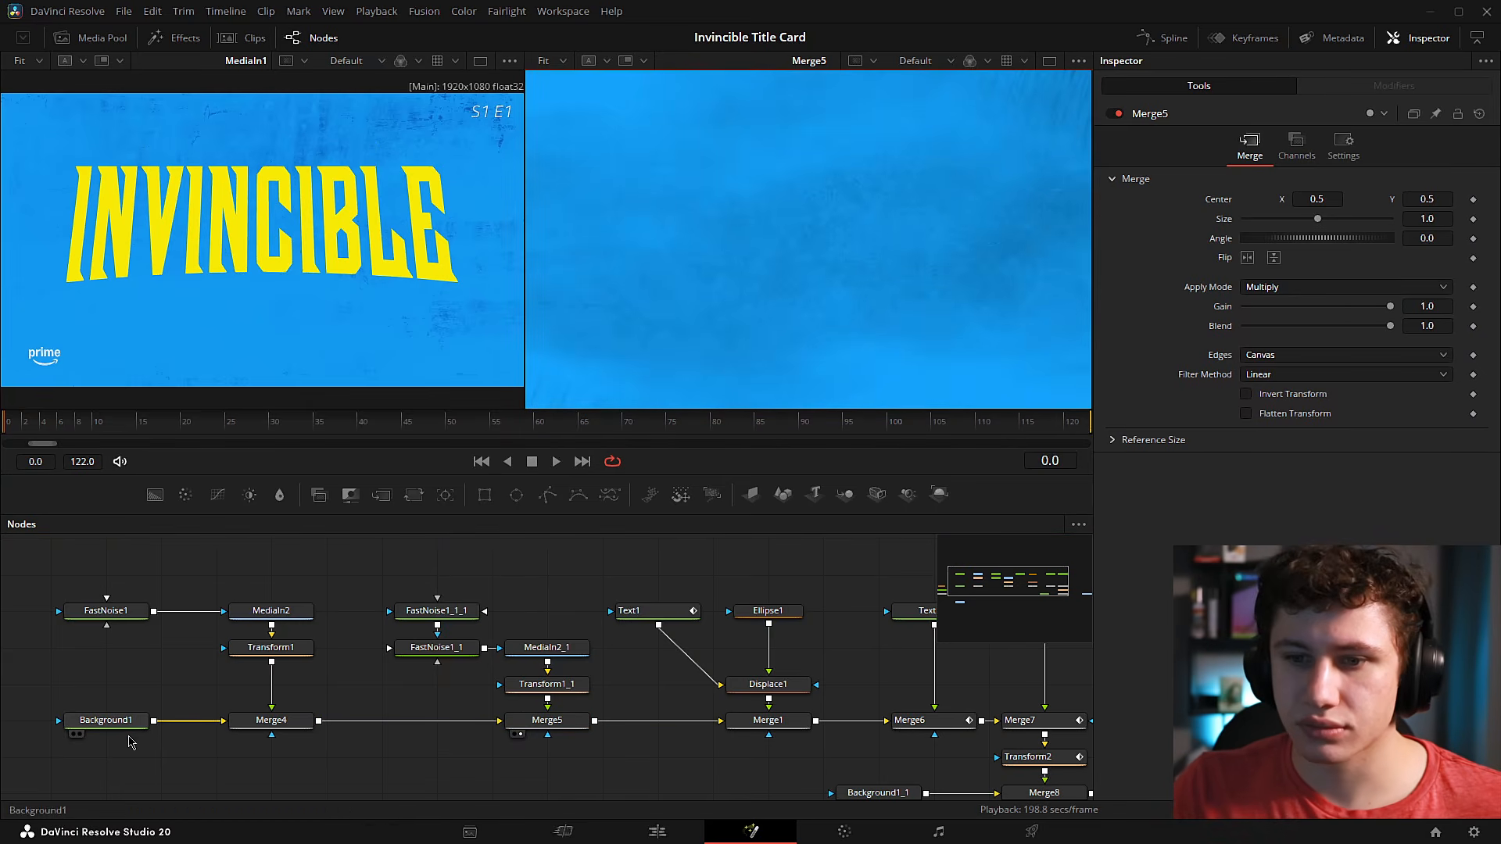
Compare Merge4 with Merge5 and examine the second texture layer's streaks near the lower corner of the background.
drag(283, 722, 797, 190)
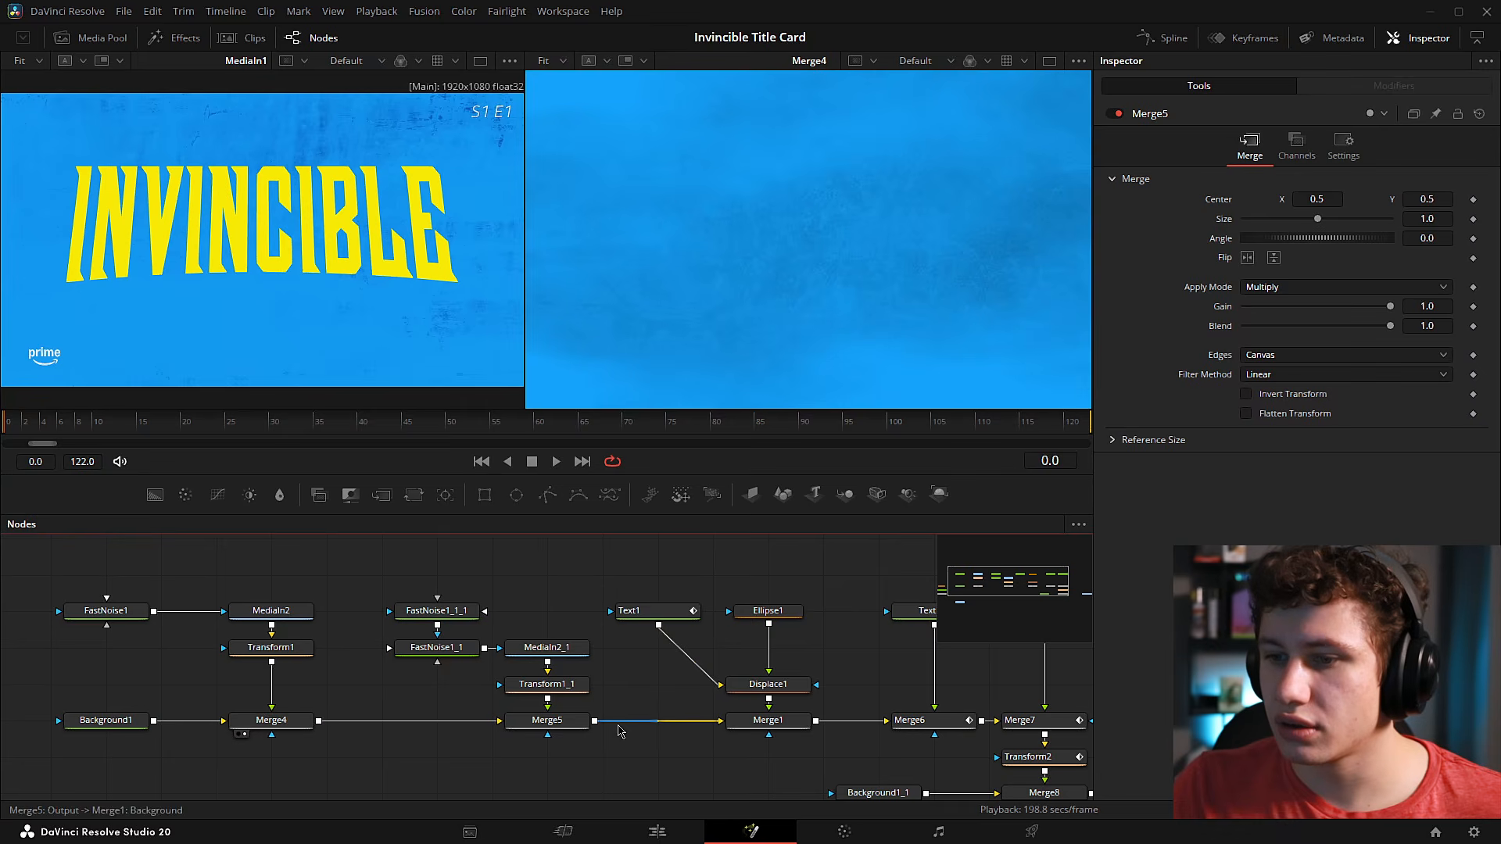
drag(547, 720, 1014, 43)
scroll(697, 301, up, 3)
scroll(841, 231, up, 3)
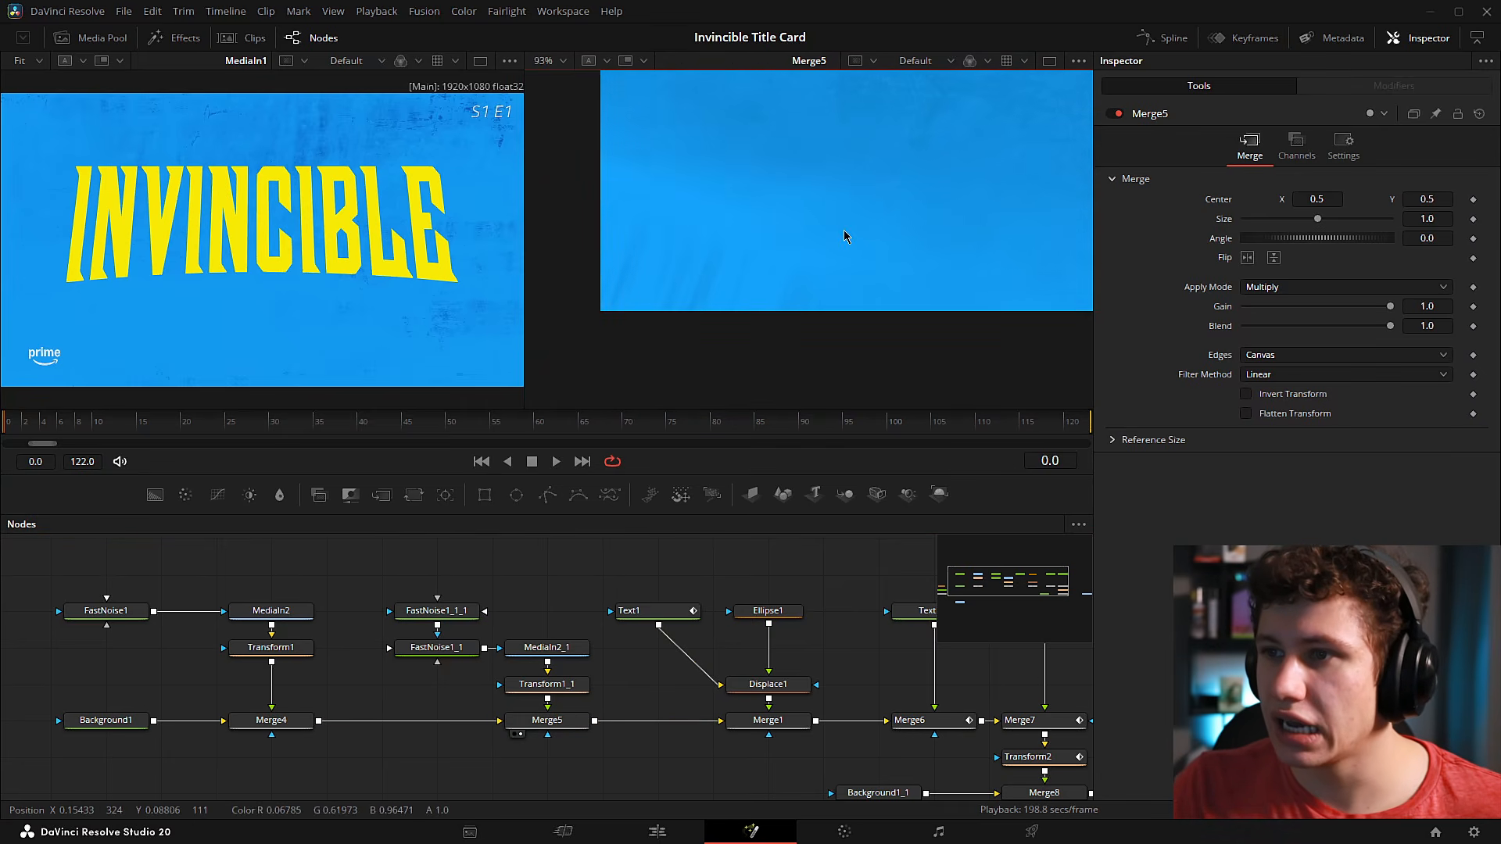
key(ctrl+f)
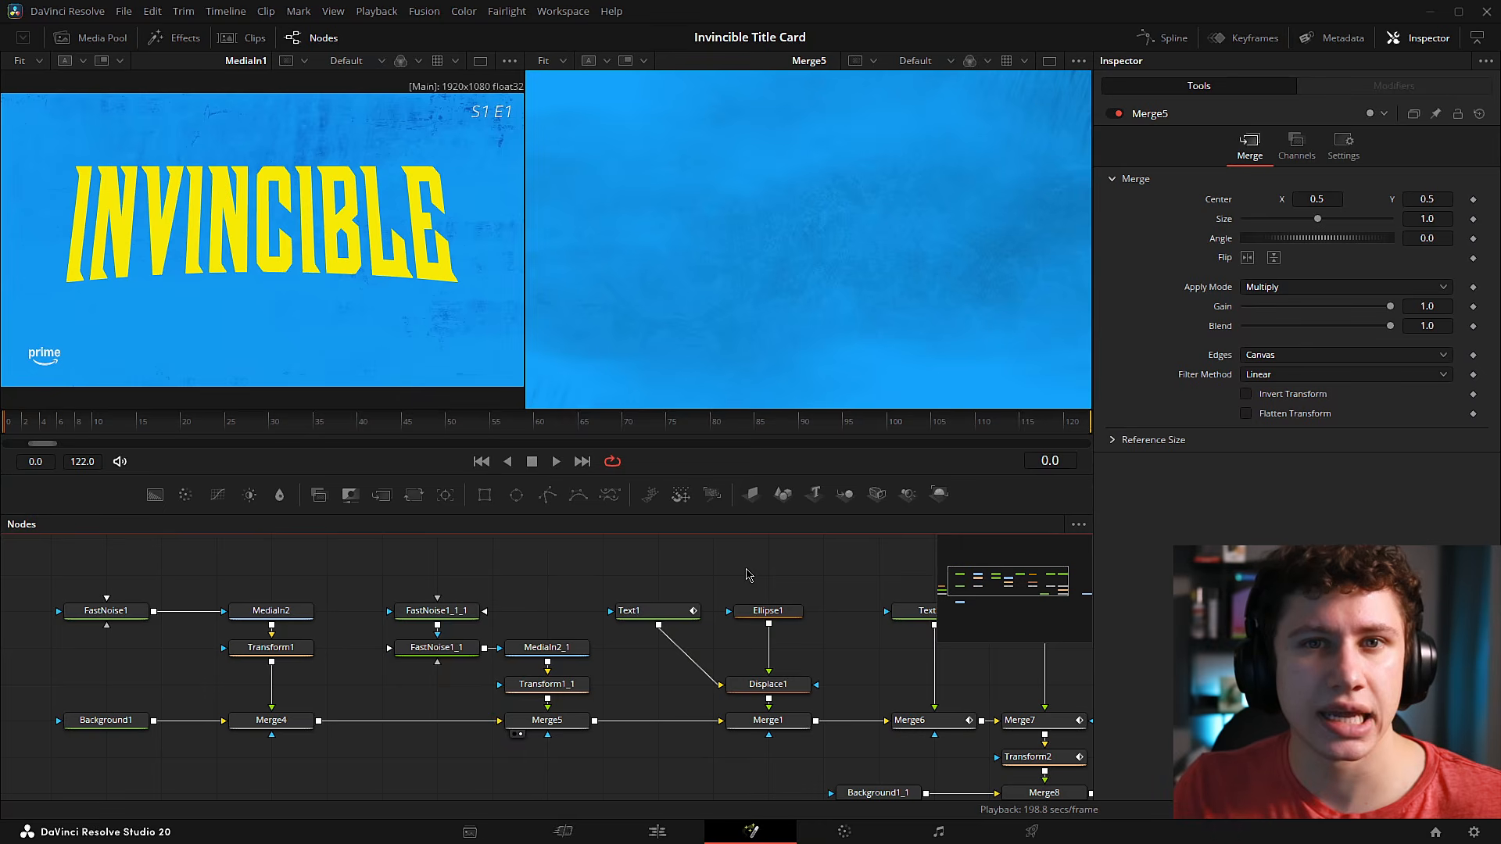
View Merge1 with the yellow DAVINCI title over the background and display Text1's text settings.
drag(863, 581, 663, 547)
drag(467, 587, 570, 679)
drag(575, 686, 766, 344)
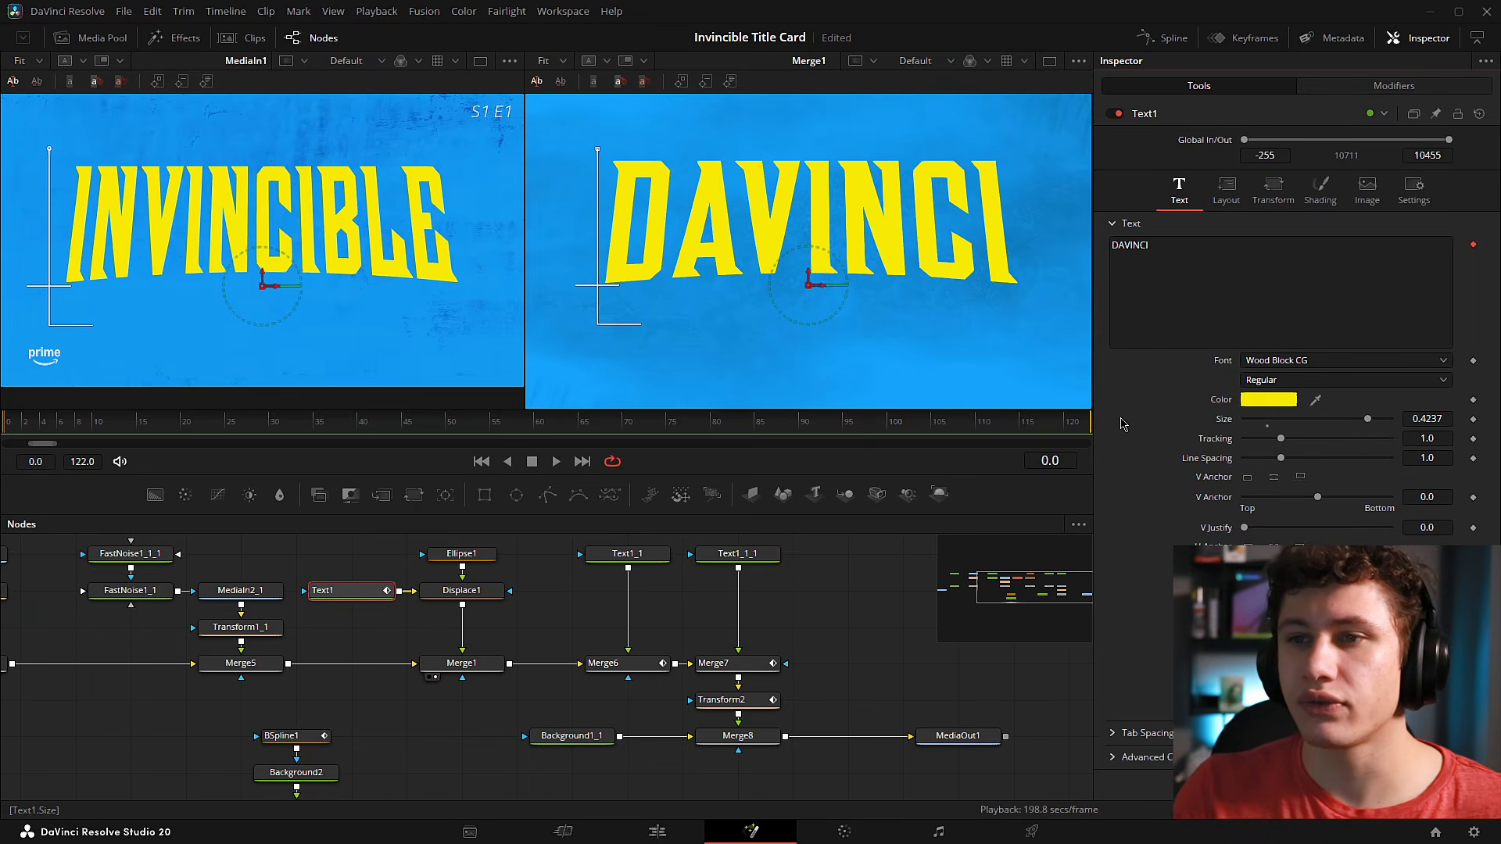
click(885, 647)
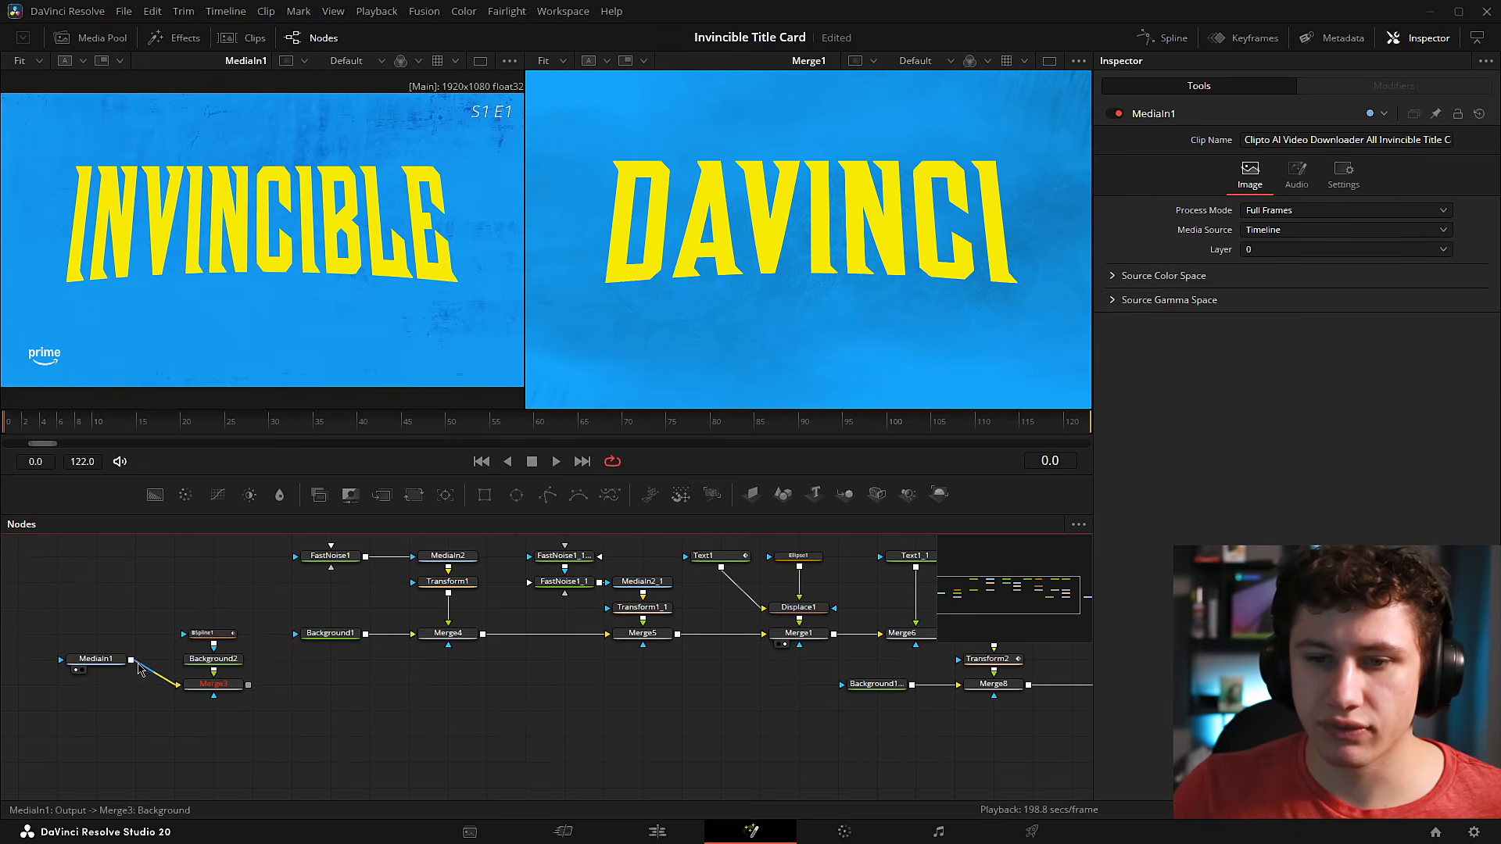
View Merge3's curved guide line over the reference title and set Merge3's Center Y to 0.509529.
drag(102, 661, 280, 236)
scroll(179, 685, up, 3)
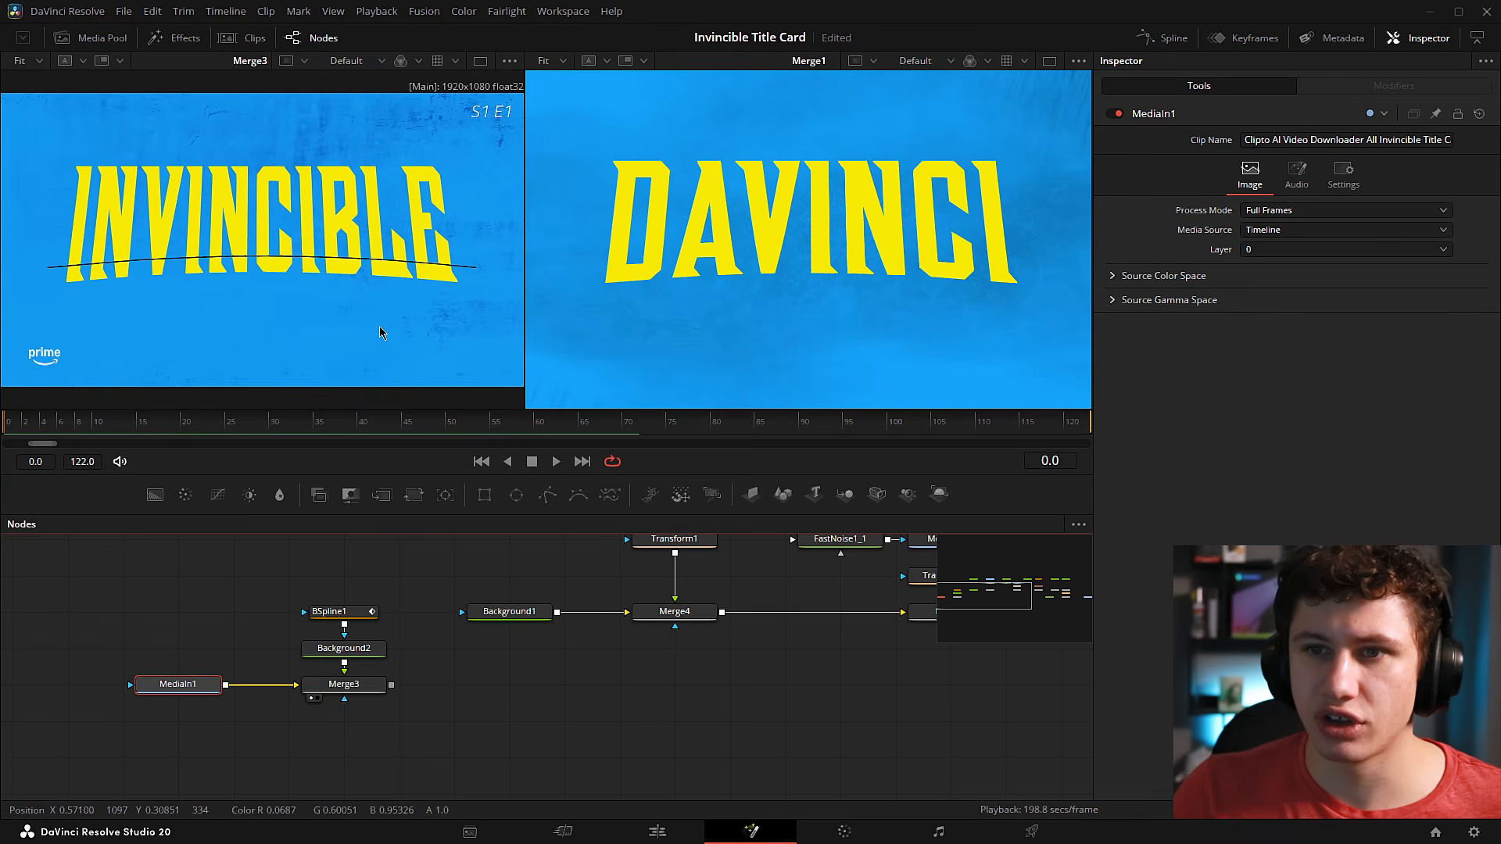
click(344, 684)
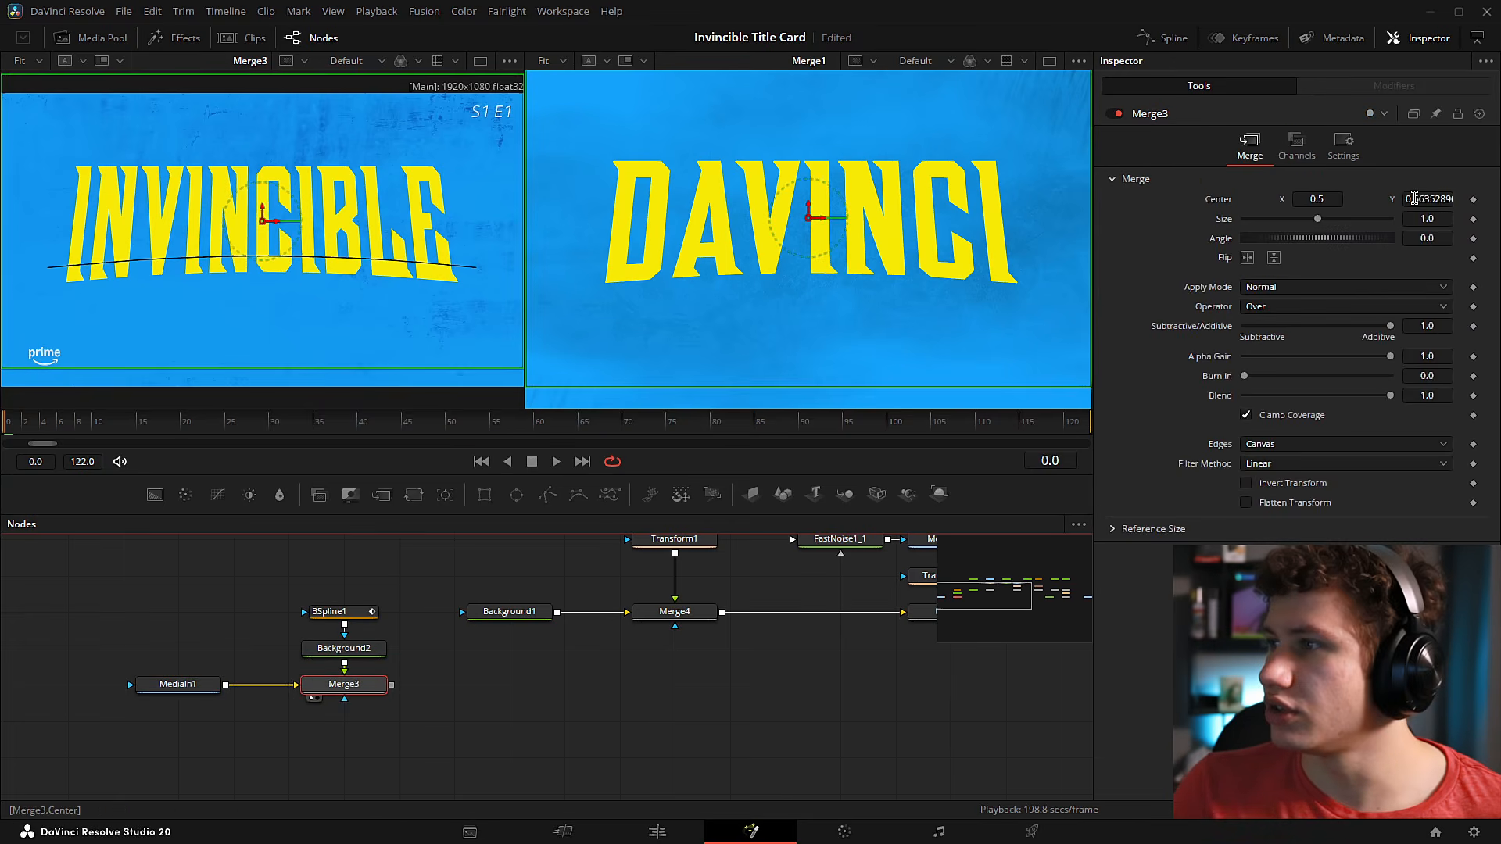
drag(1446, 201, 1403, 201)
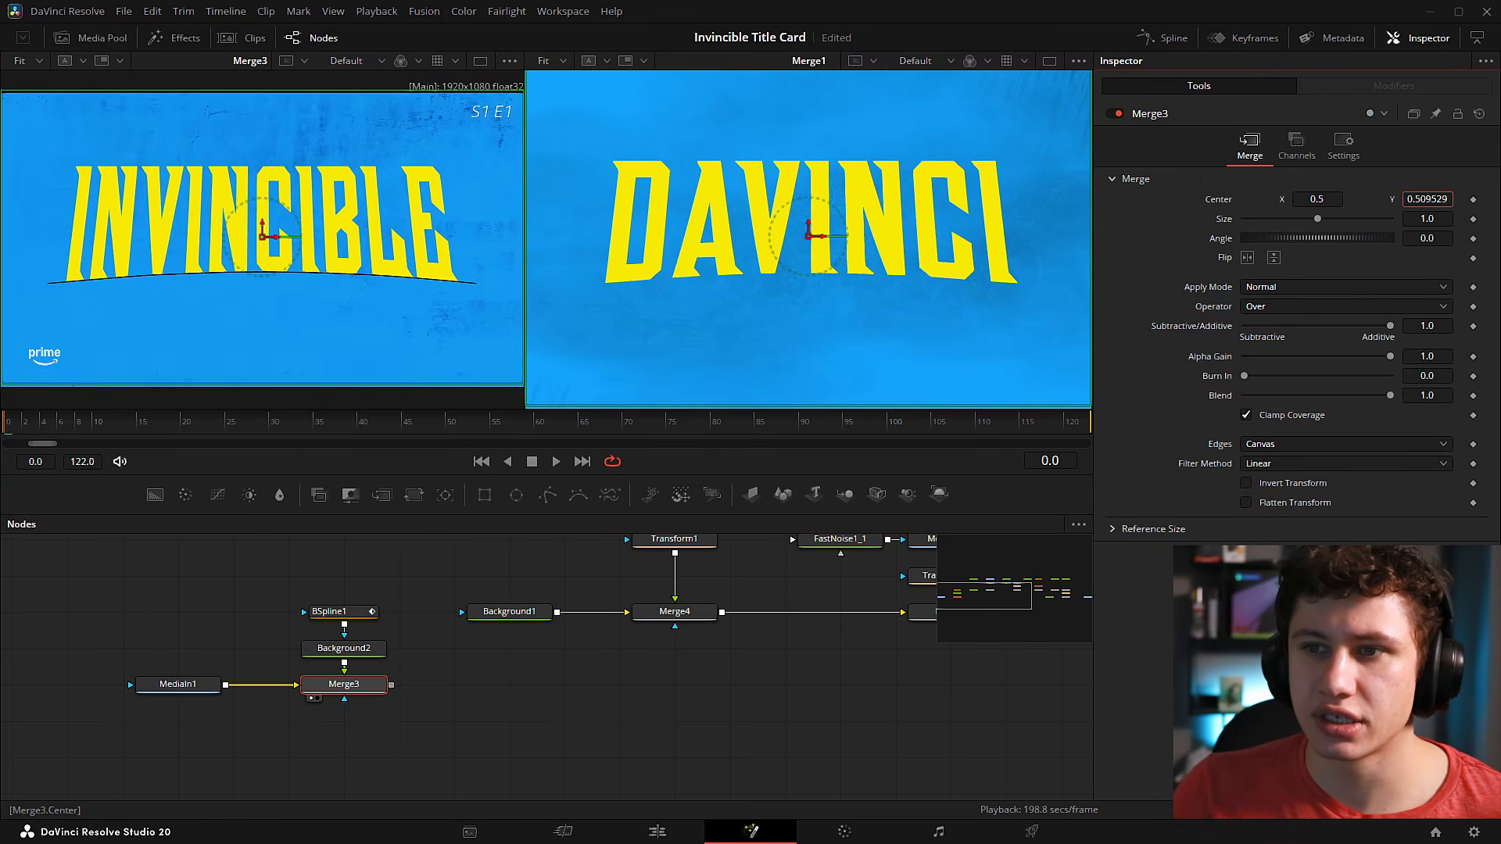
click(225, 560)
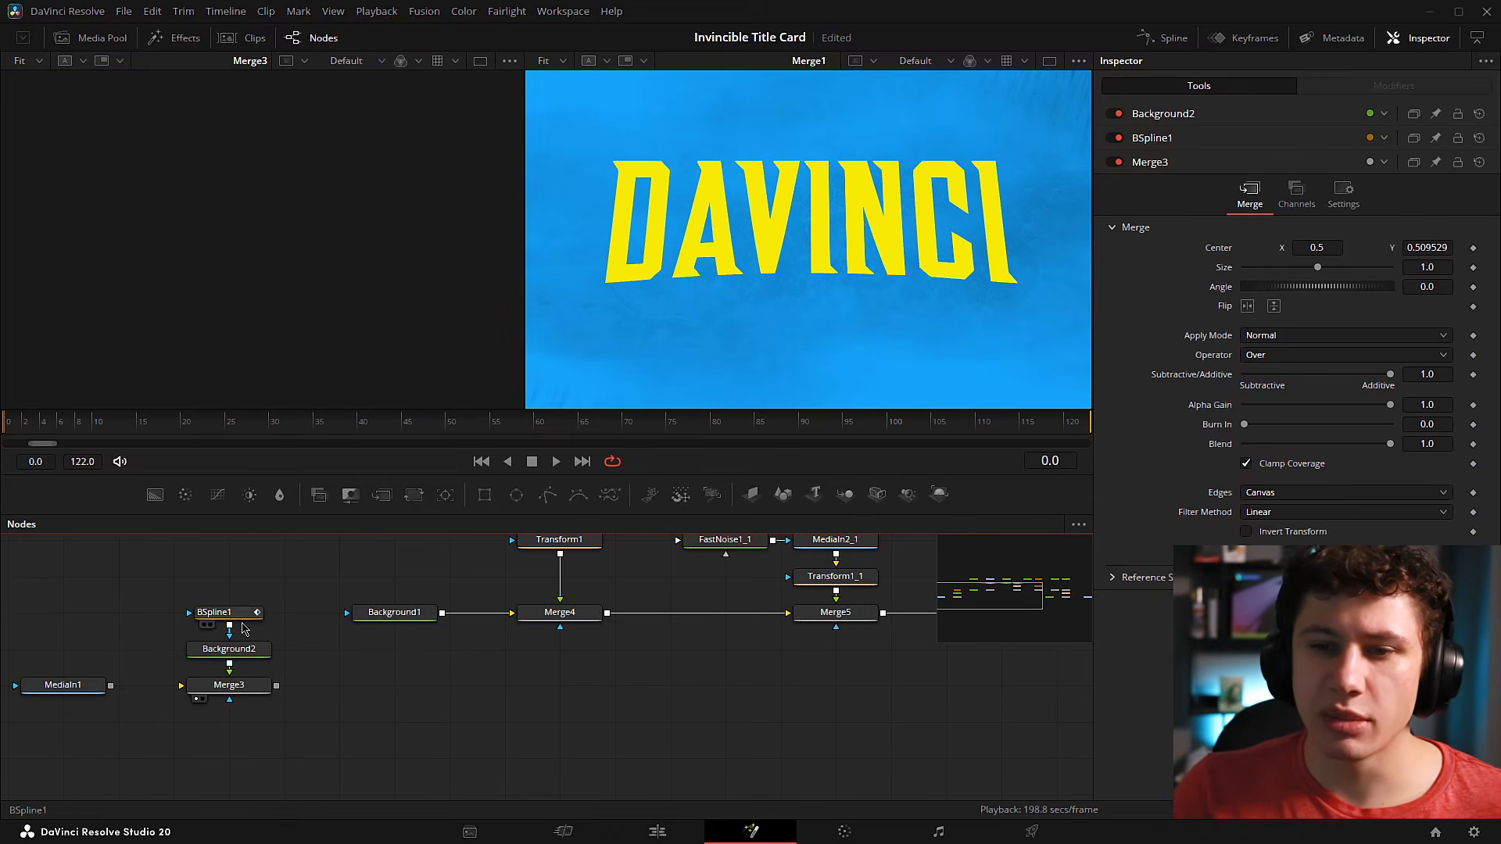
Detach BSpline1 from Background2, move it higher above that node, and view the spline's curved line by itself.
click(241, 614)
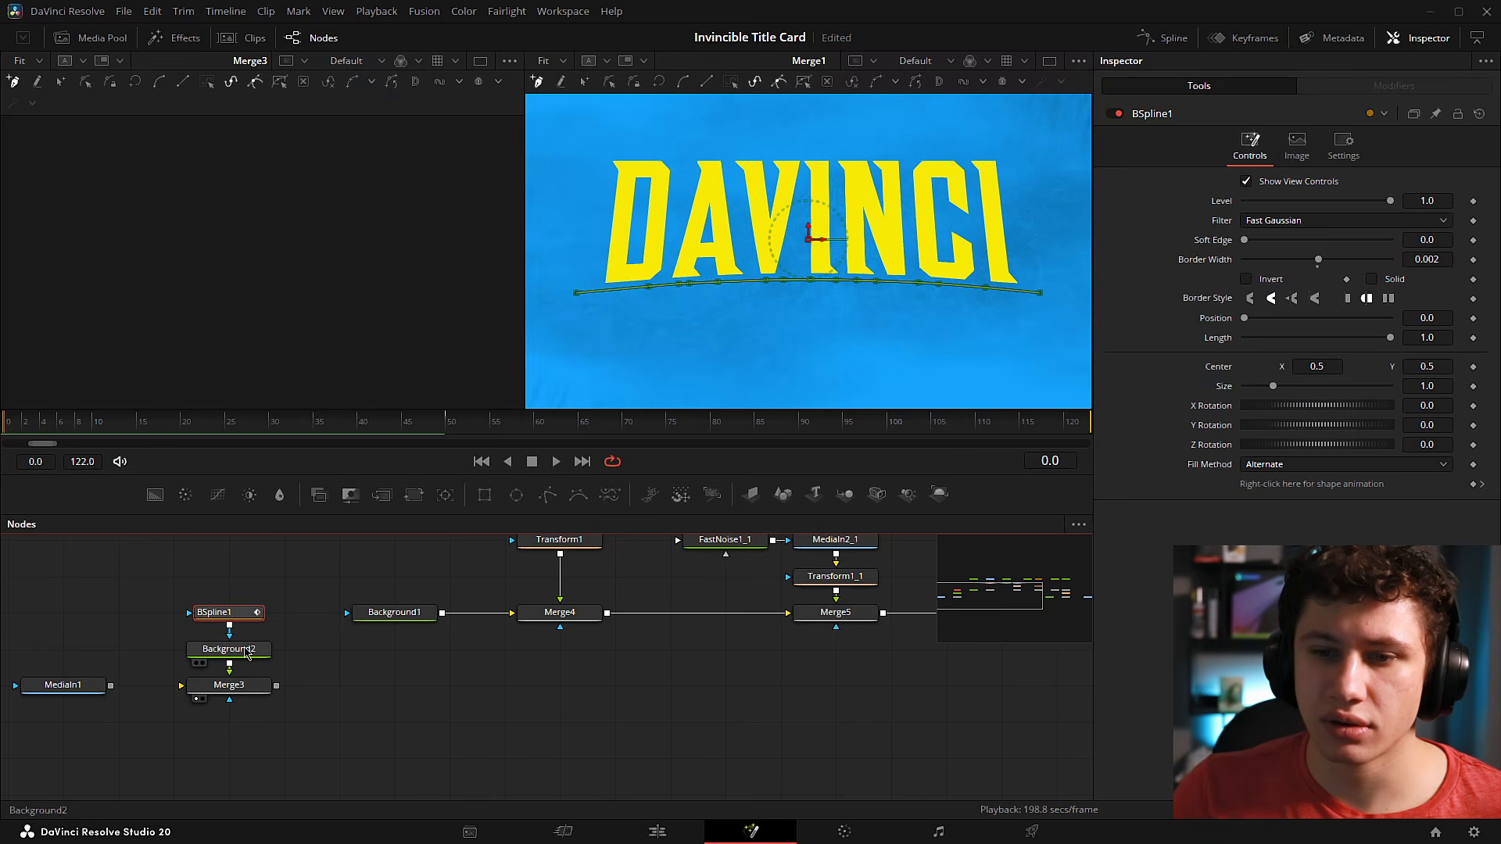
drag(230, 613, 231, 577)
click(232, 626)
key(1)
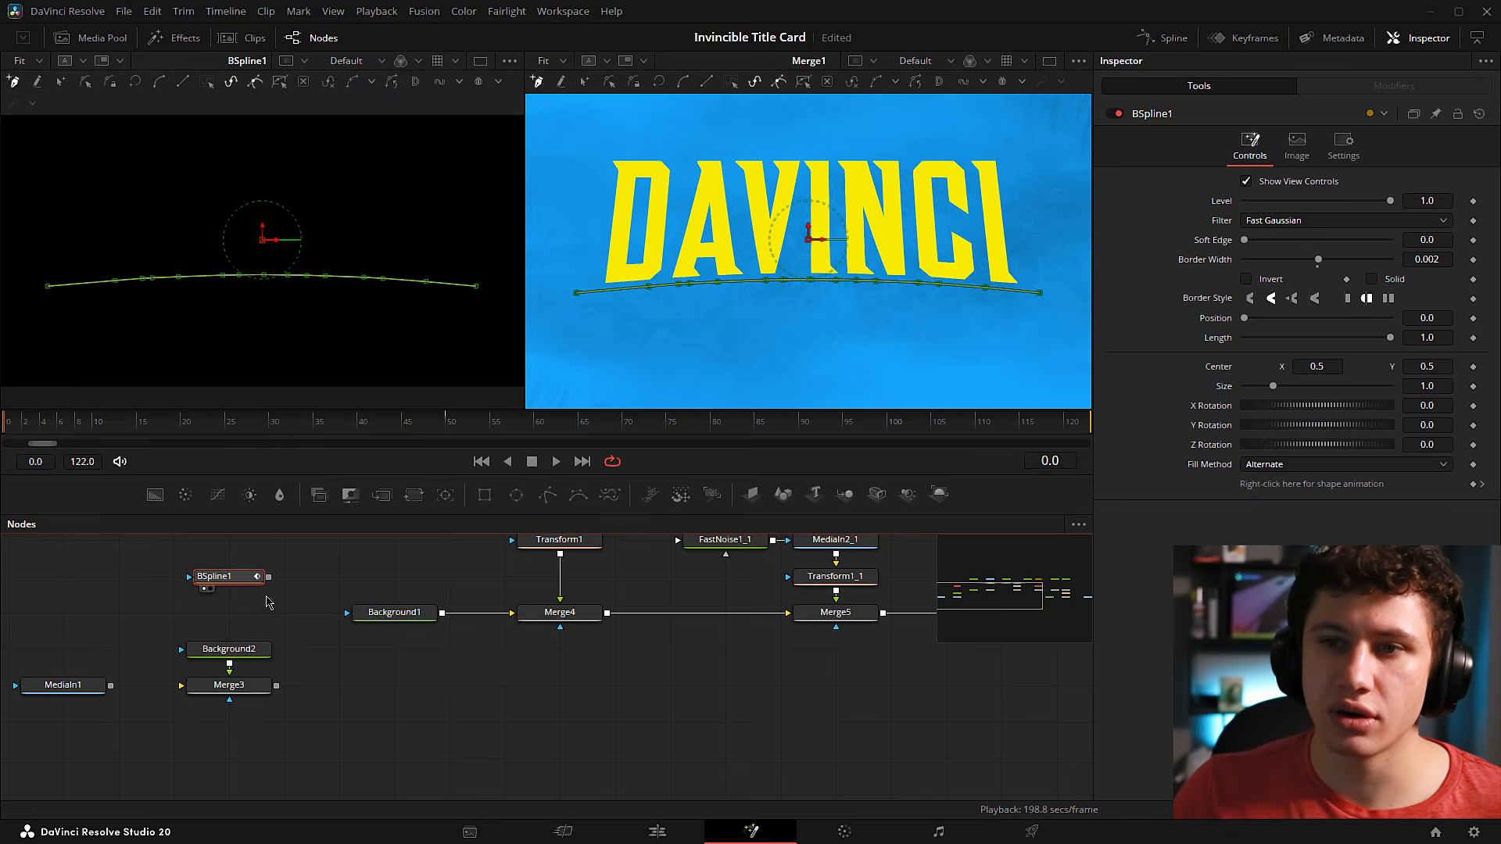
click(267, 616)
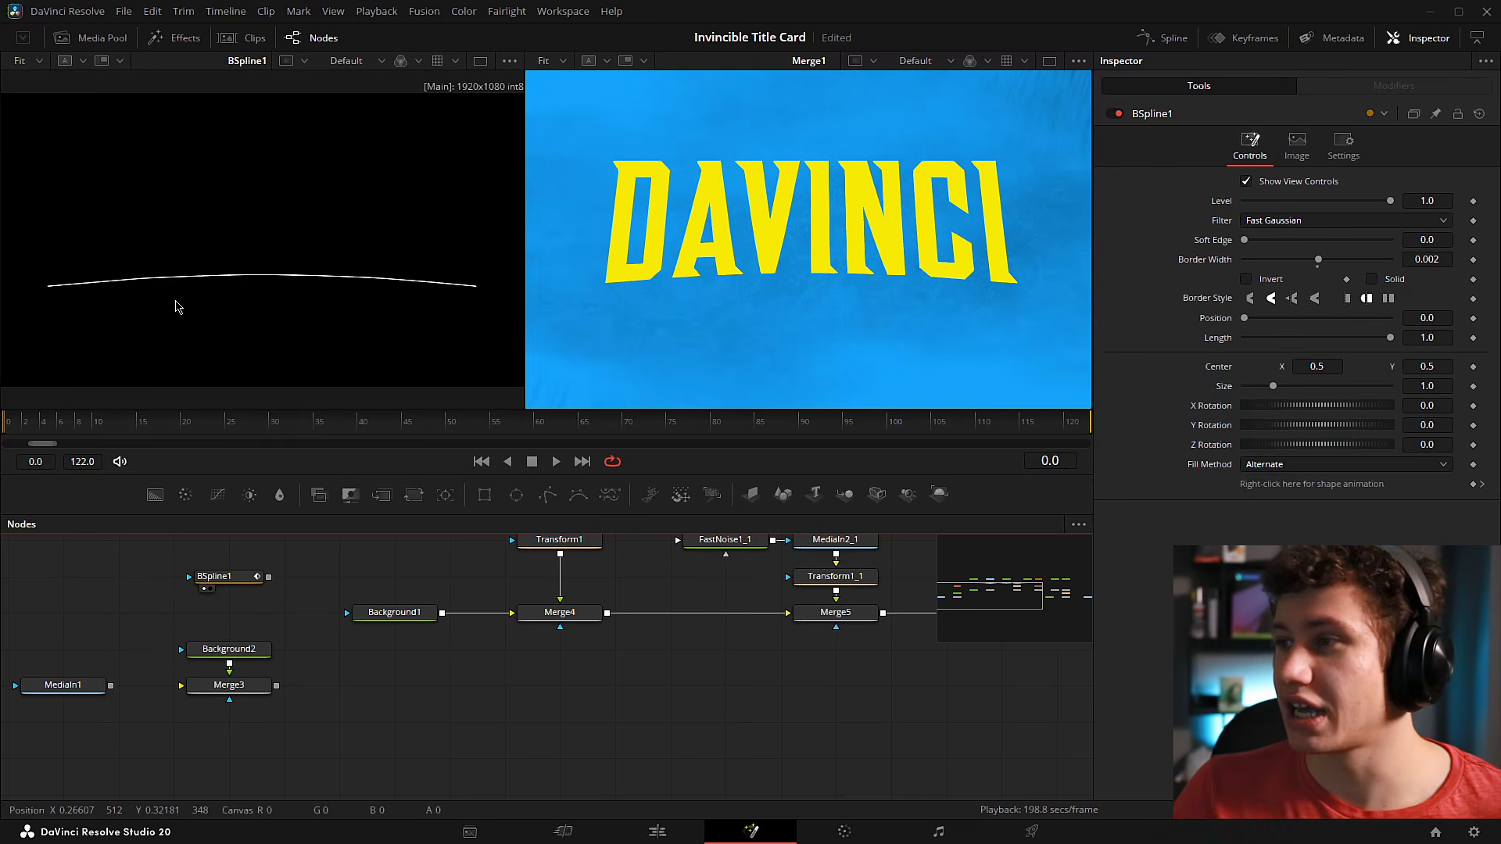
Connect BSpline1 to Background2 as its mask and view Background2's resulting line.
drag(269, 576, 243, 646)
key(1)
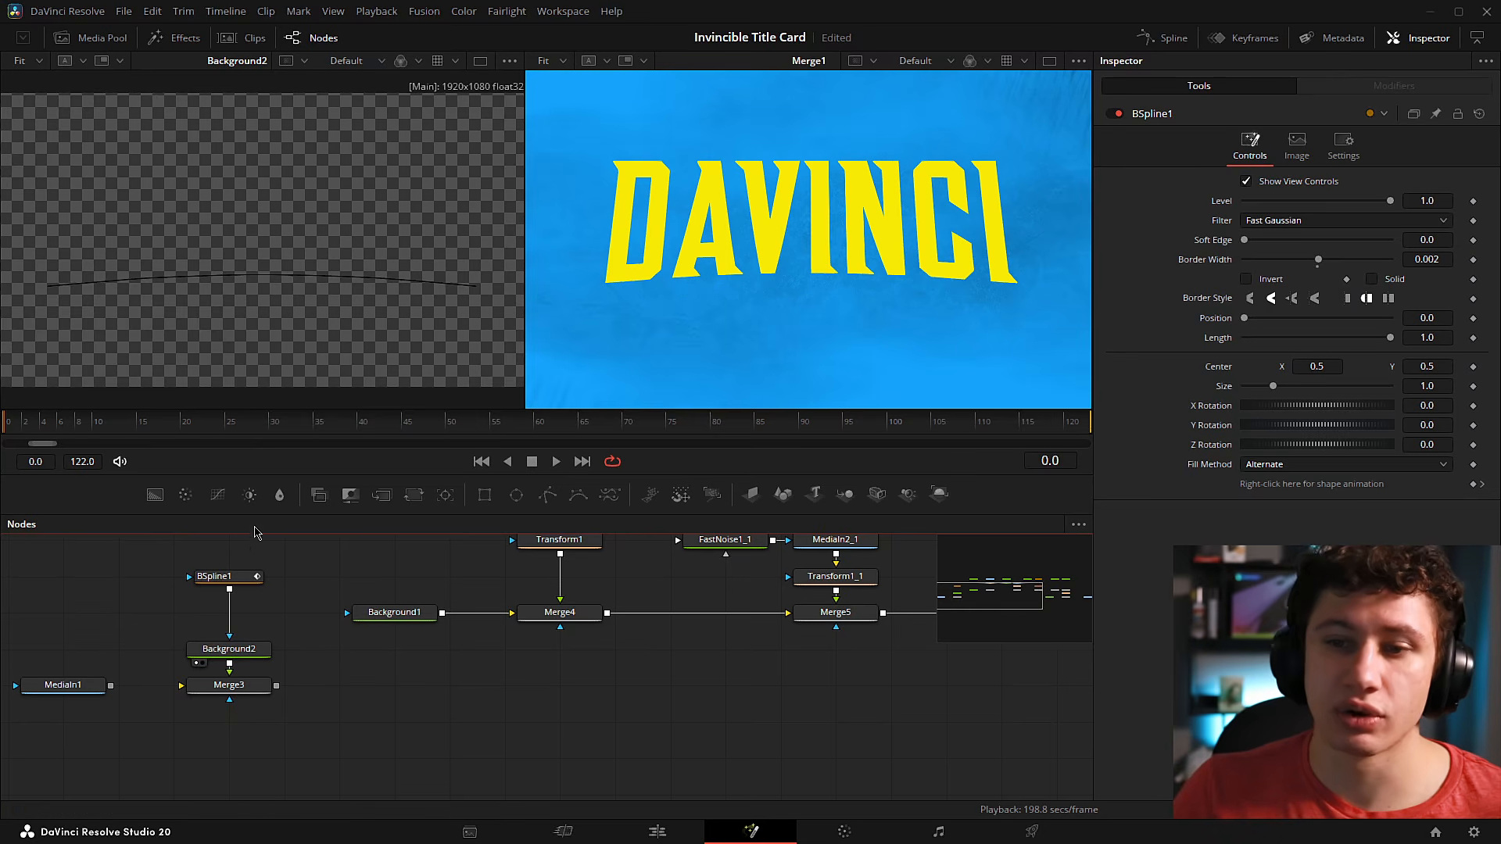
Connect Merge1's output to Merge3's background input and view Merge3 with the curved guide line over the DAVINCI title.
drag(296, 693, 220, 707)
drag(176, 592, 206, 604)
drag(85, 580, 160, 706)
drag(165, 680, 91, 680)
drag(55, 632, 718, 705)
drag(818, 708, 739, 748)
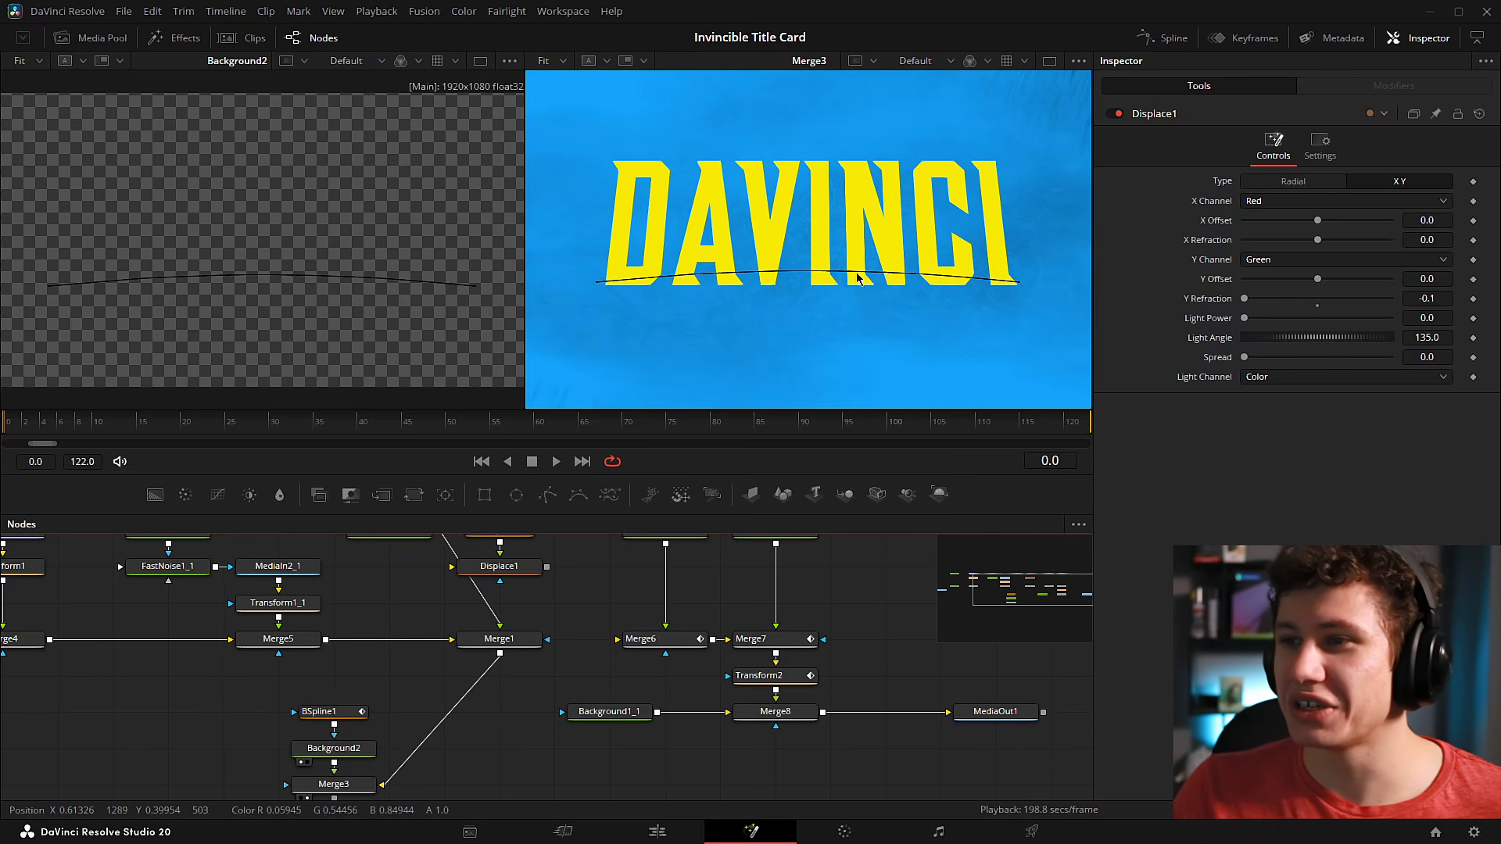
Reroute Text1's output from Merge1's foreground to Displace1's background input and view Displace1.
drag(573, 583, 598, 623)
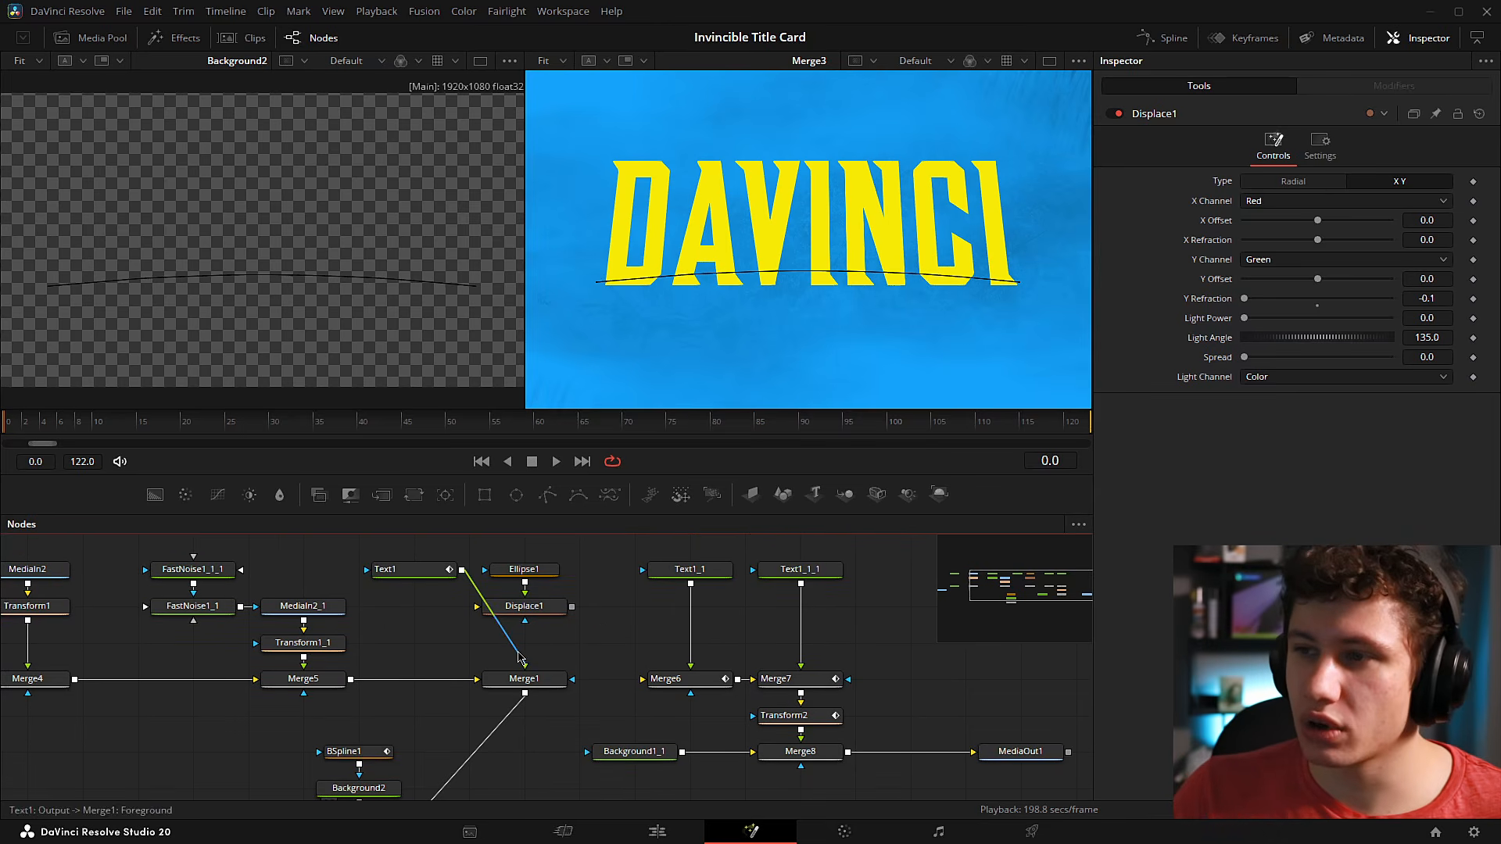
click(543, 611)
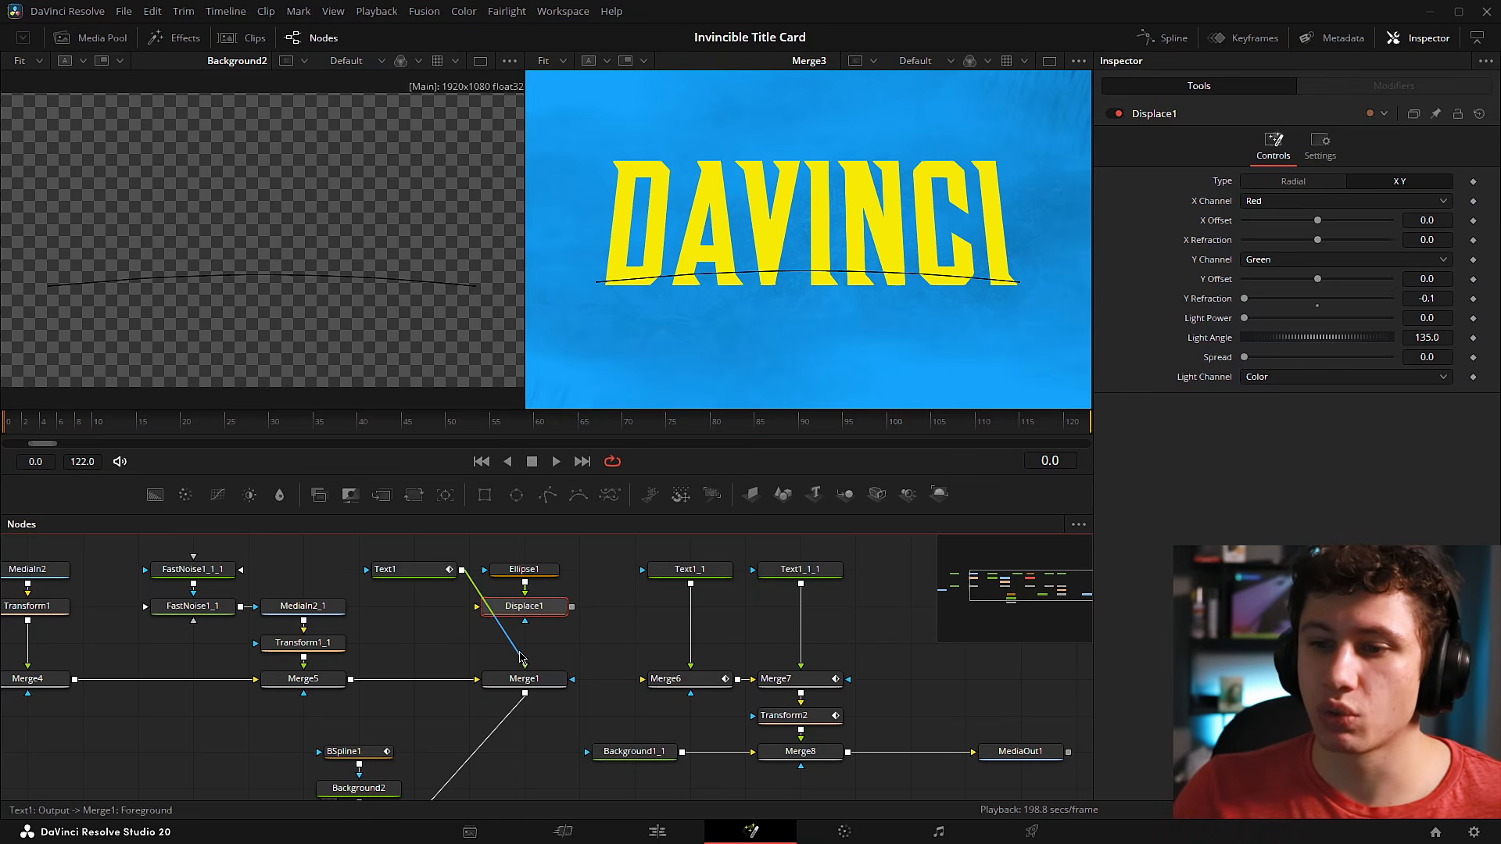
drag(523, 666, 479, 612)
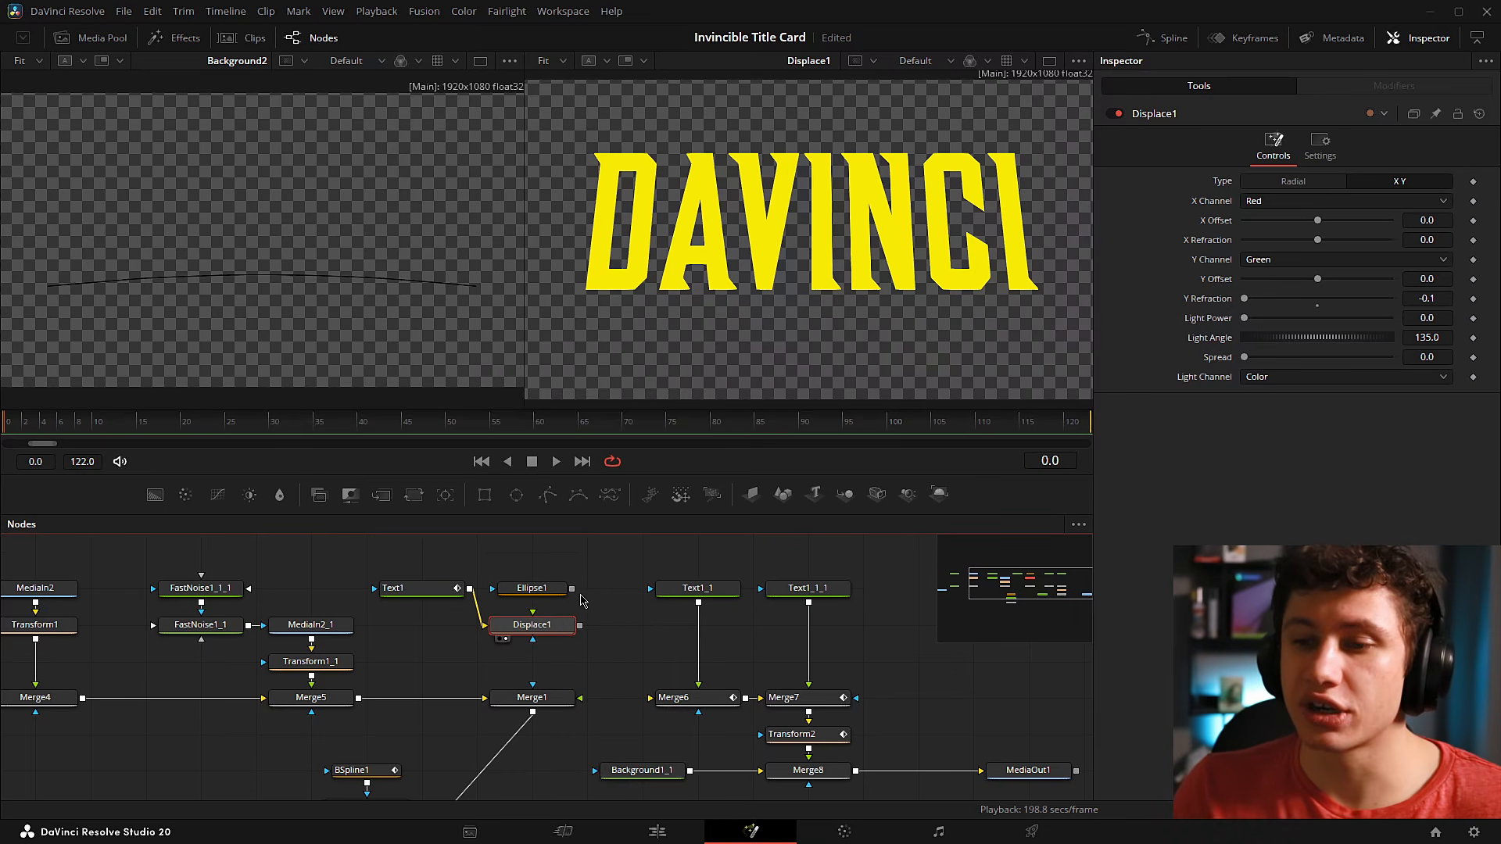
View the soft Ellipse1 mask by itself and connect its output to Displace1's foreground input.
click(530, 594)
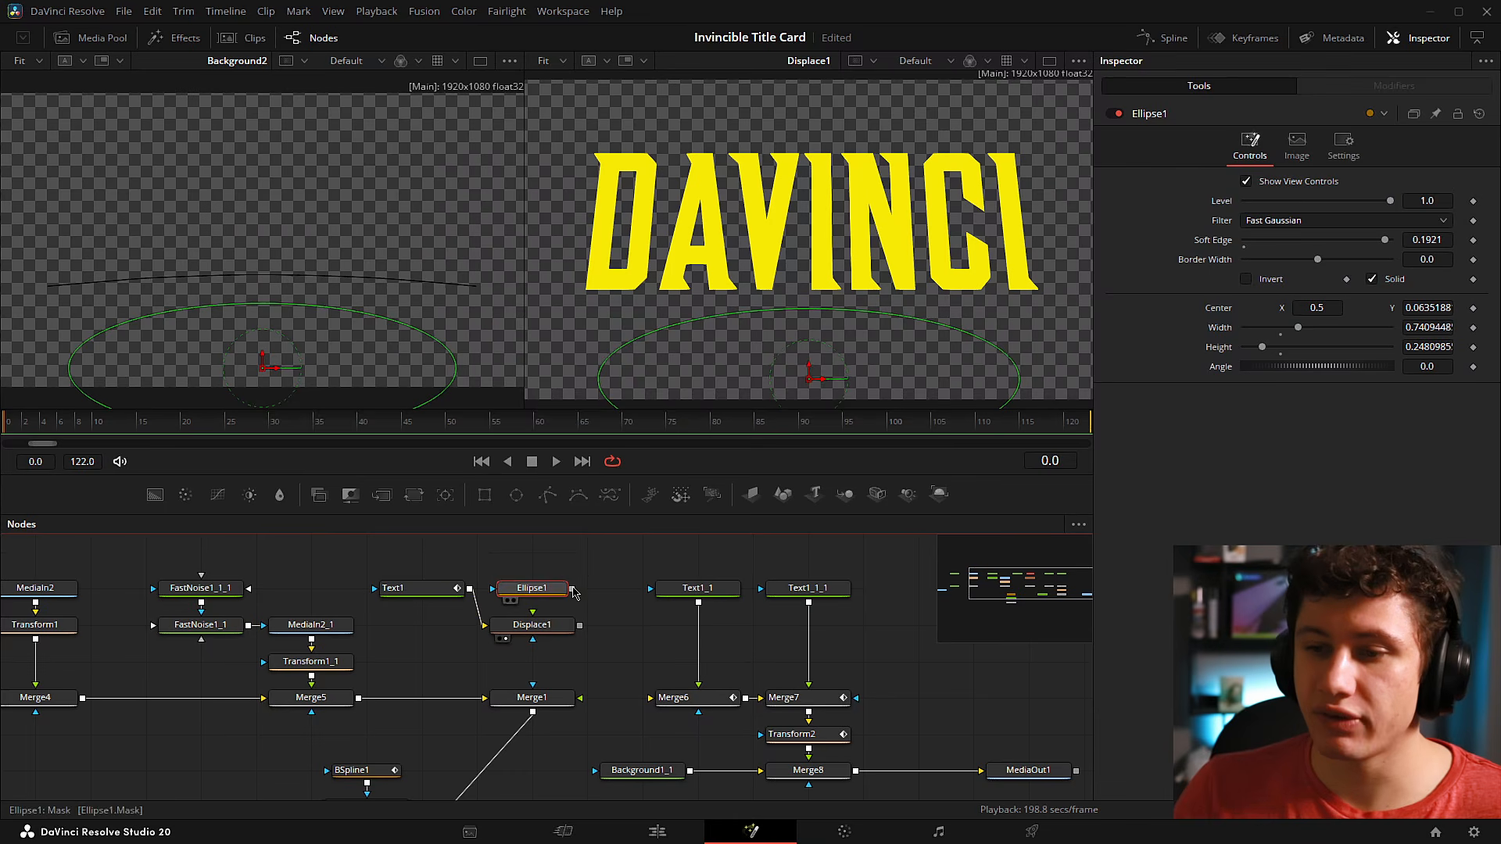
key(2)
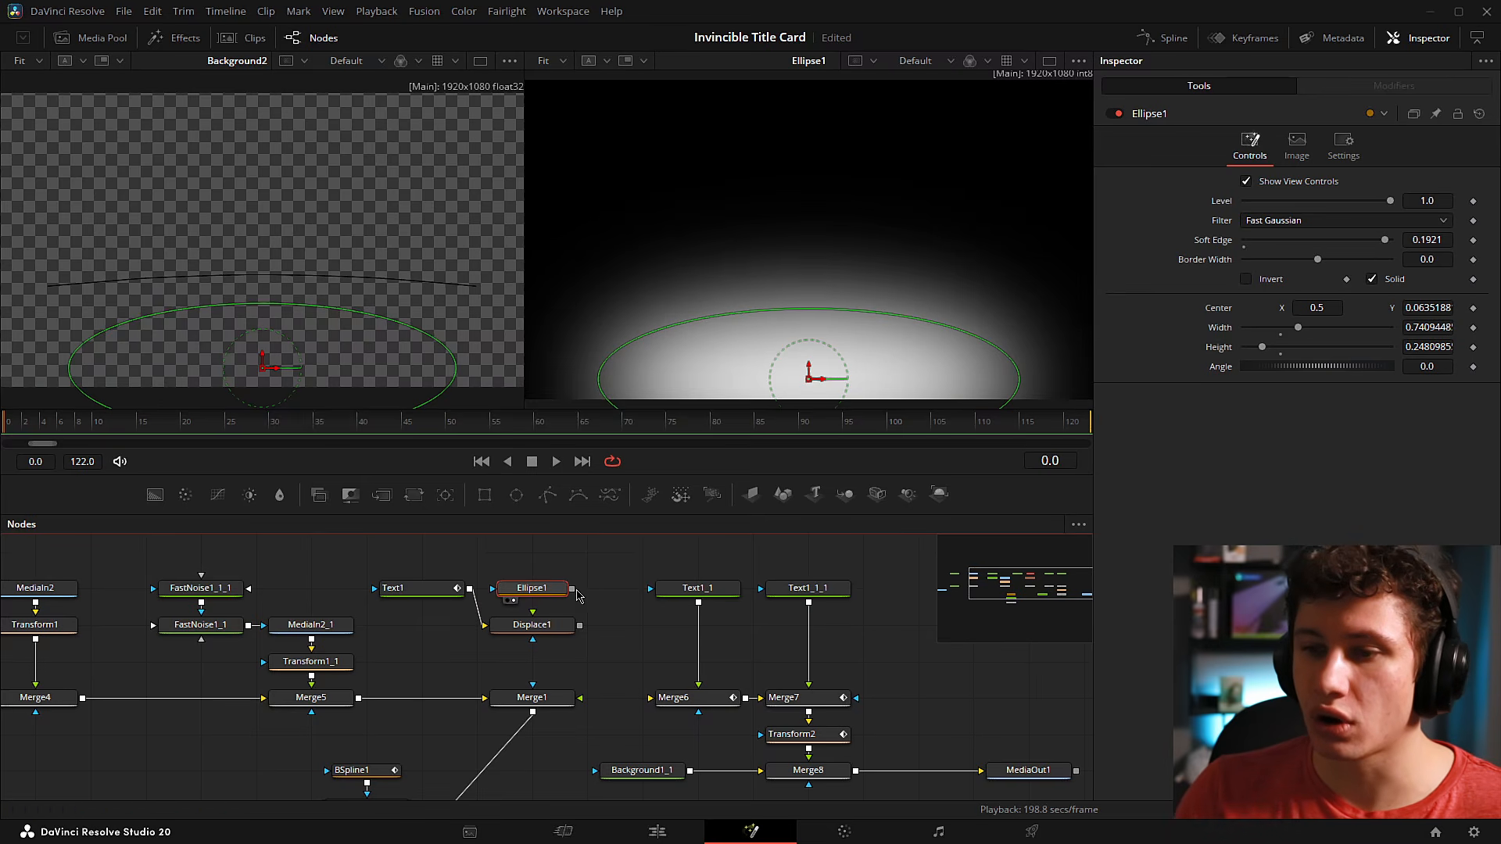
drag(575, 590, 535, 625)
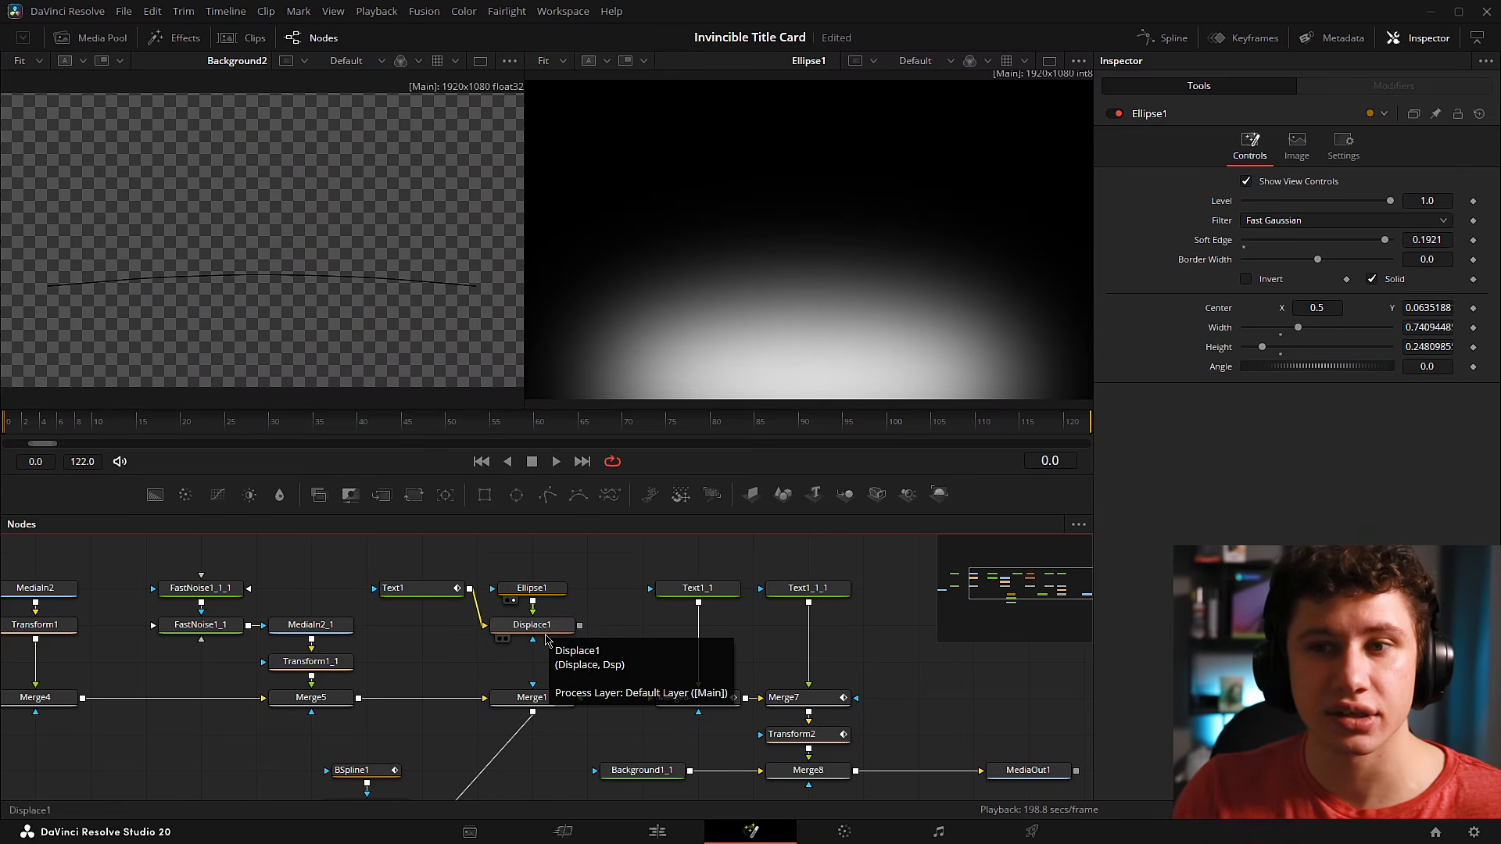
View the displaced title, connect Displace1's output to Merge1's foreground input, and view Merge1.
drag(546, 637, 827, 201)
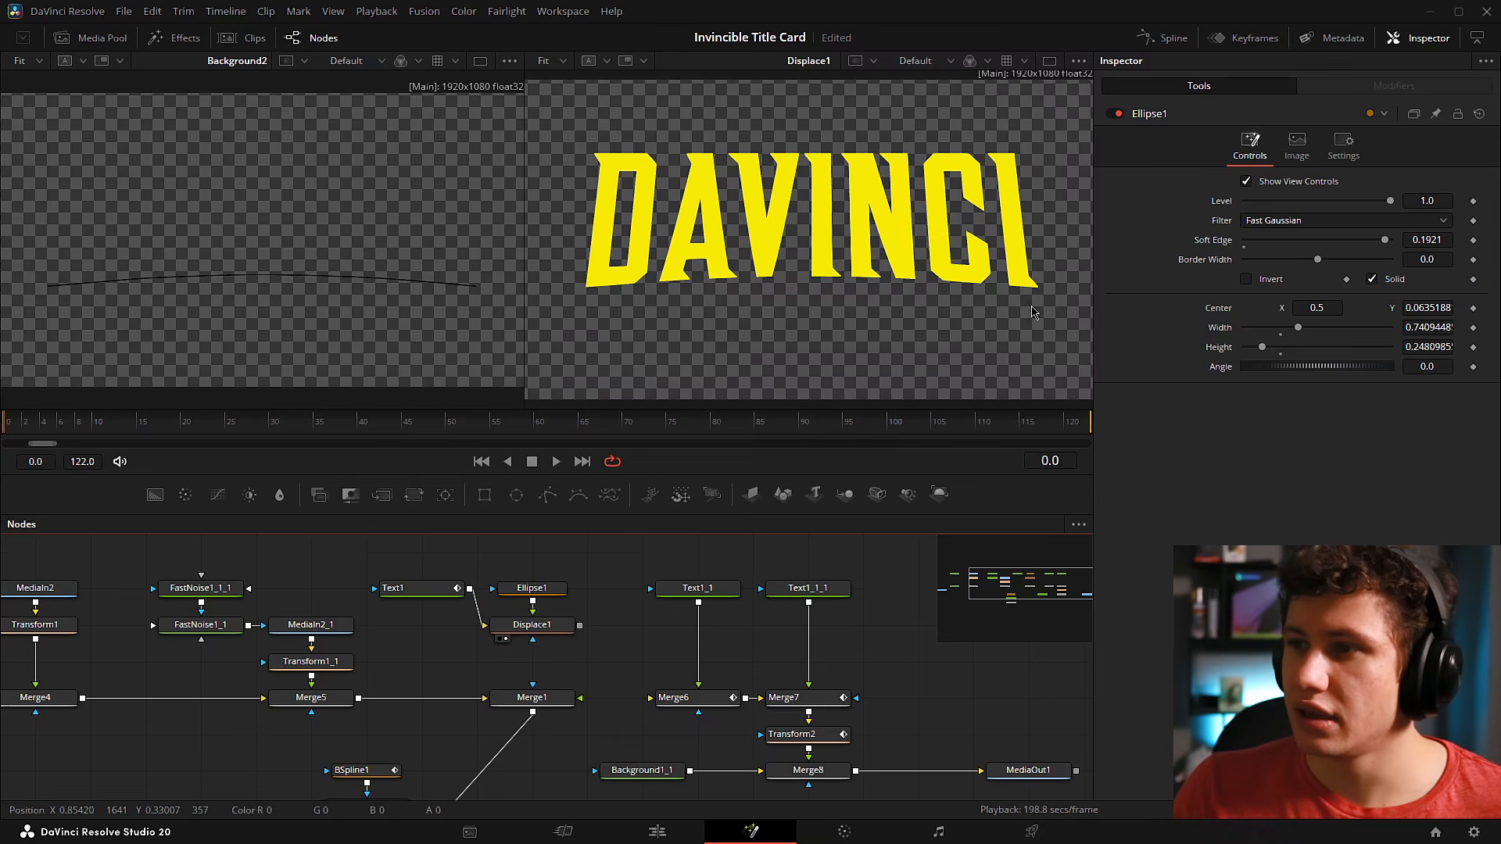
drag(579, 625, 580, 702)
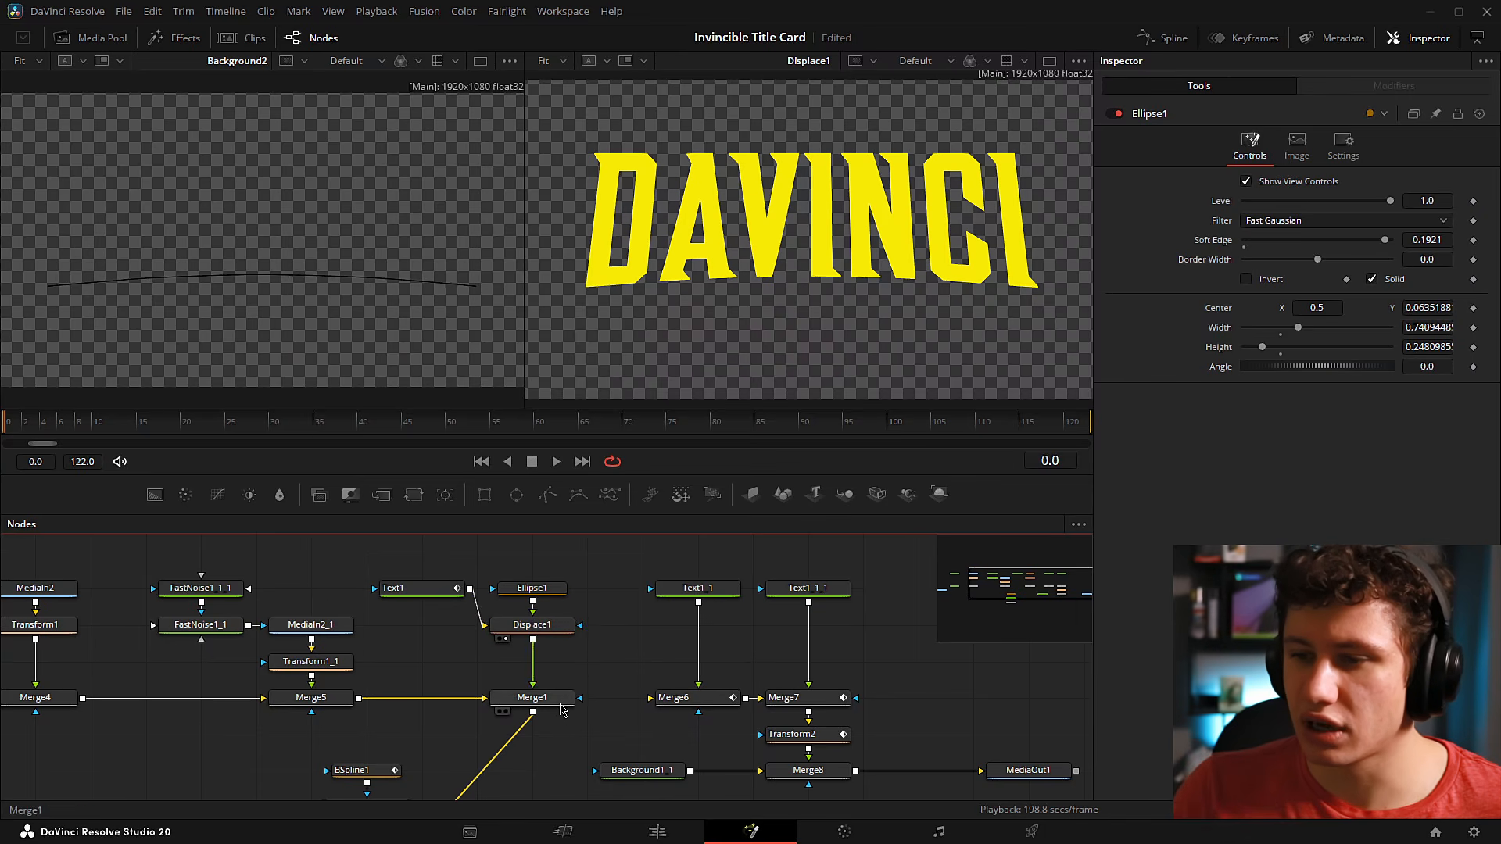
click(506, 712)
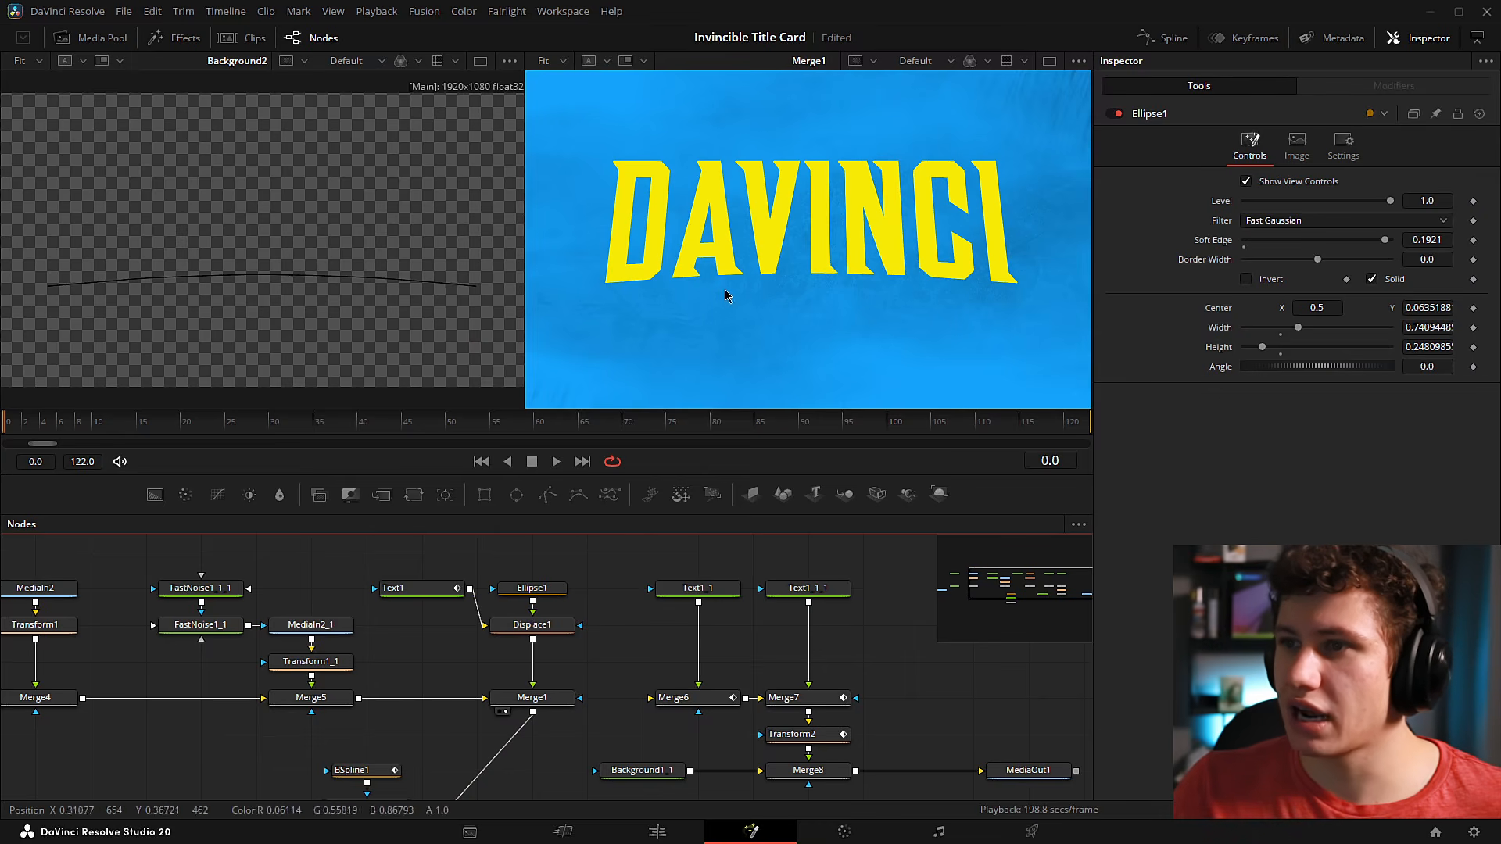
Line Text1 up beside Displace1 and view the MediaIn1 reference title alongside Merge1.
click(442, 591)
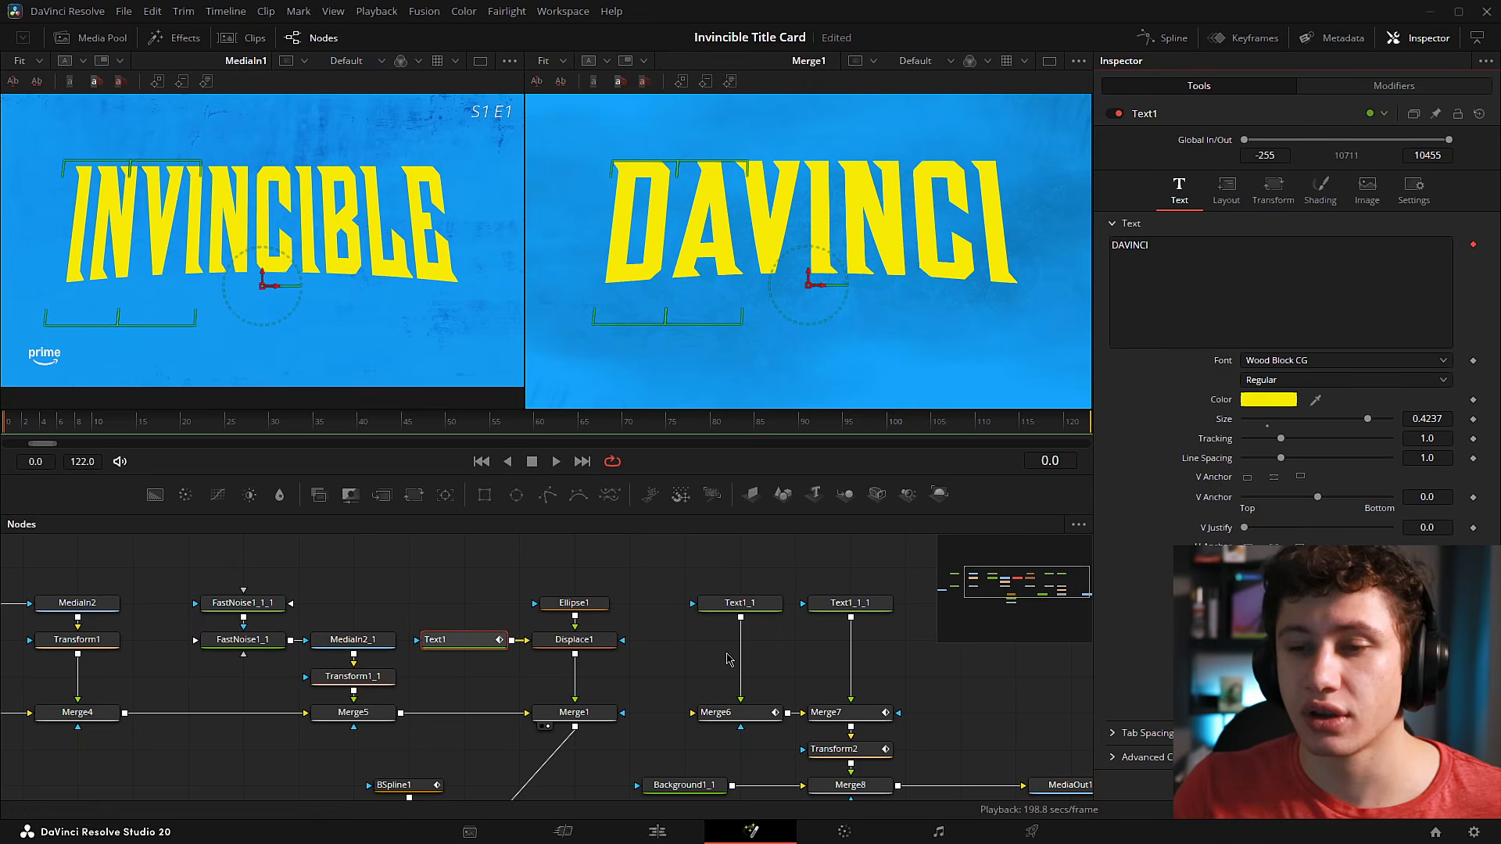
drag(443, 571, 484, 695)
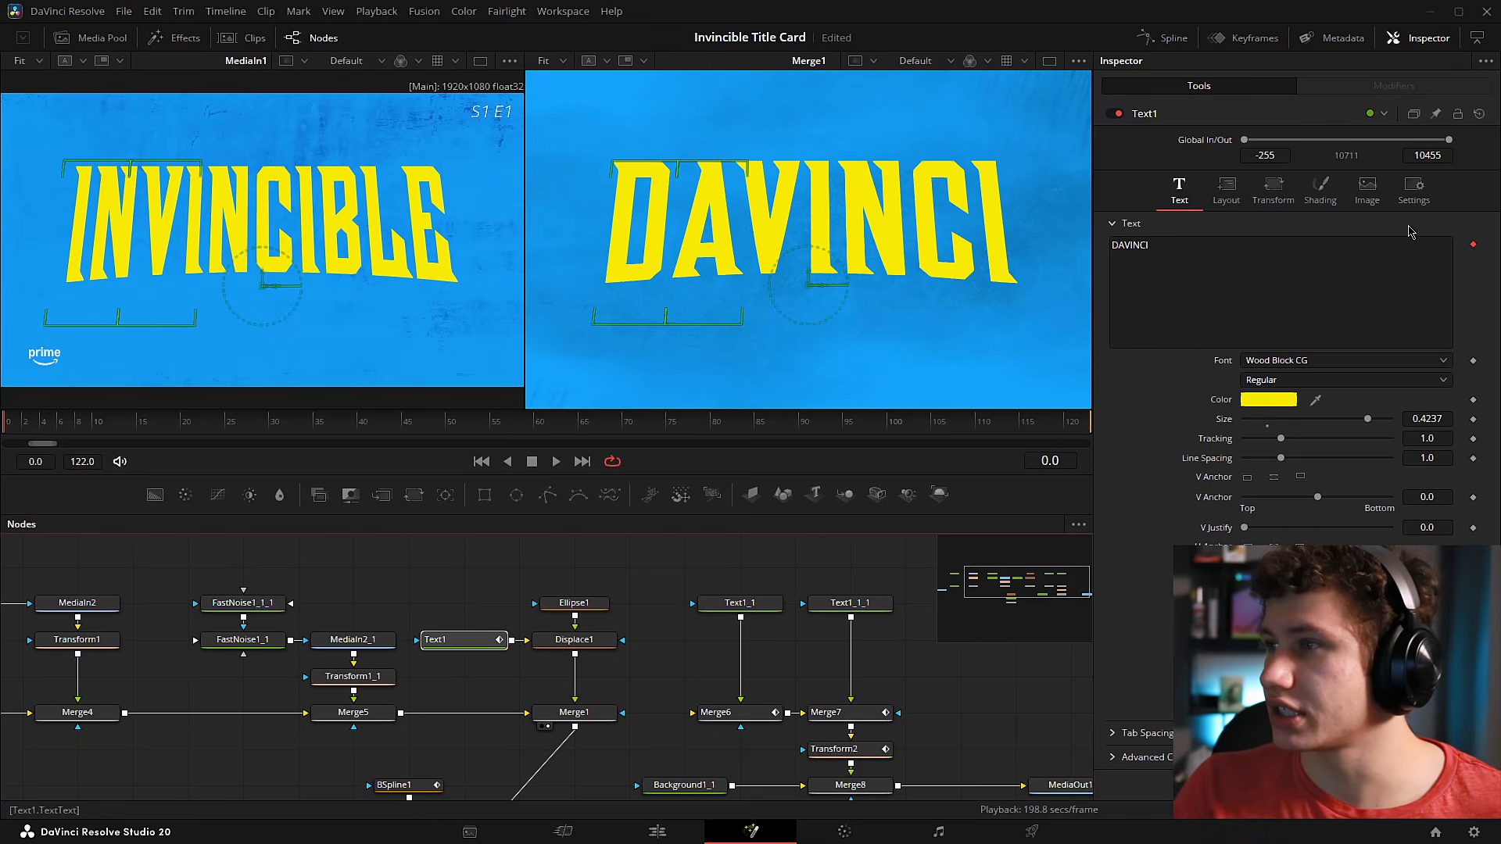
Display Text1's Transform settings and compare the DAVINCI lettering closely with the INVINCIBLE reference lettering.
click(1272, 194)
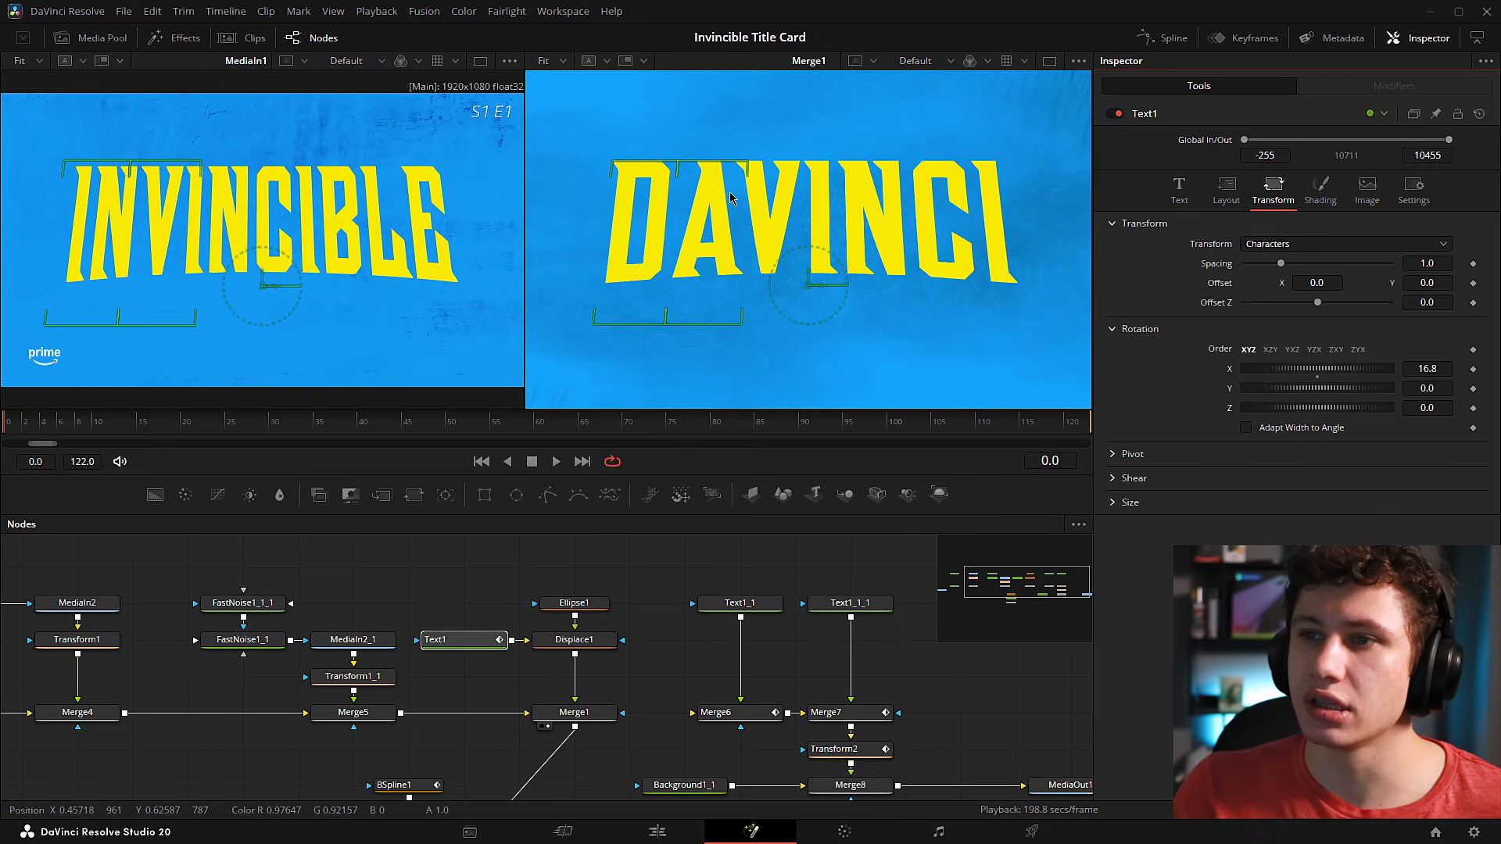
scroll(813, 224, up, 3)
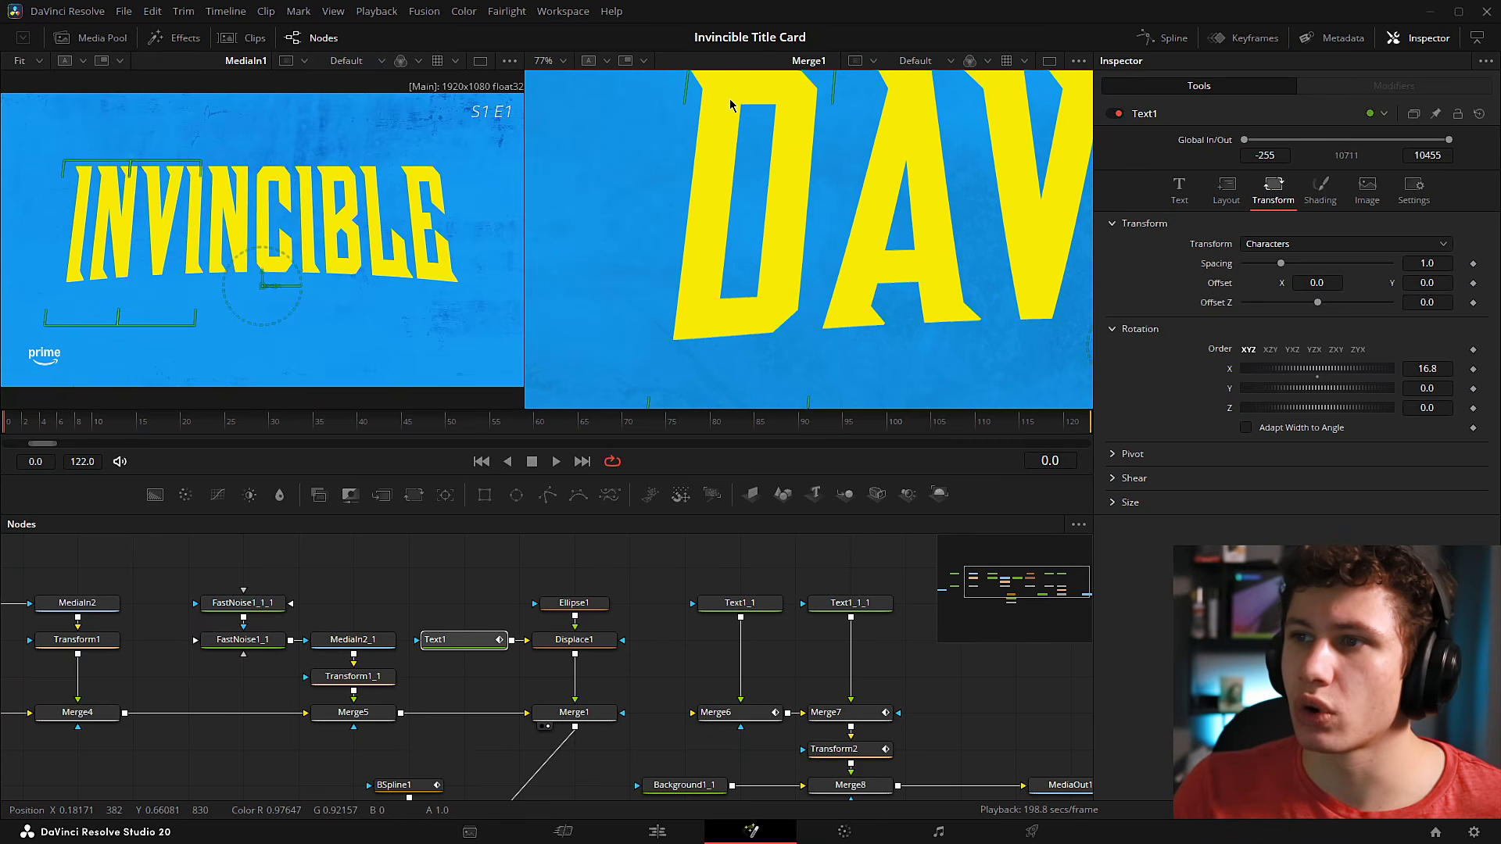
scroll(860, 219, down, 3)
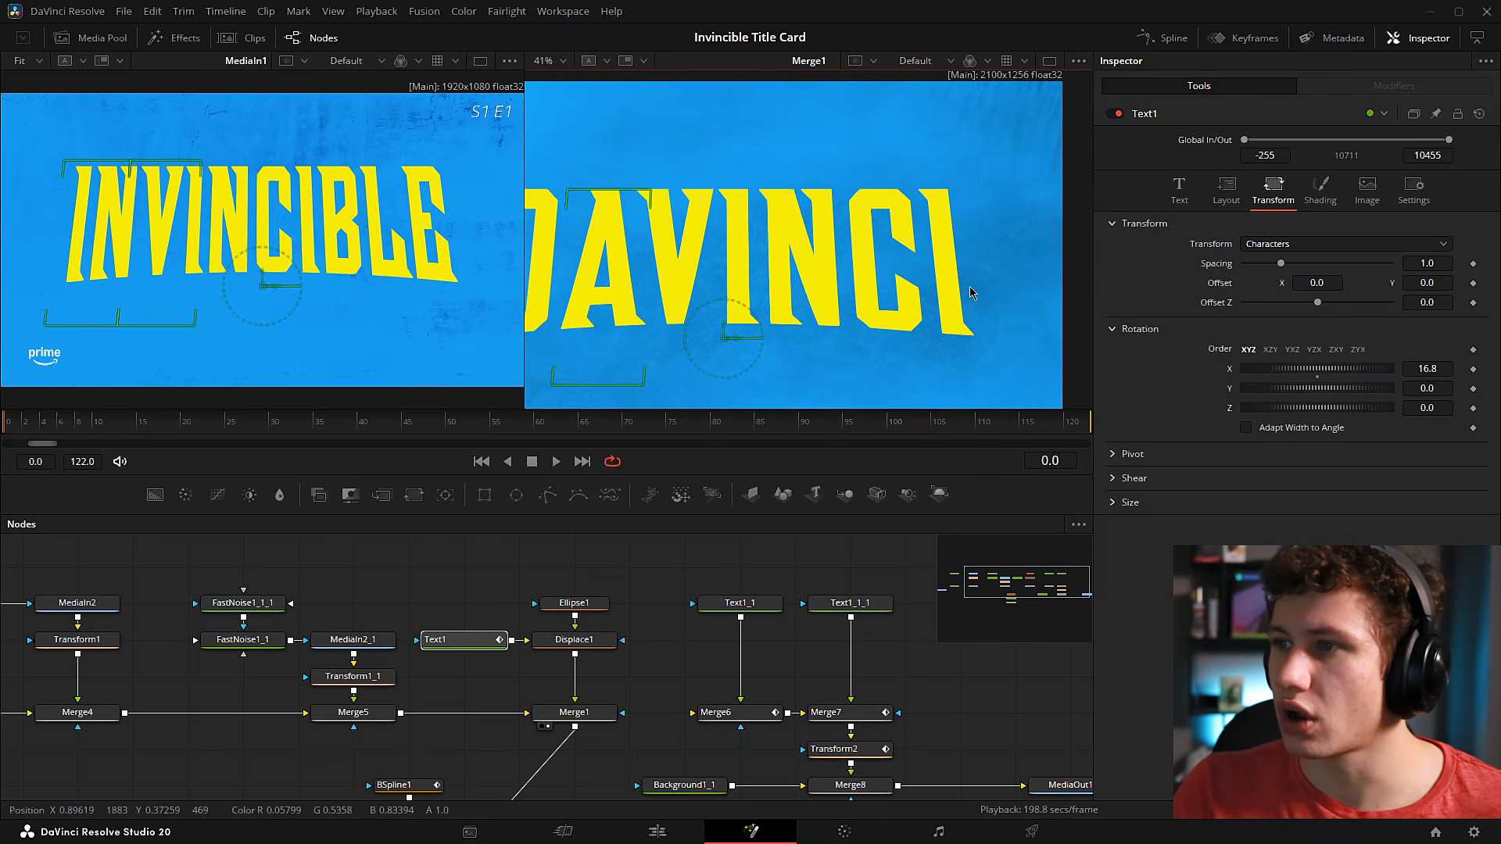
scroll(255, 239, up, 3)
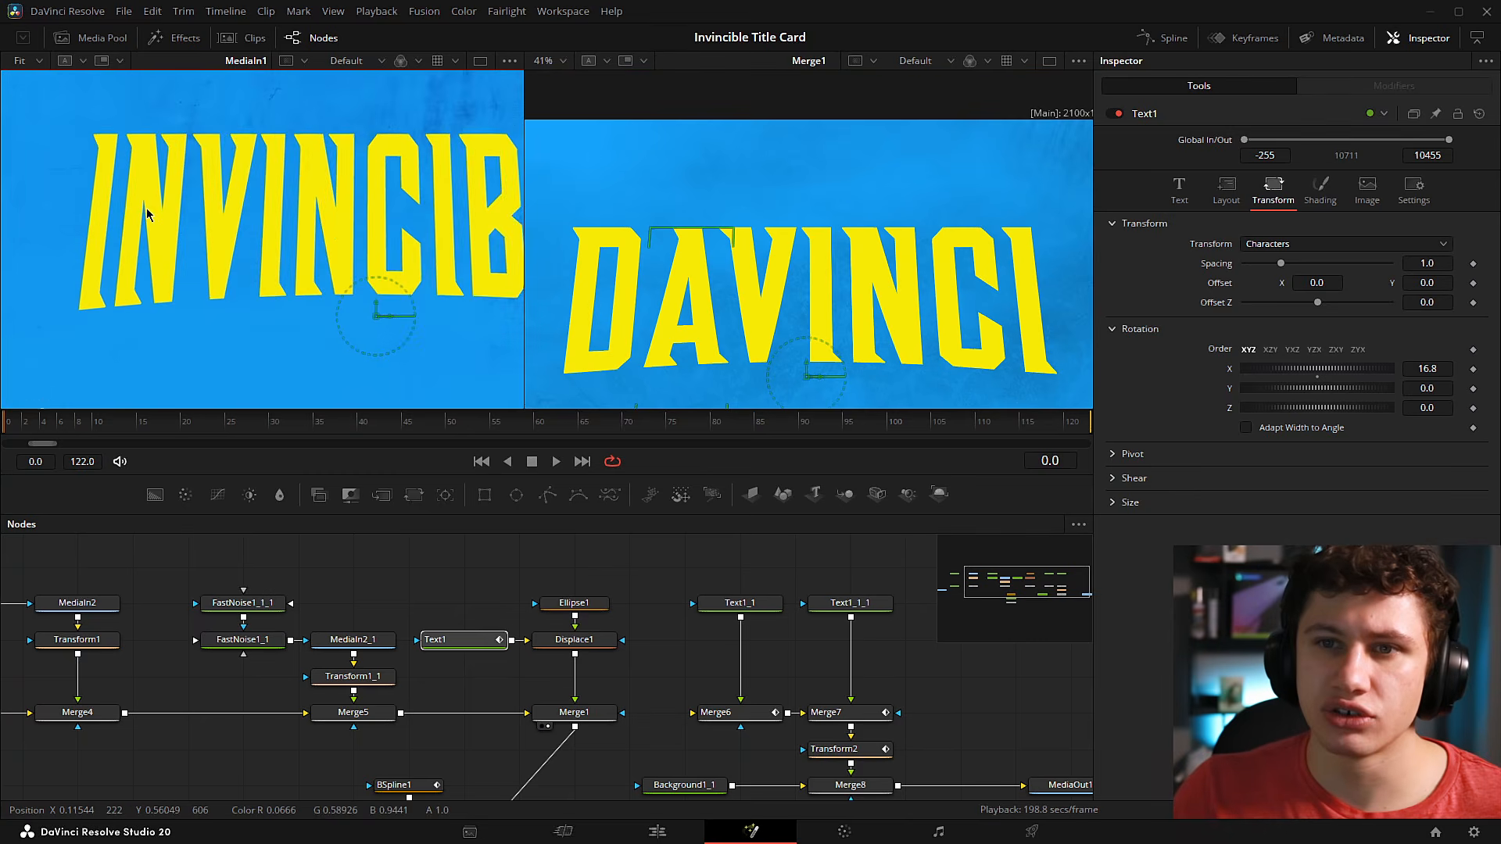
scroll(389, 178, down, 3)
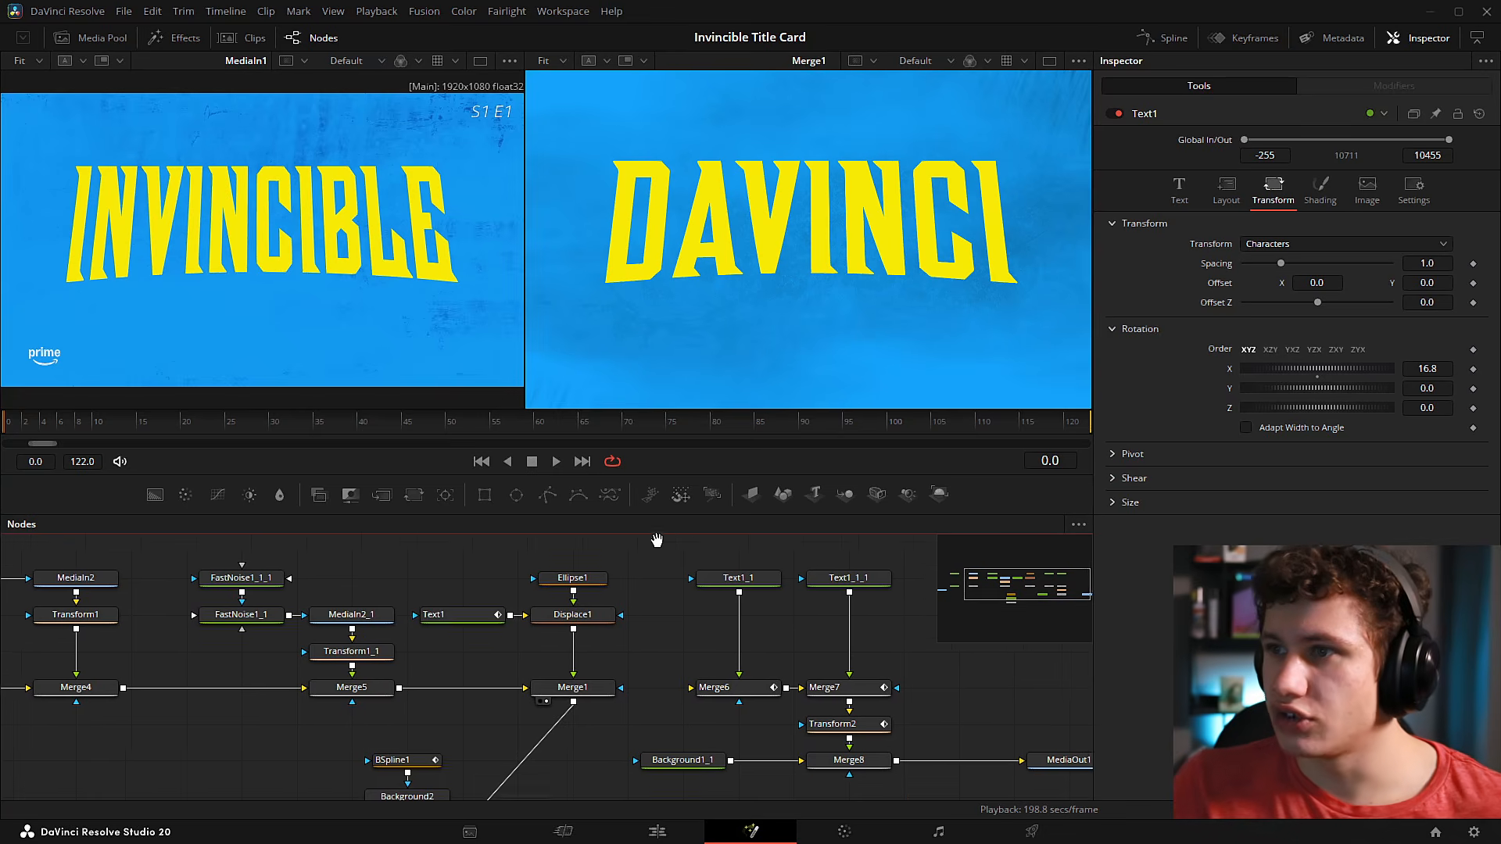
Detach Merge1's output from Merge3 and connect it to Merge6's background input.
drag(657, 540, 651, 540)
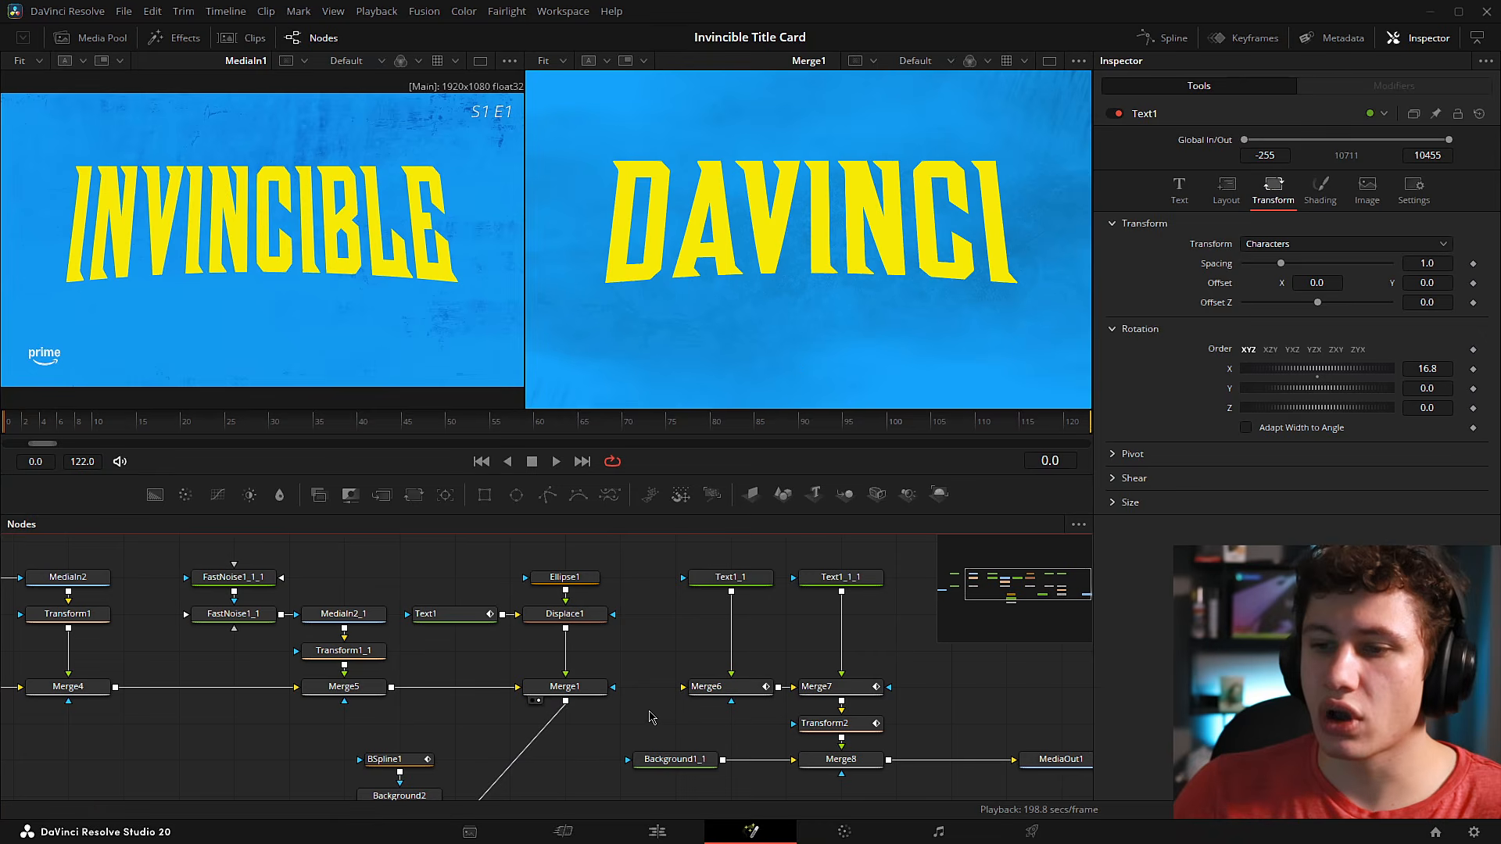
drag(647, 661, 575, 650)
drag(563, 721, 562, 623)
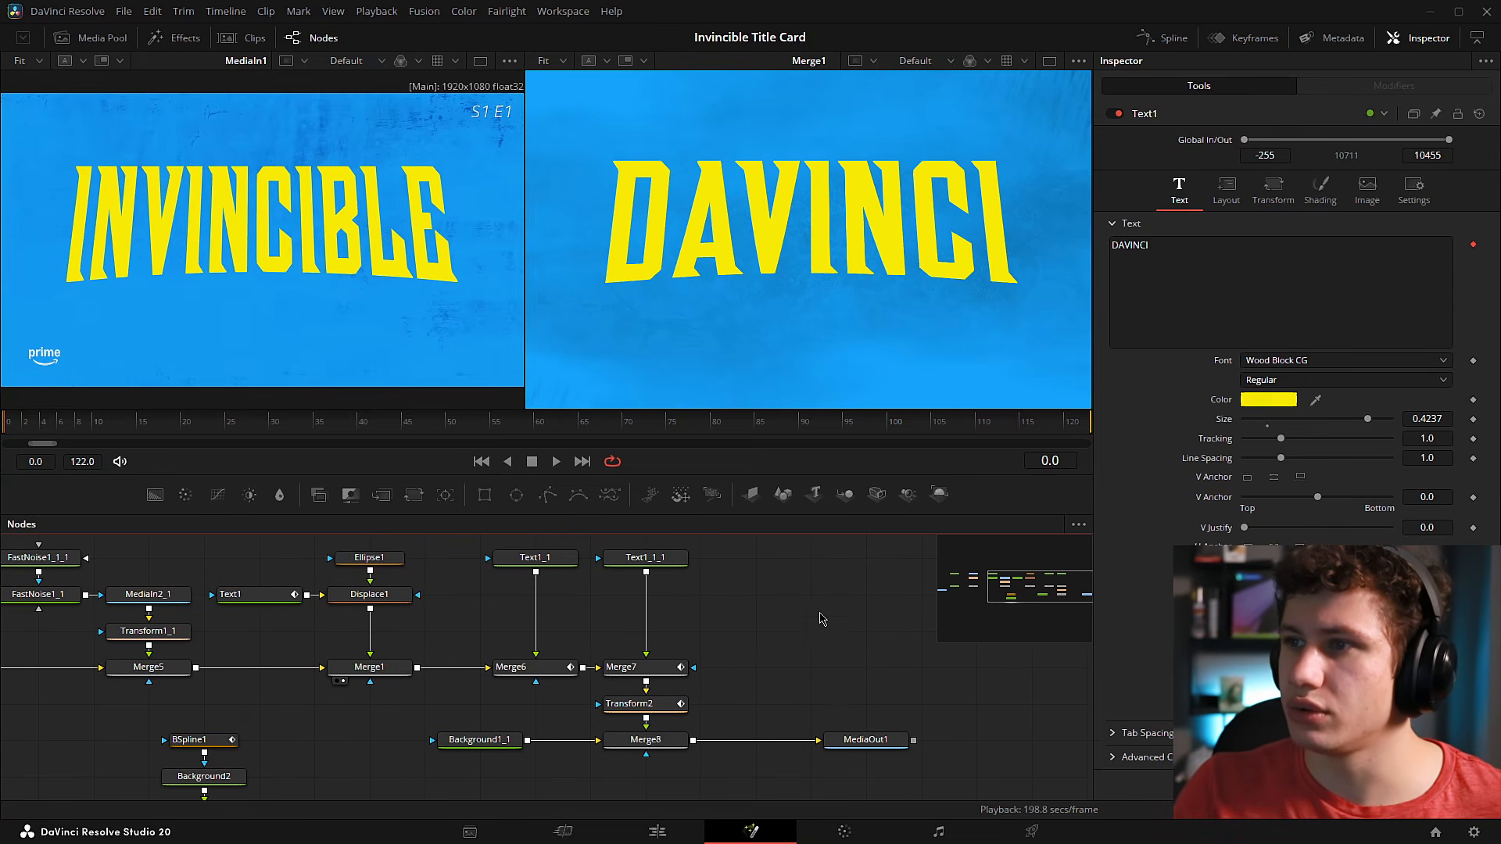
View Merge7 with both subtitle lines at frame 81 and examine the text settings of Text1_1 and Text1_1_1.
drag(820, 619, 791, 617)
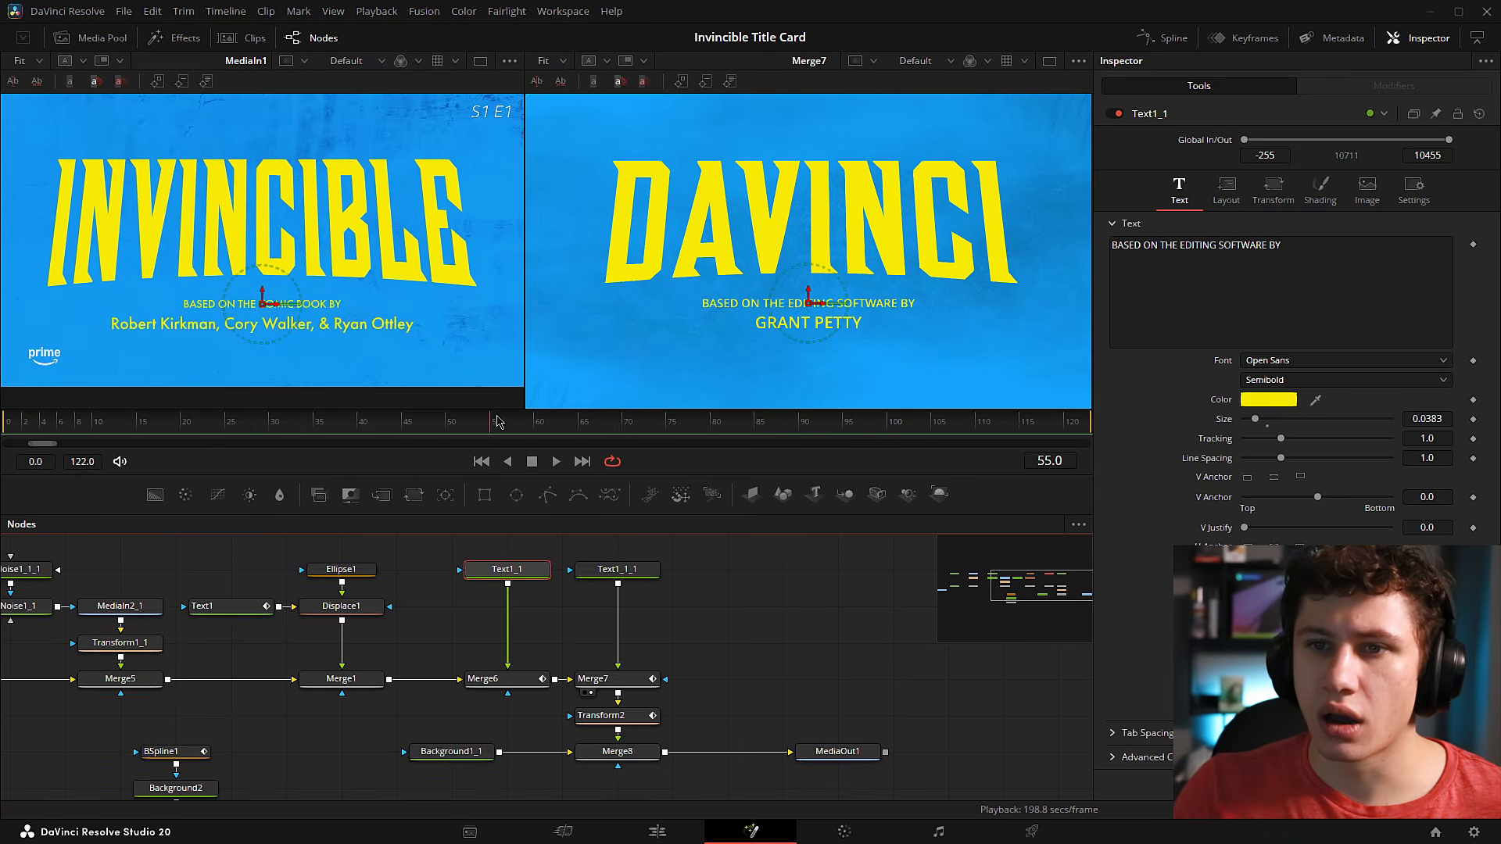
drag(352, 428, 715, 422)
drag(443, 549, 718, 594)
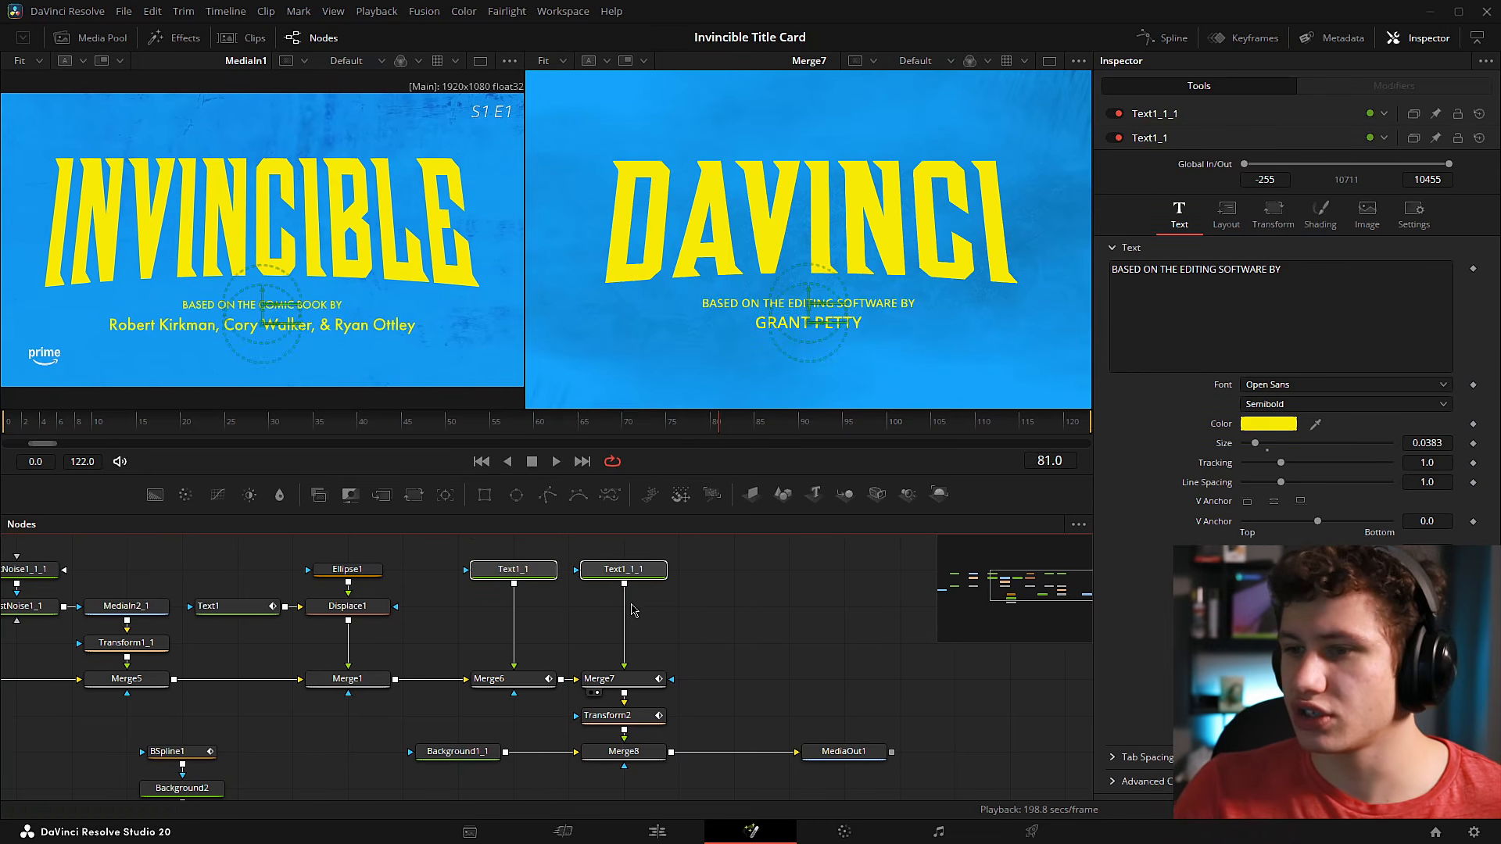
click(623, 571)
click(512, 571)
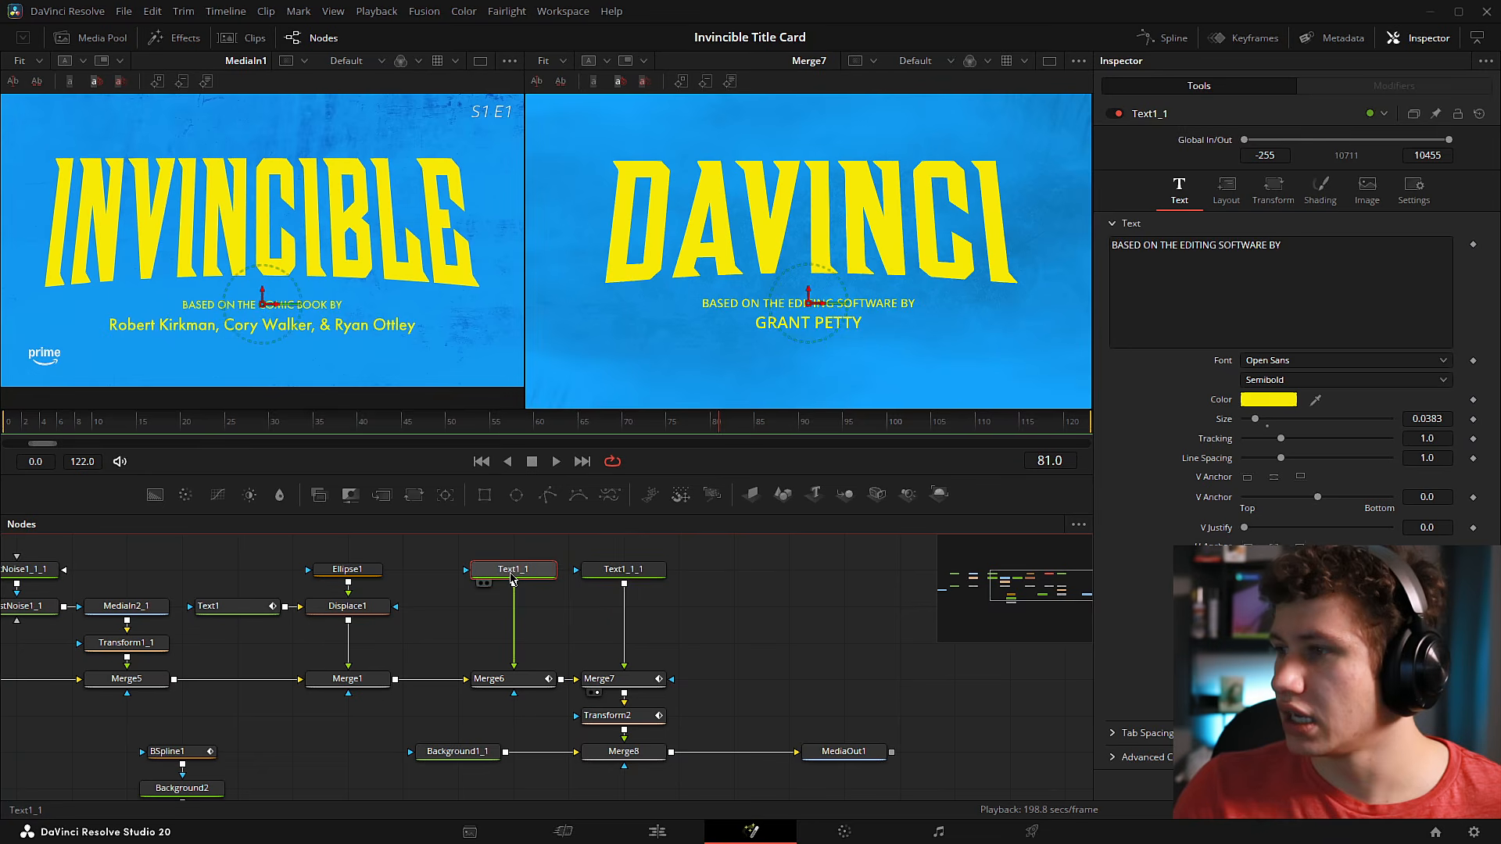
click(624, 570)
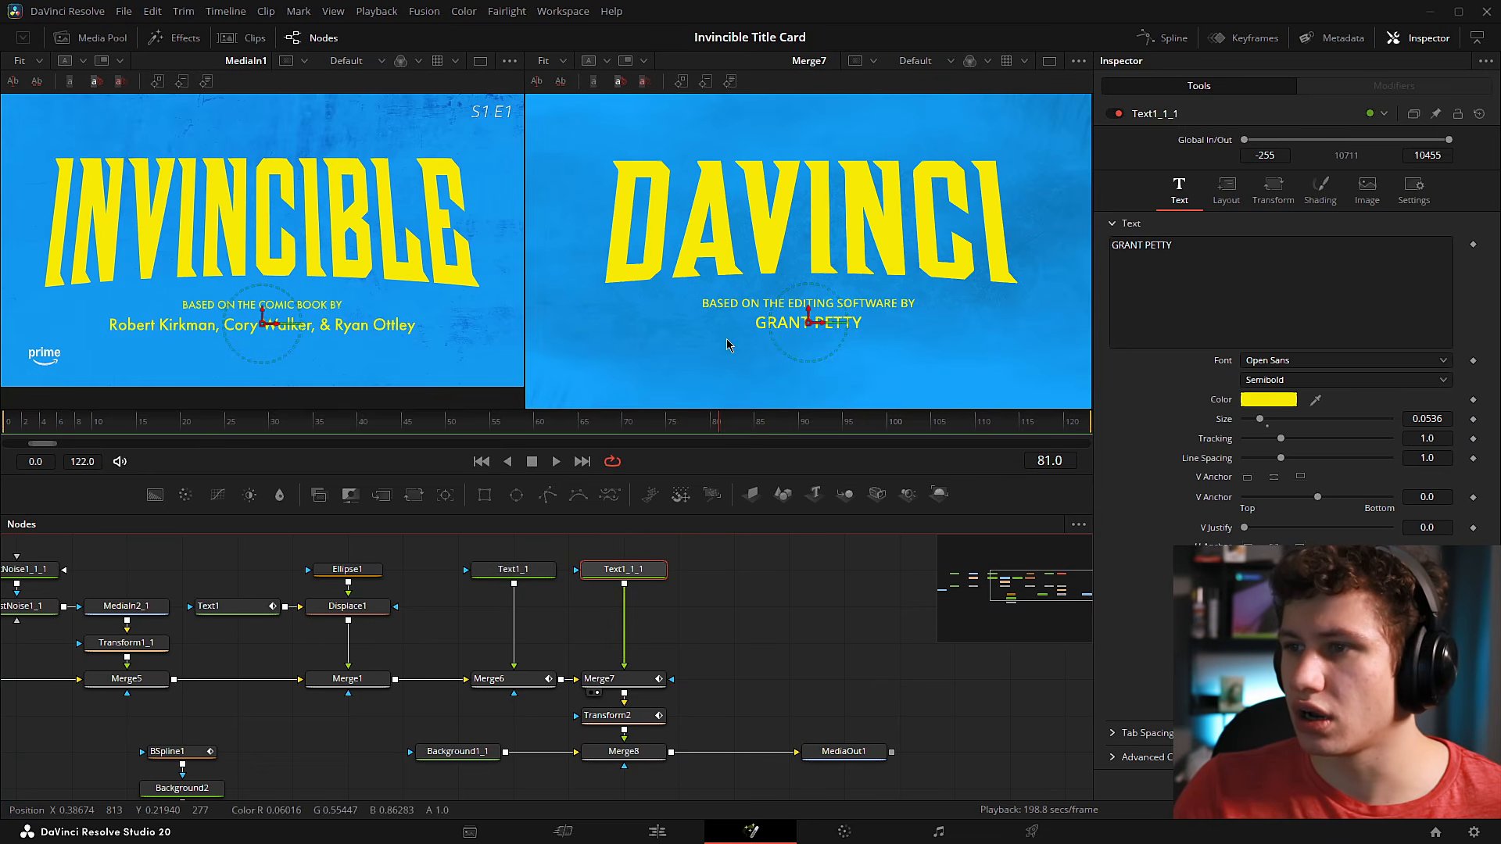
click(764, 629)
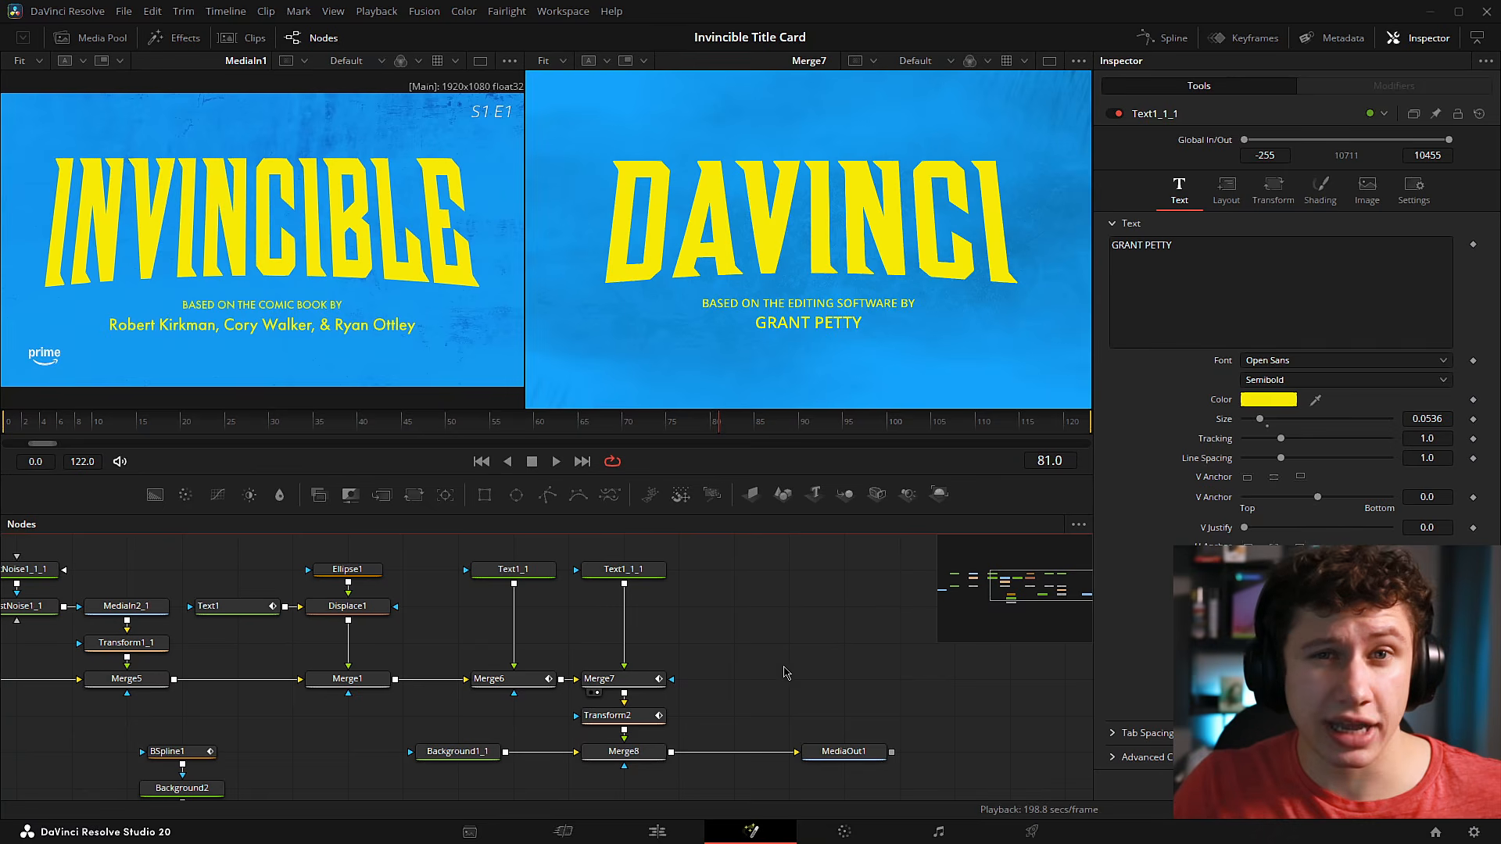
Scrub through the subtitle fade-in and examine the Blend keyframe of Merge6 and Merge7 at frame 10.
drag(612, 639, 626, 623)
click(628, 623)
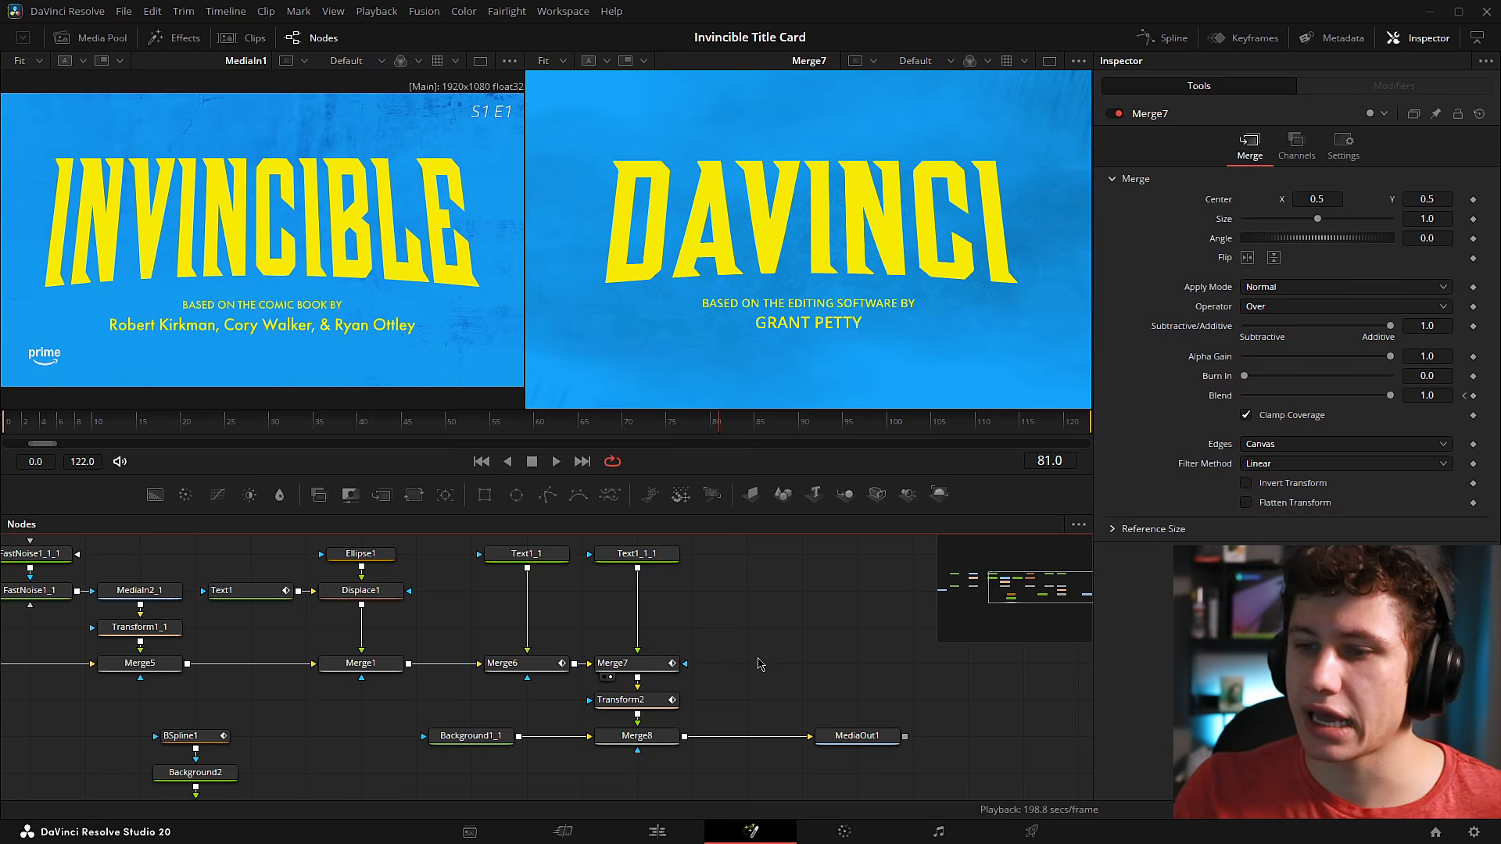
click(75, 430)
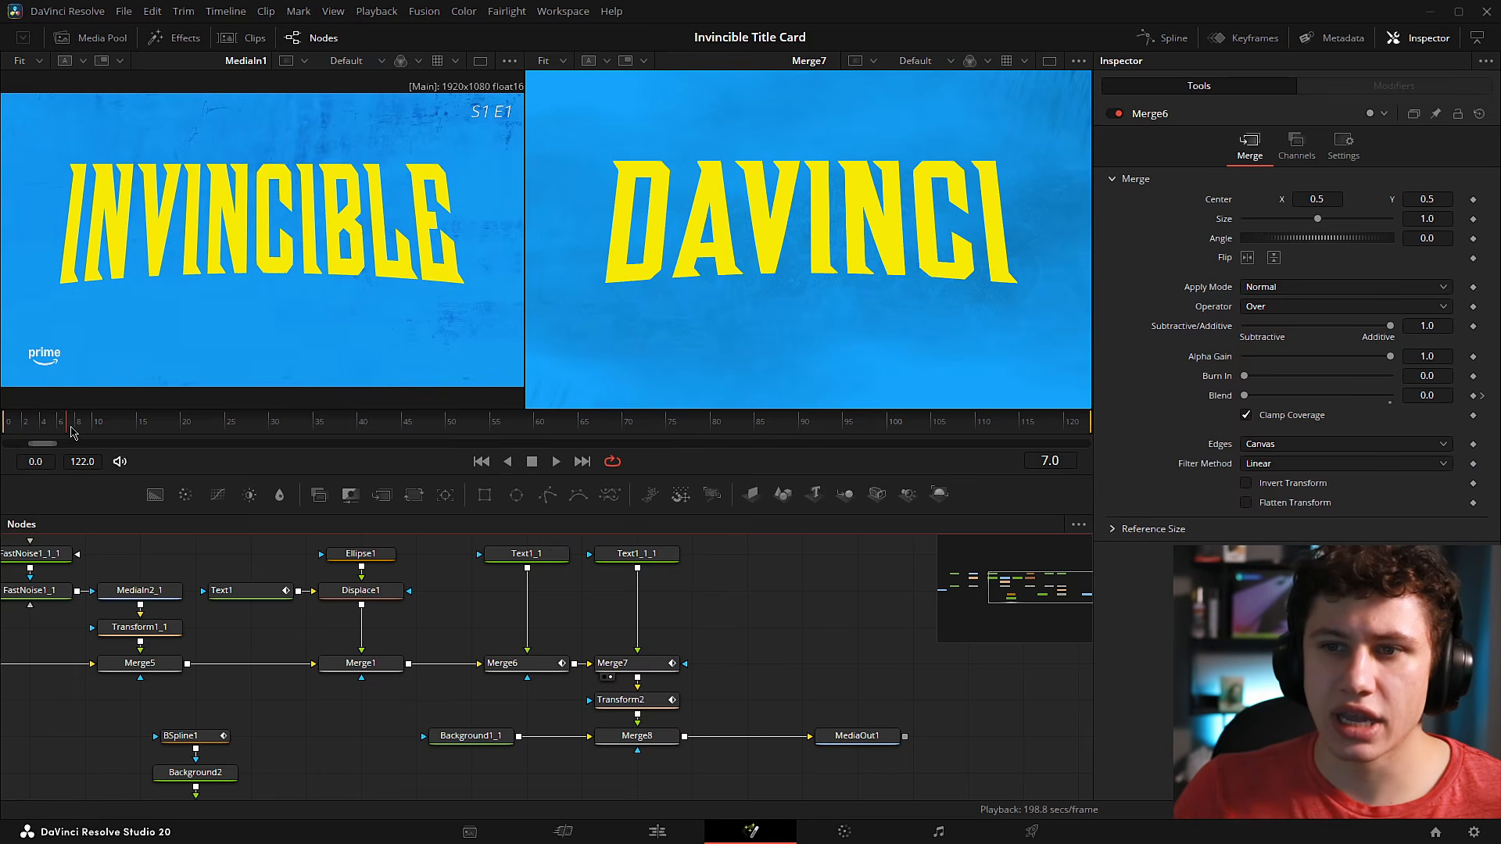
drag(70, 428, 146, 426)
click(525, 669)
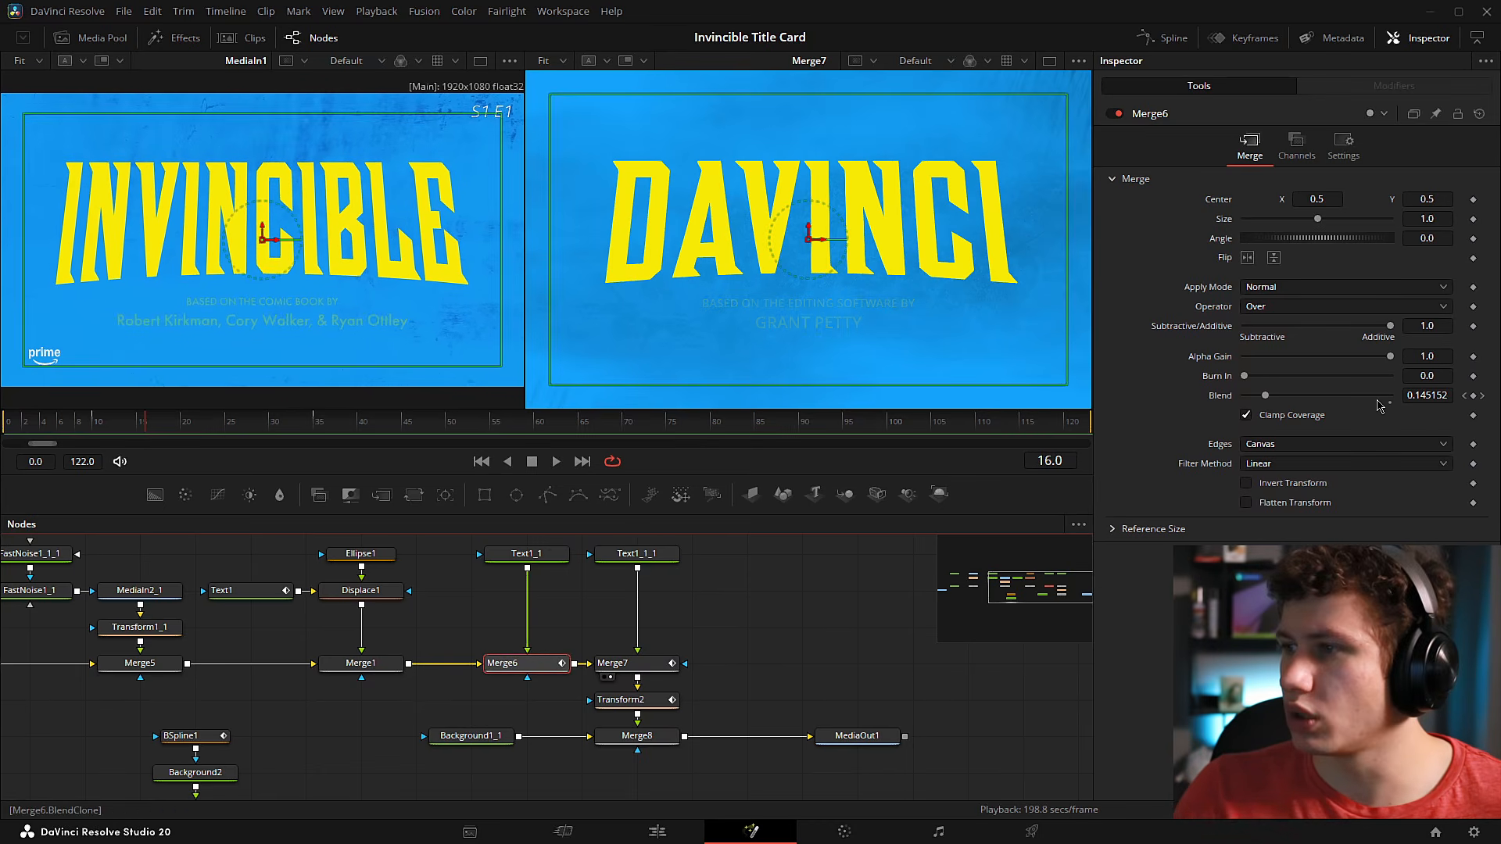
drag(480, 640, 692, 675)
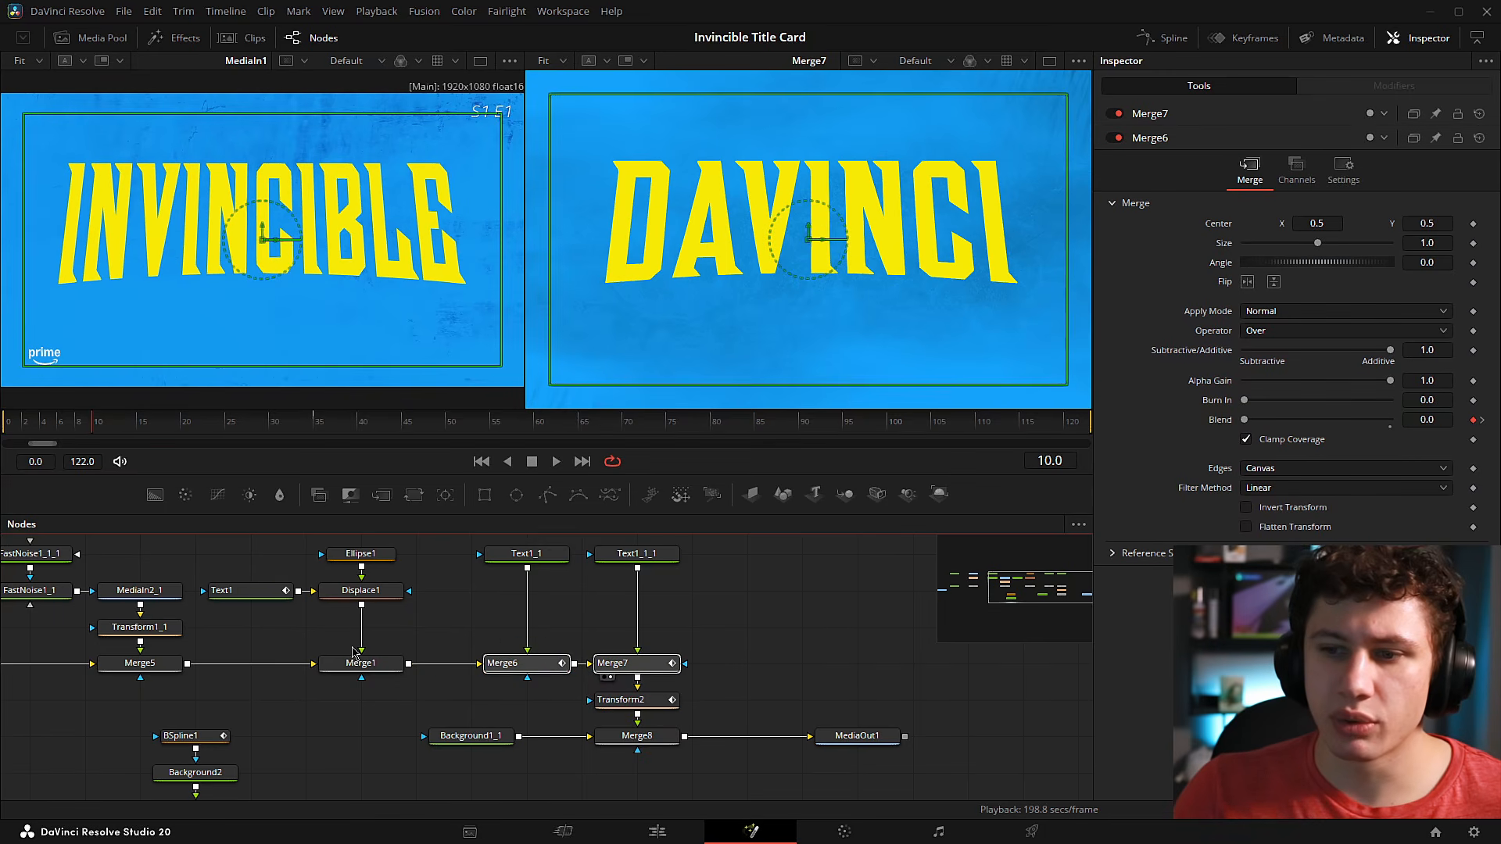
click(453, 615)
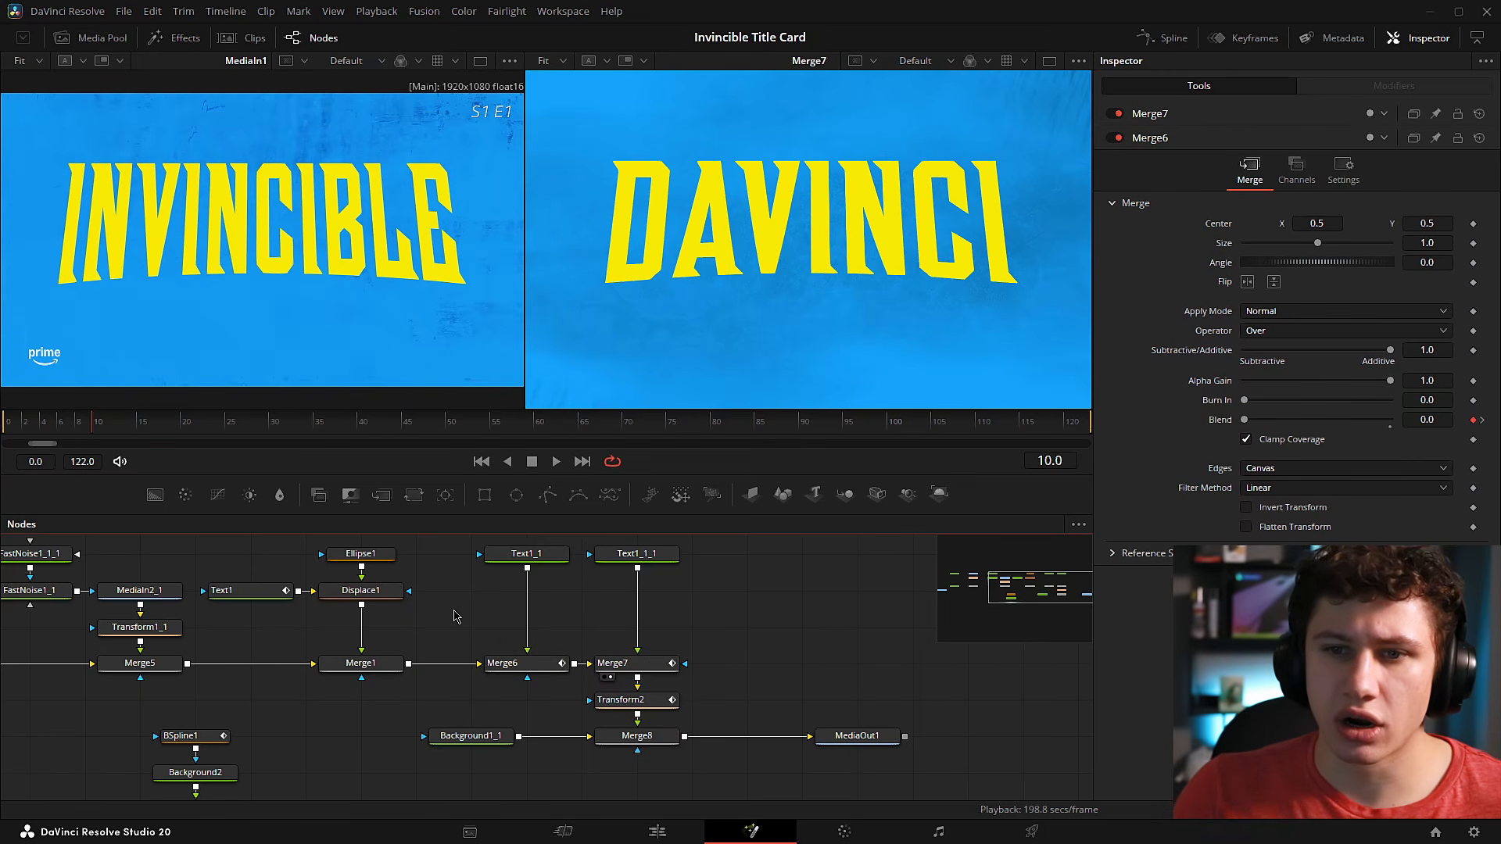
drag(85, 430, 91, 429)
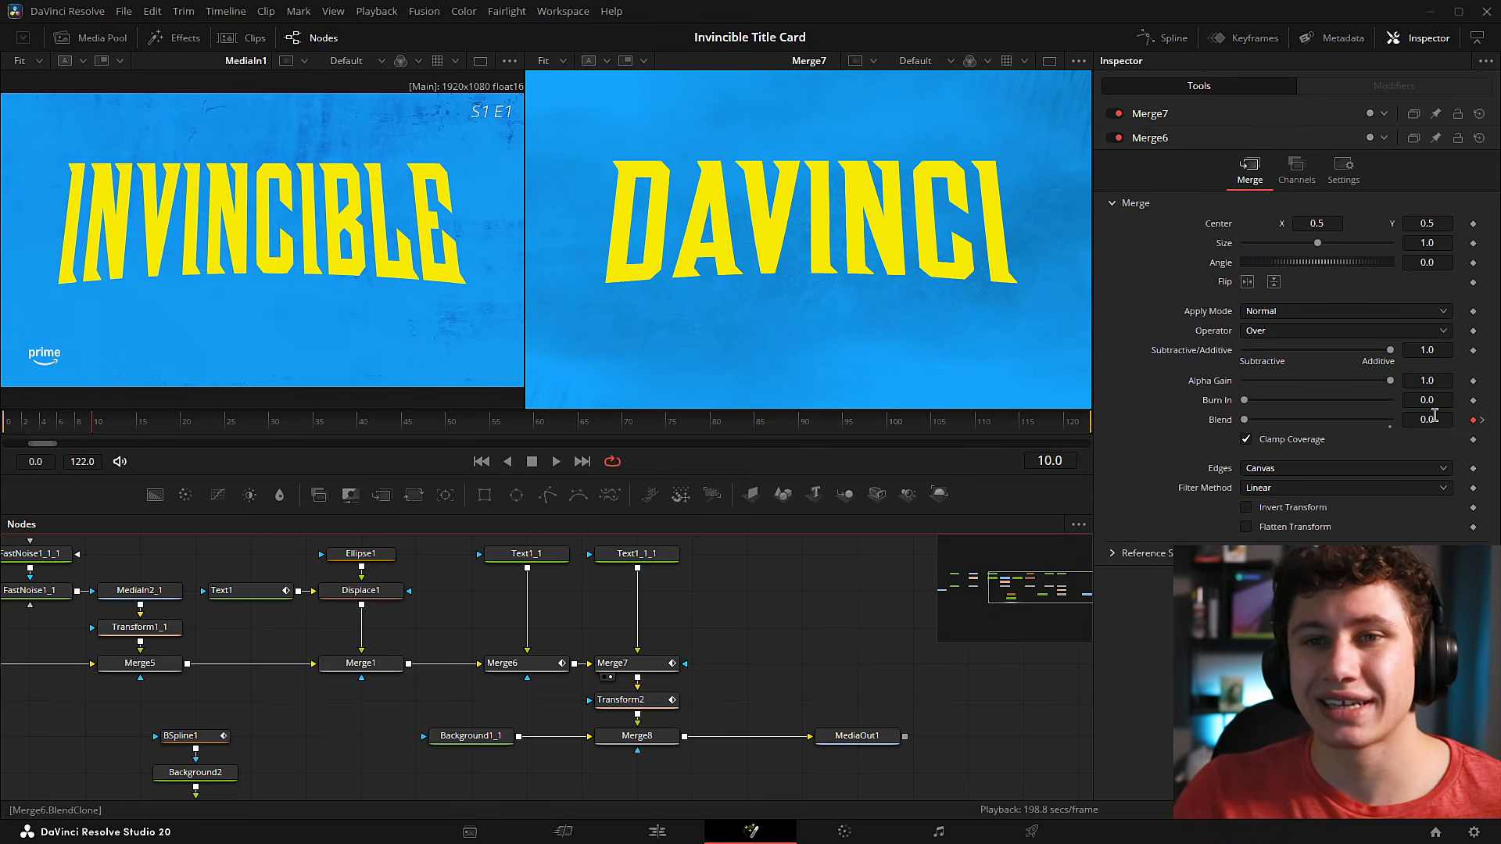
Scrub from frame 10 to frame 35 and examine Merge6's ending Blend keyframe there.
drag(93, 426, 325, 422)
click(491, 663)
click(318, 426)
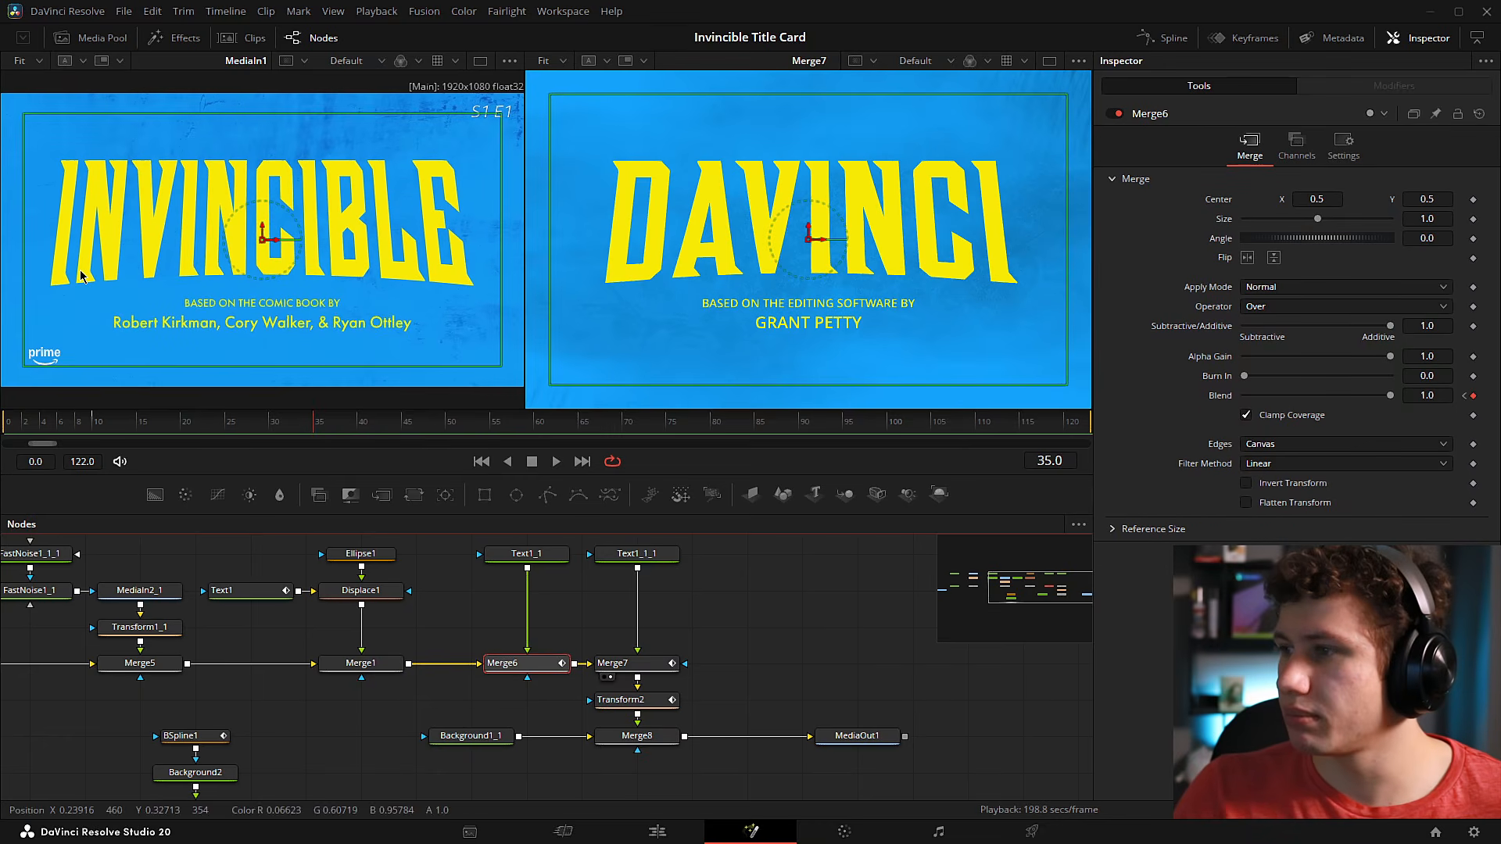
click(314, 428)
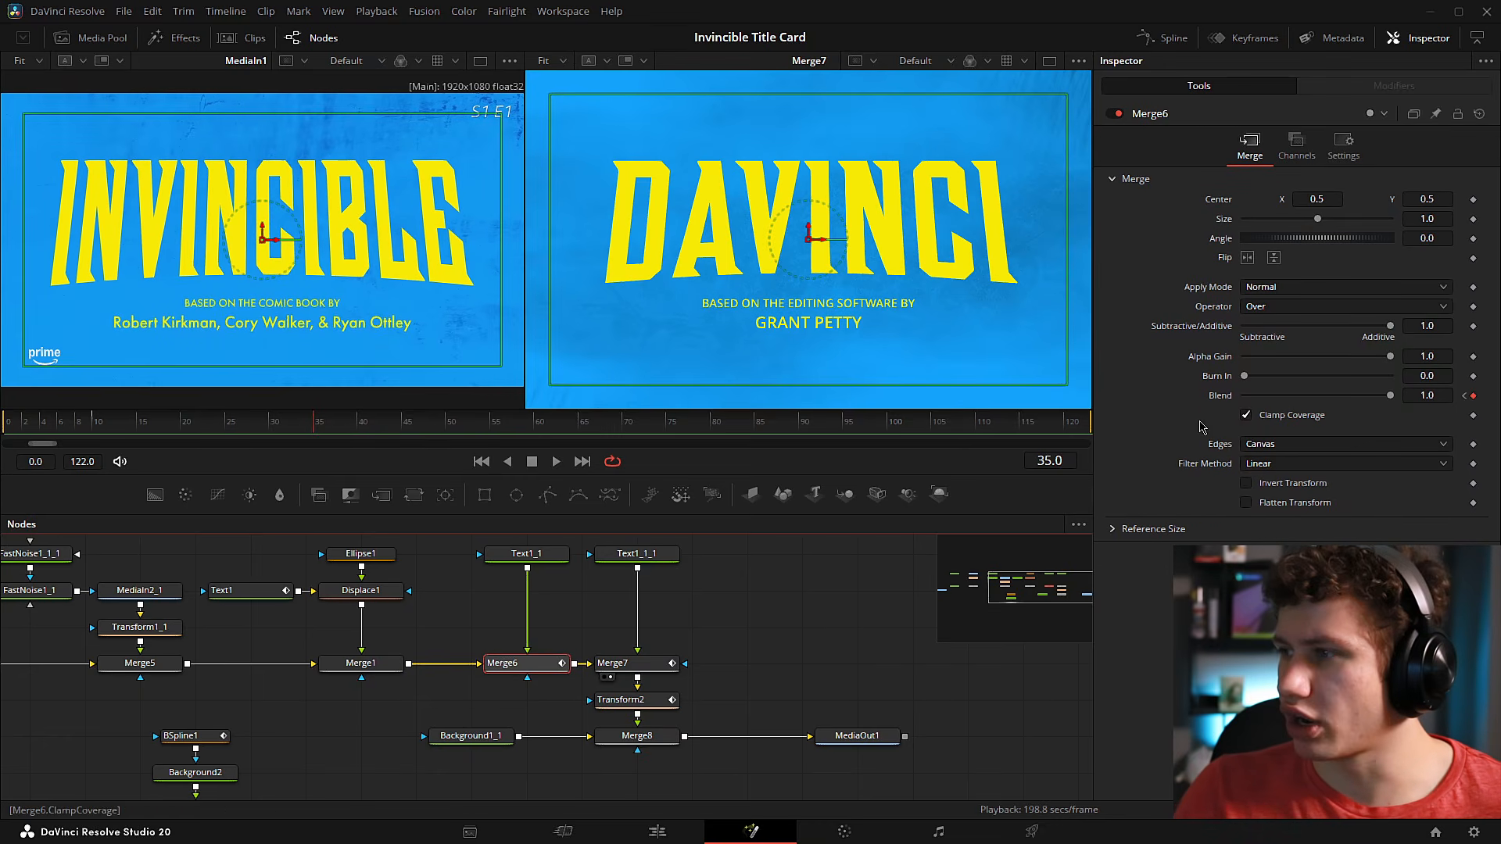
Select Merge7 and scrub through its Blend animation from frame 10 to frame 35.
click(634, 663)
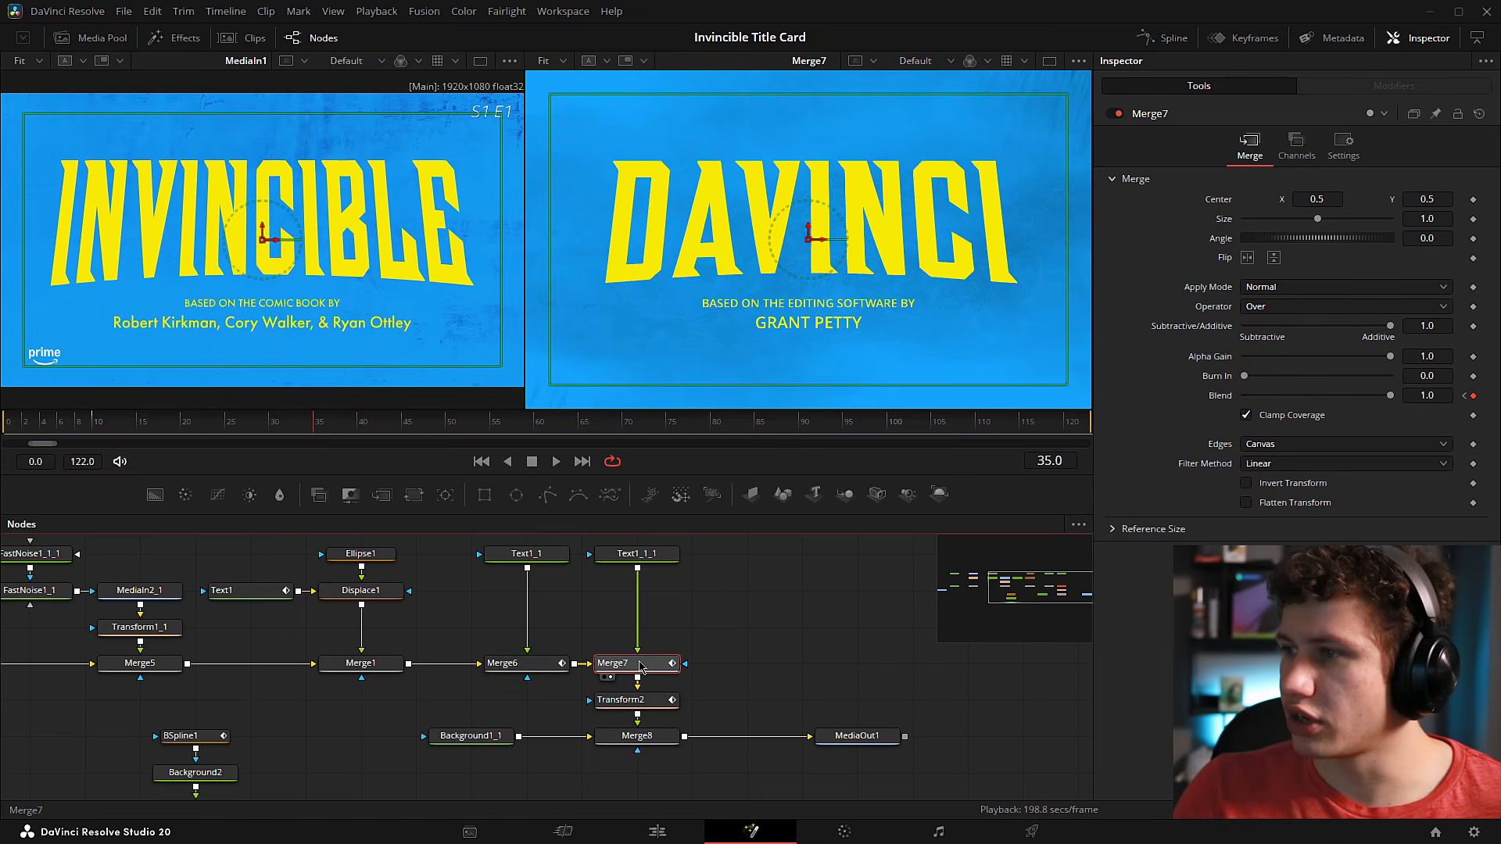
click(88, 428)
drag(88, 428, 319, 429)
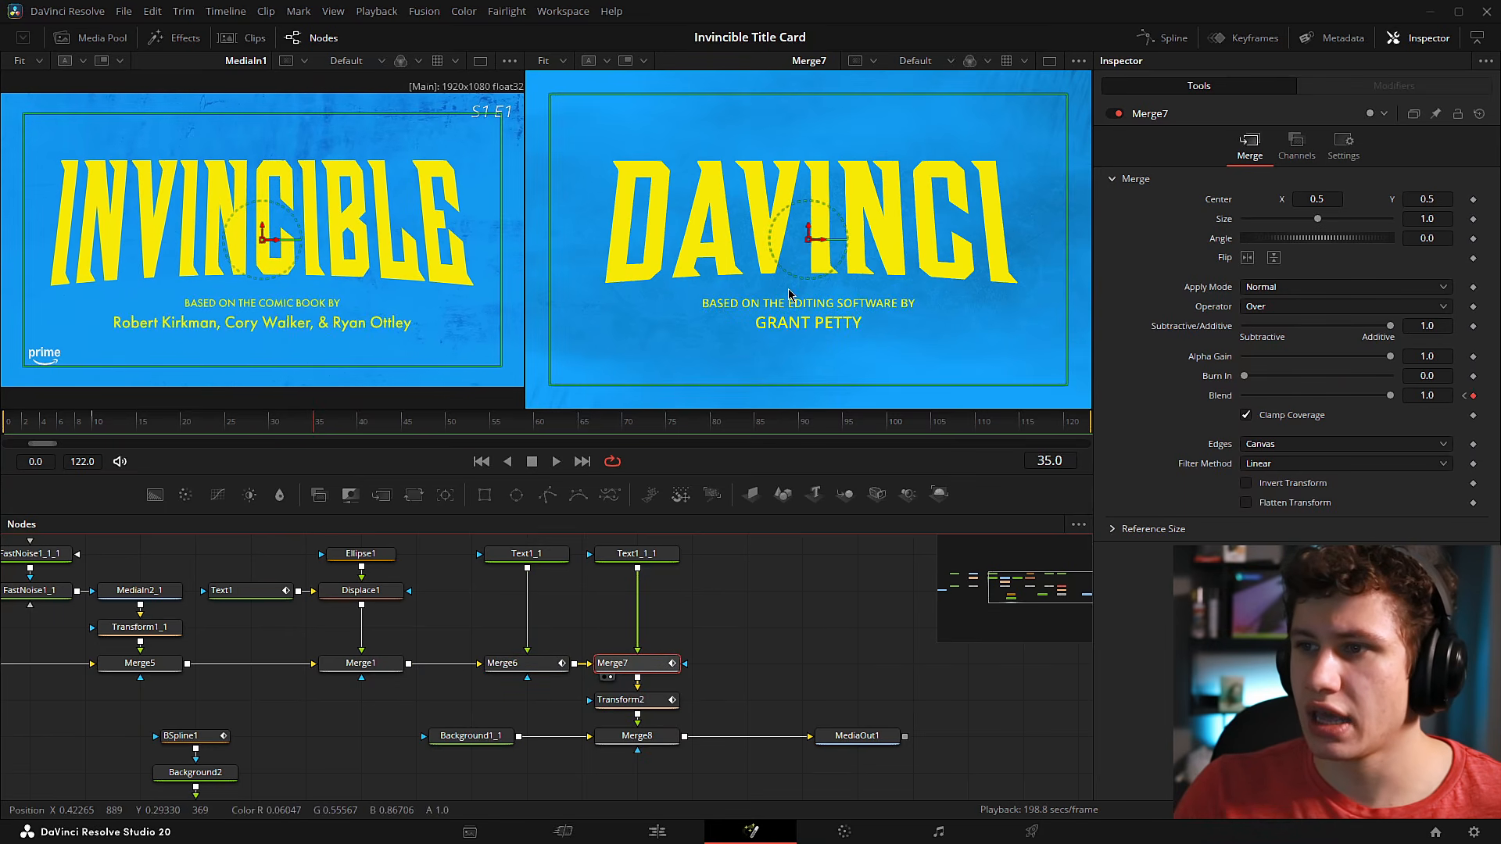
Preview the subtitle fade-in again, view Transform2, and display its Size animation settings at frame 0.
click(828, 632)
drag(71, 430, 378, 443)
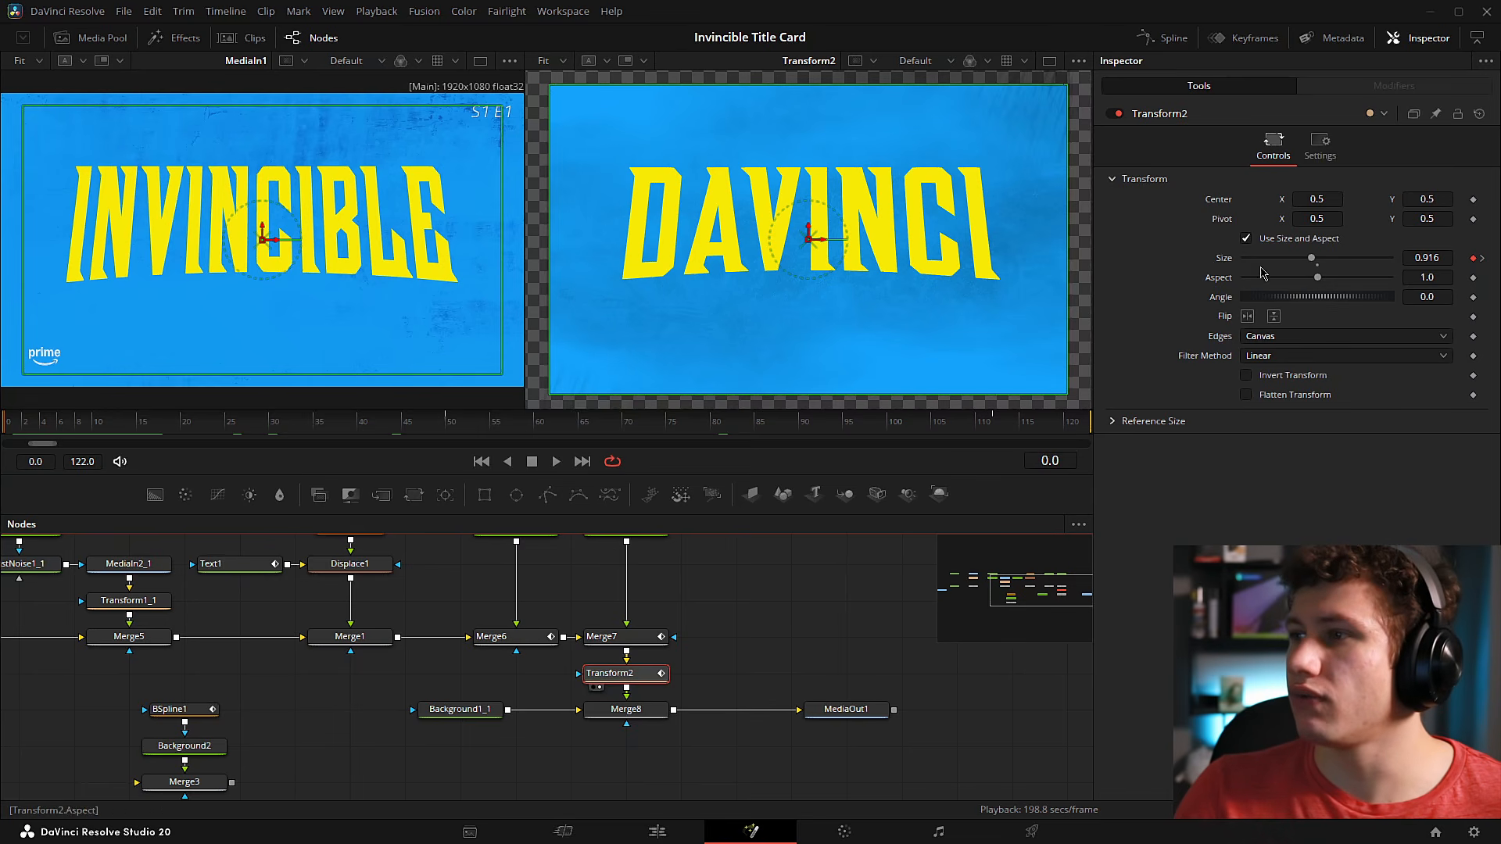
Scrub through the slow zoom to frame 51 and examine the full frame edges of Transform2's output.
drag(30, 423, 452, 437)
scroll(911, 217, down, 1)
scroll(911, 217, down, 2)
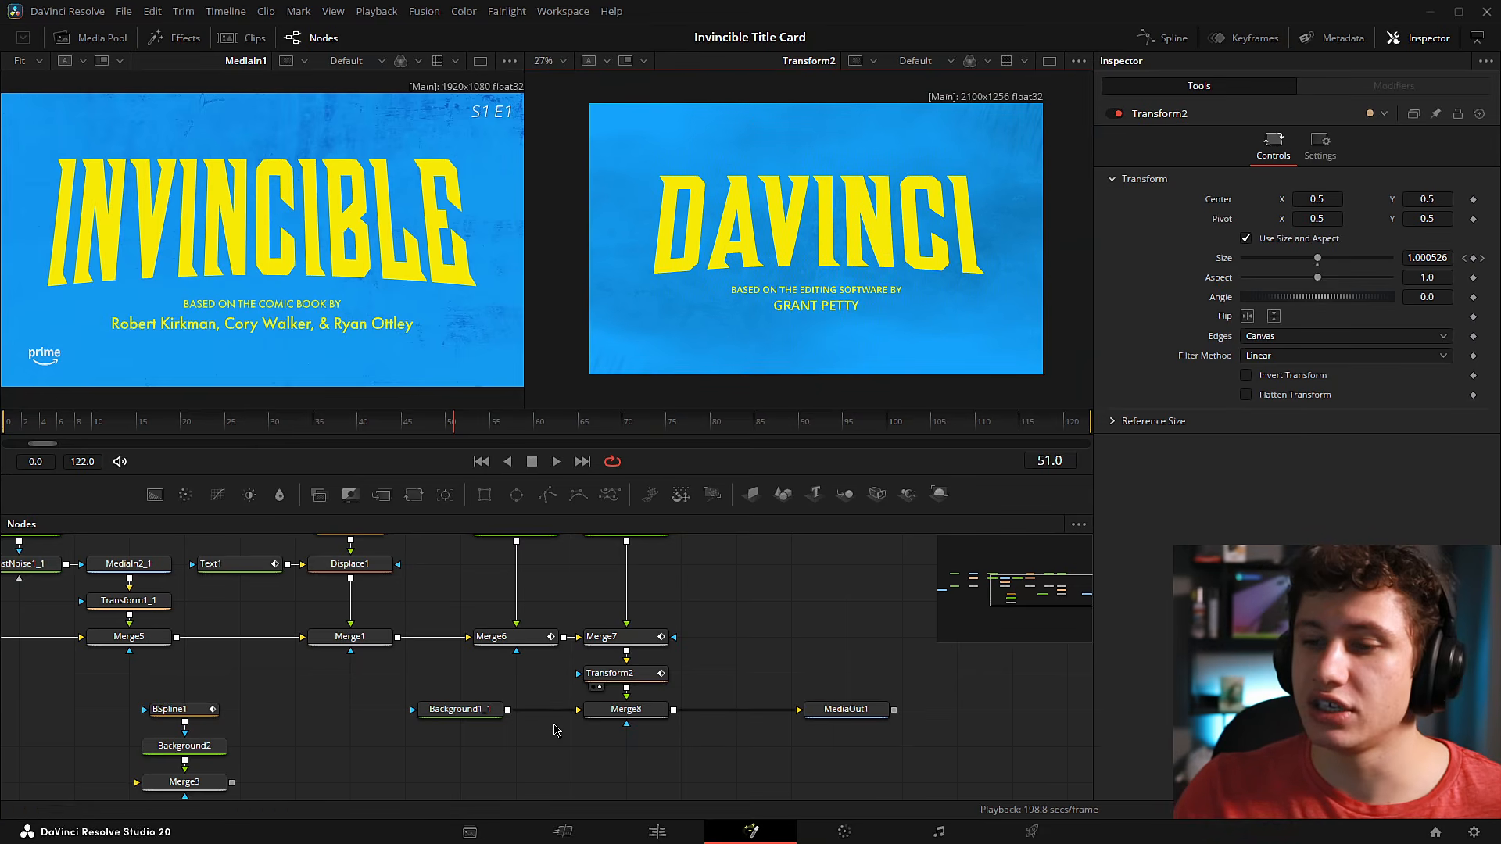
View the transparent Background1_1 node fitted in the viewer and display its color settings.
drag(705, 683, 714, 683)
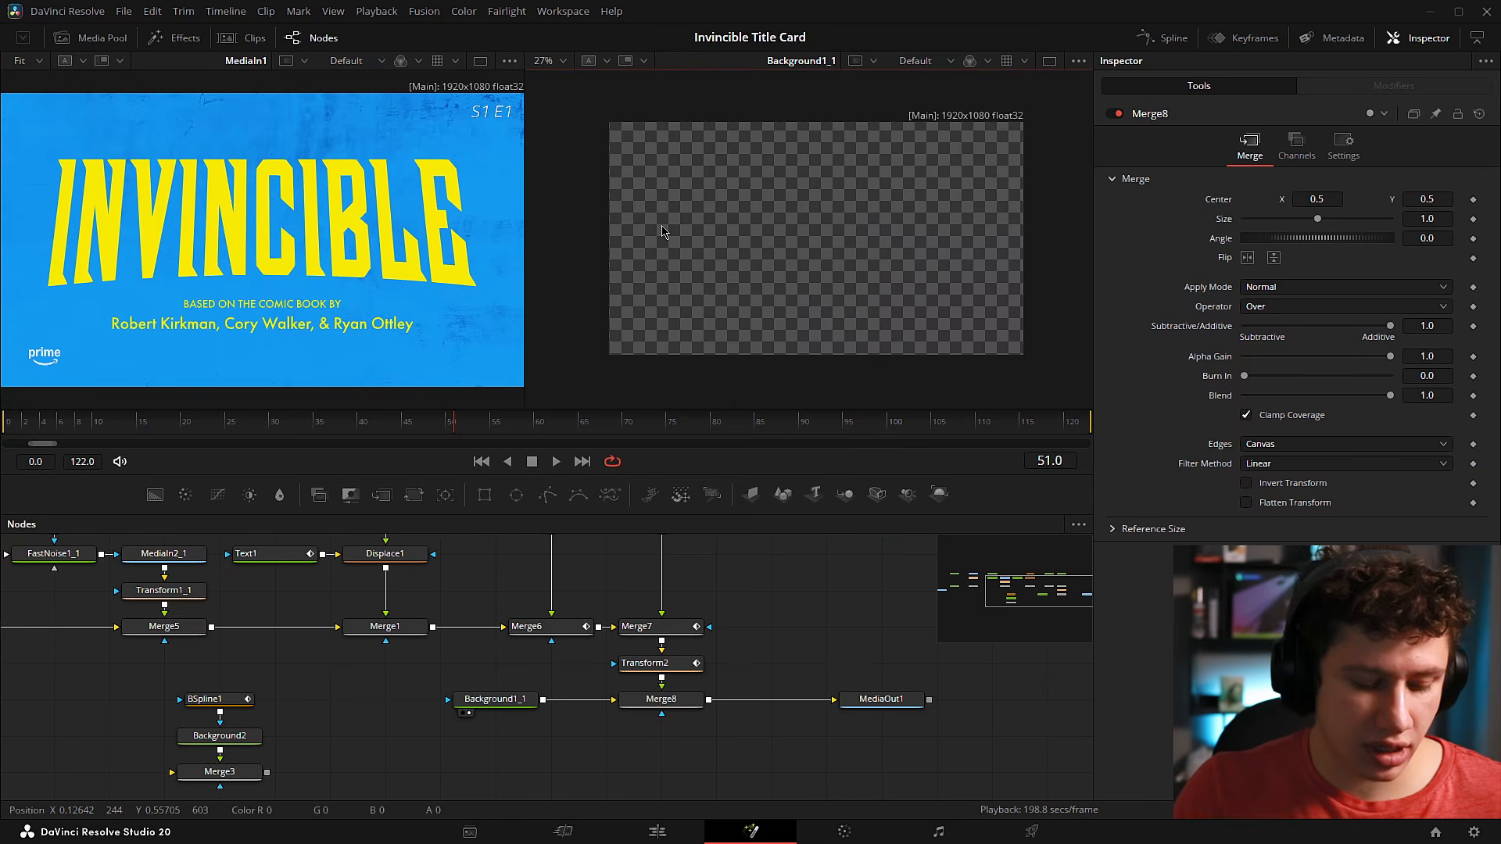
key(ctrl+f)
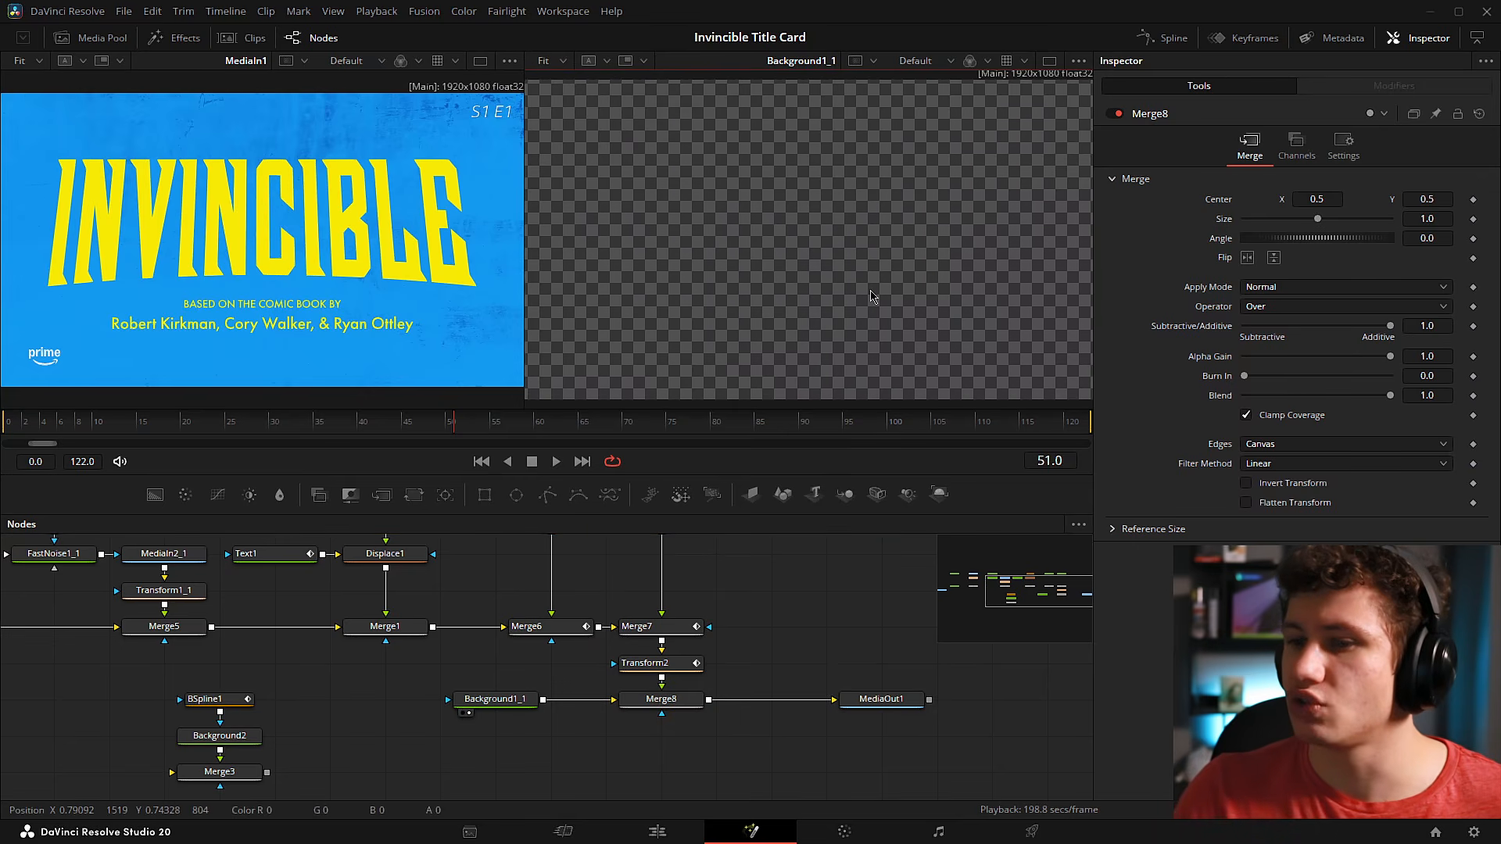
click(494, 699)
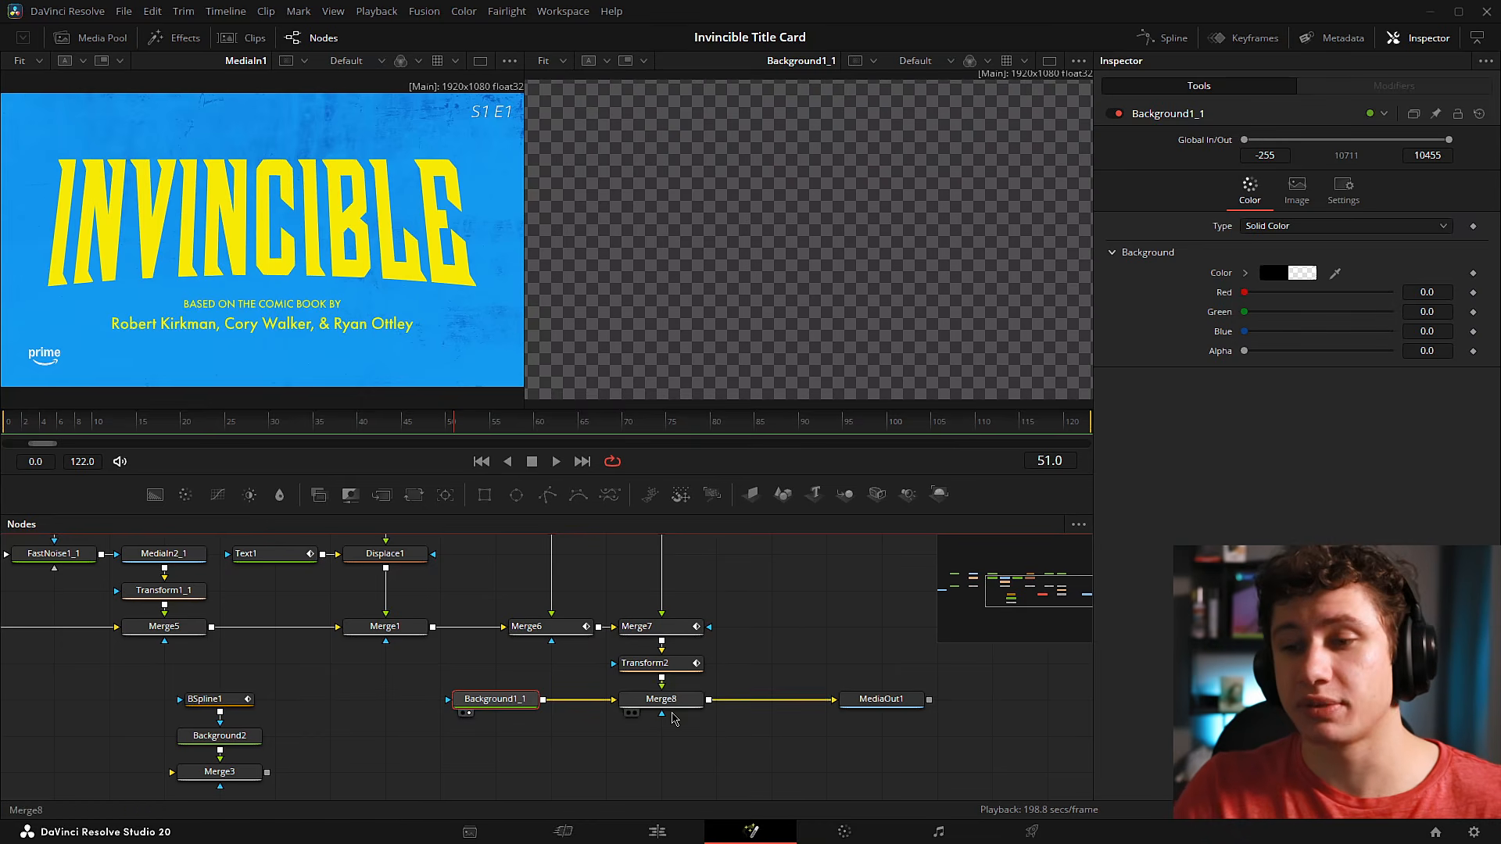
View Merge8's output fitted in the viewer to compare the finished title card with the reference clip.
key(2)
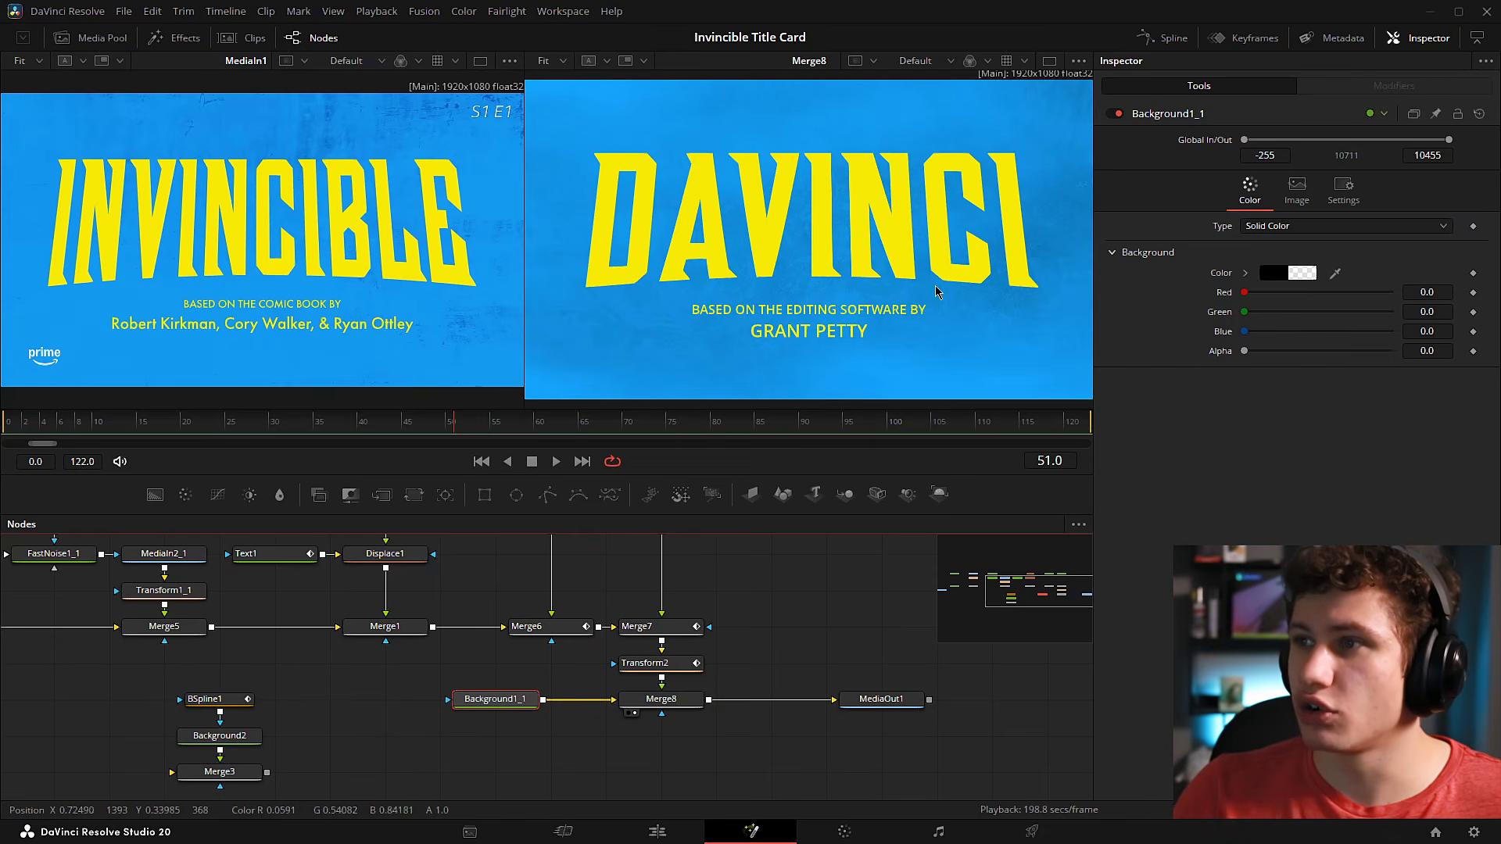
scroll(849, 303, down, 1)
key(ctrl+f)
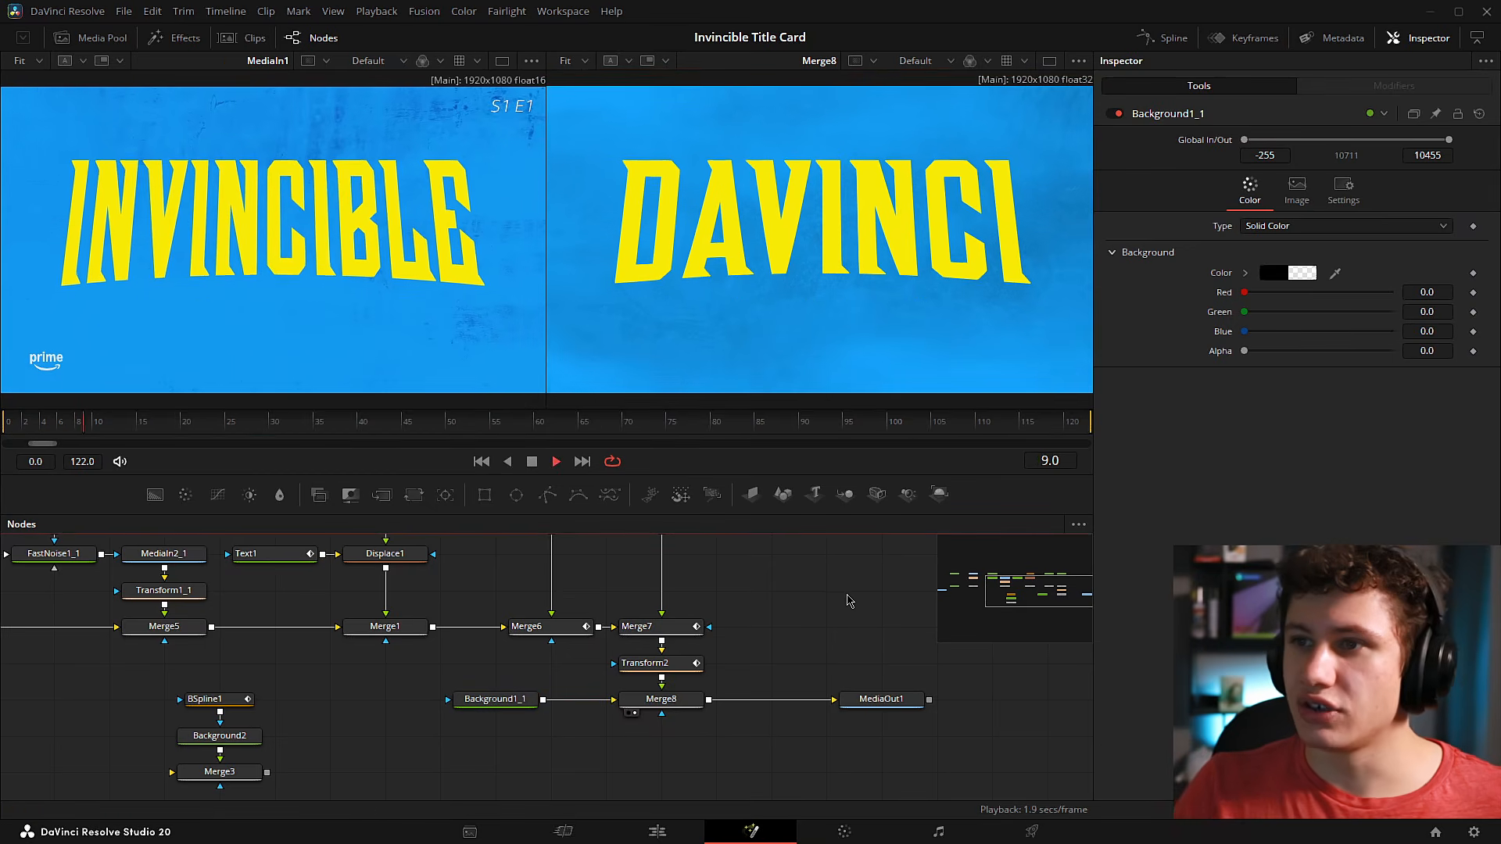